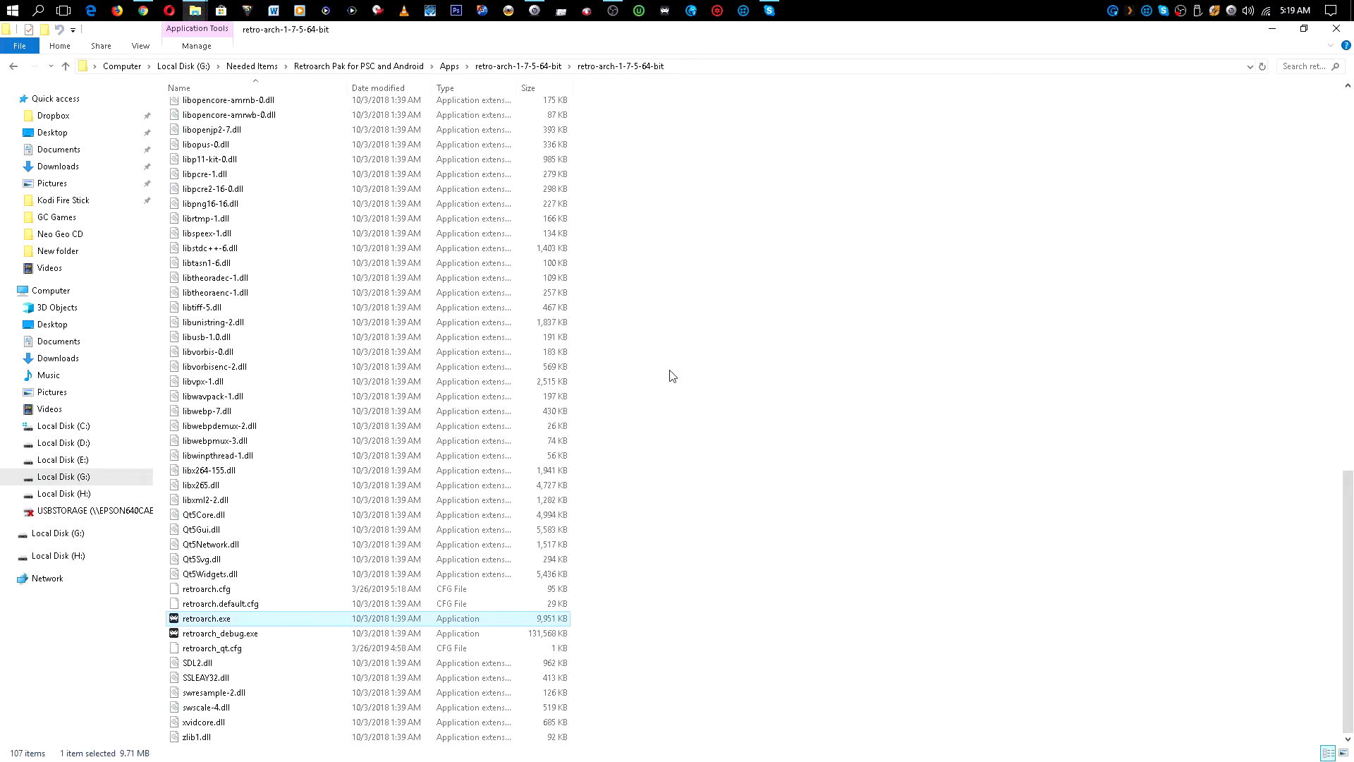
- Start RetroArch 1.7.5 by running retroarch.exe from the retro-arch-1-7-5-64-bit folder
double_click(223, 621)
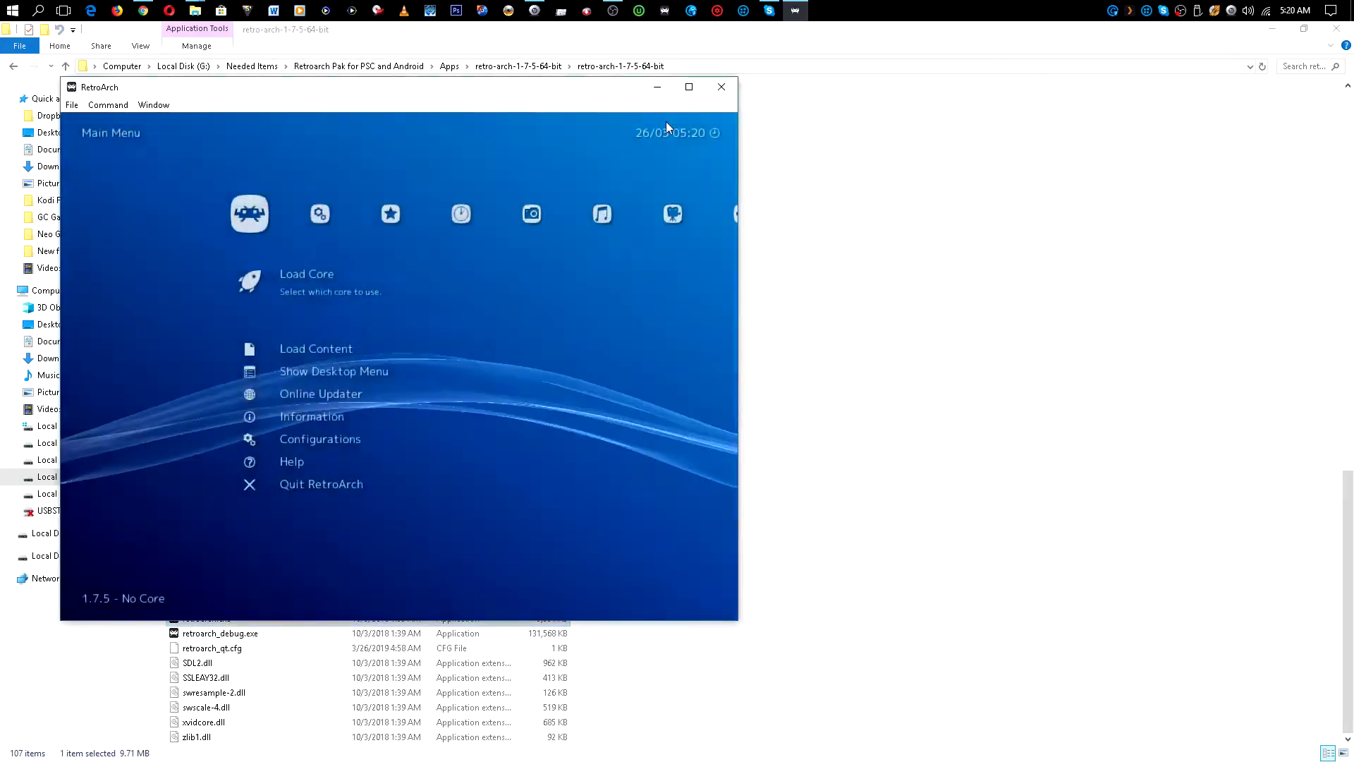
- Maximize RetroArch and download the PCSX ReARMed PlayStation core from the Core Updater
left_click(689, 88)
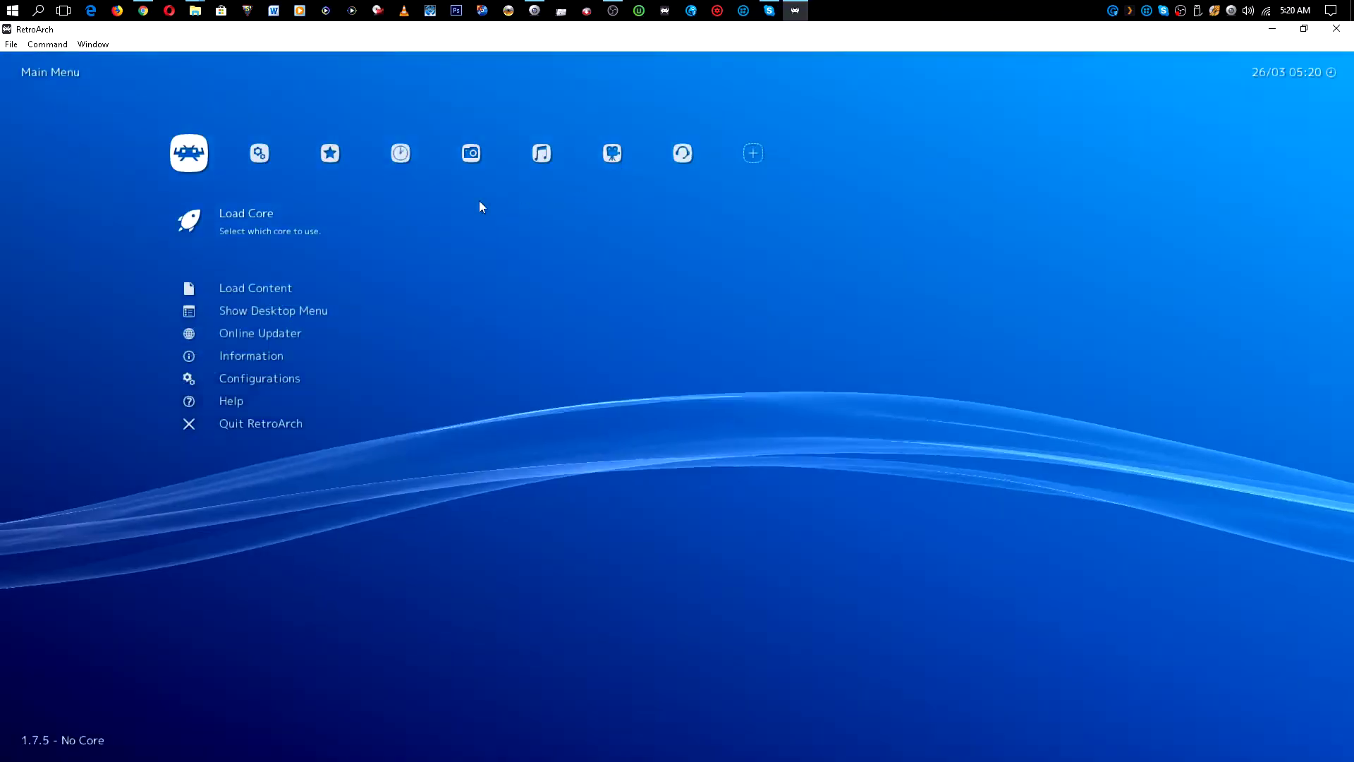
left_click(244, 231)
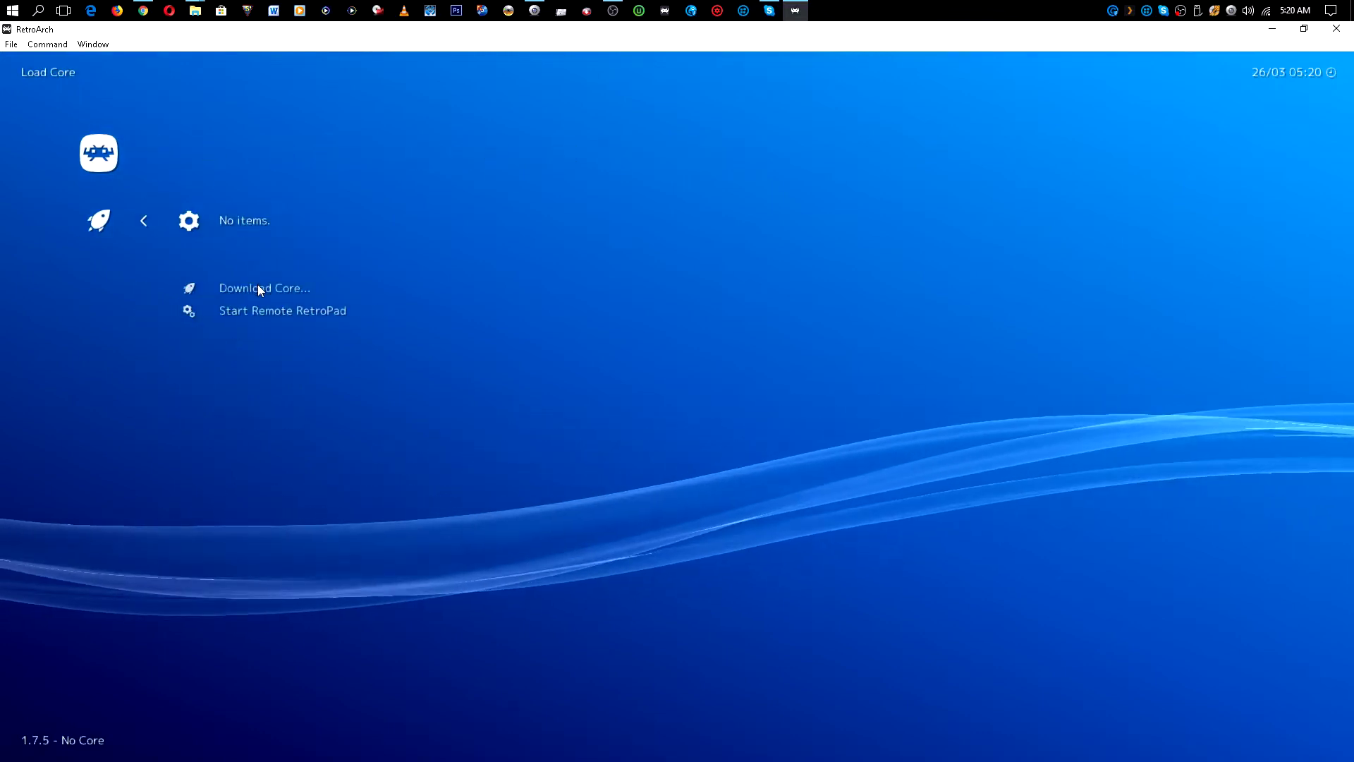
left_click(267, 225)
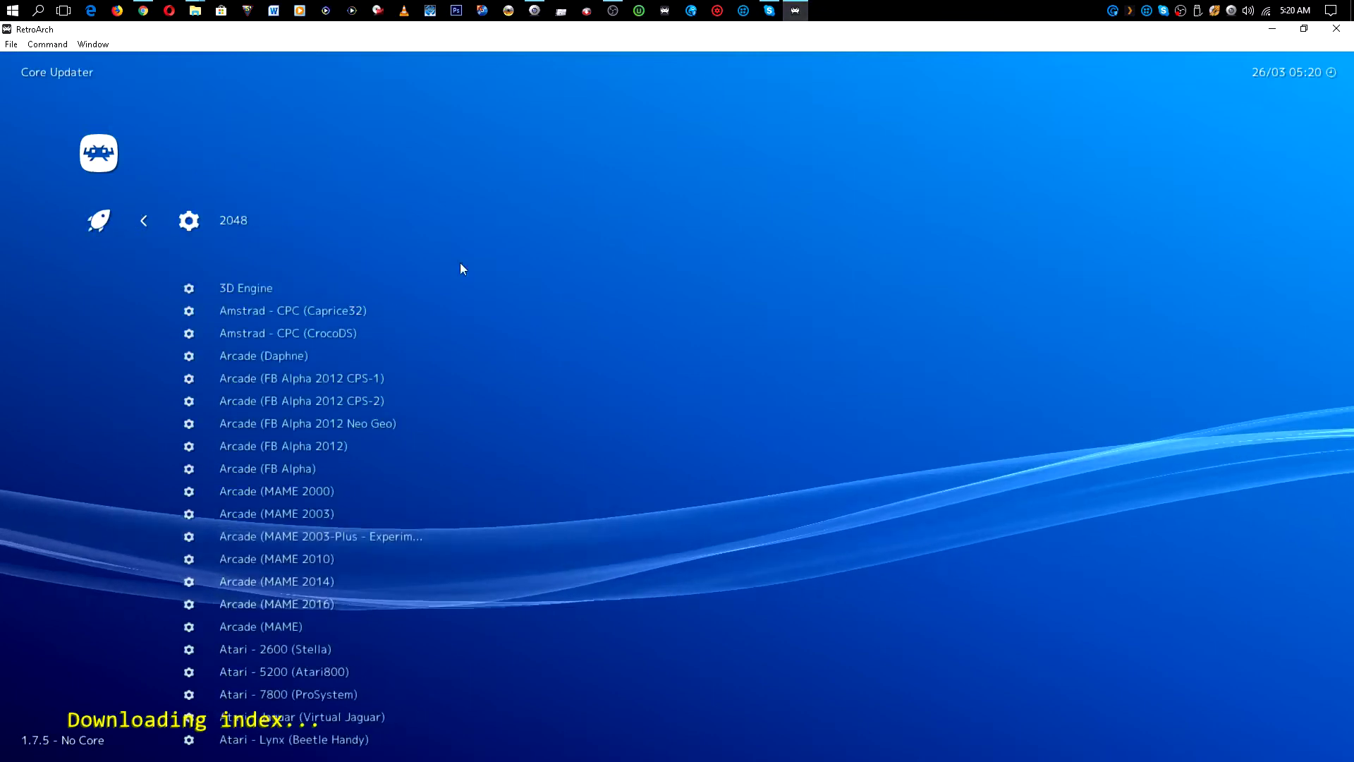
key("Up")
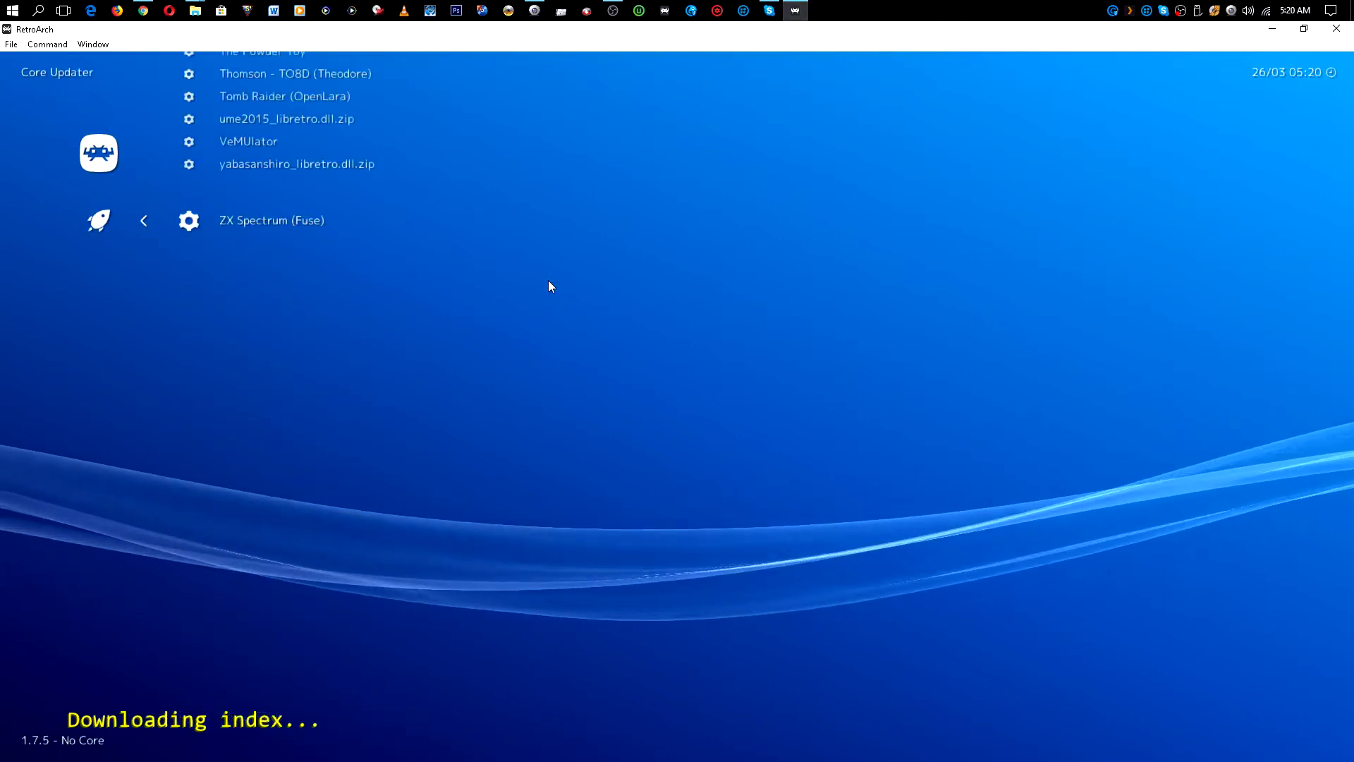
key("Up")
key("Up")
key("Up")
key("Up")
key("Up")
key("Up")
key("Up")
key("Up")
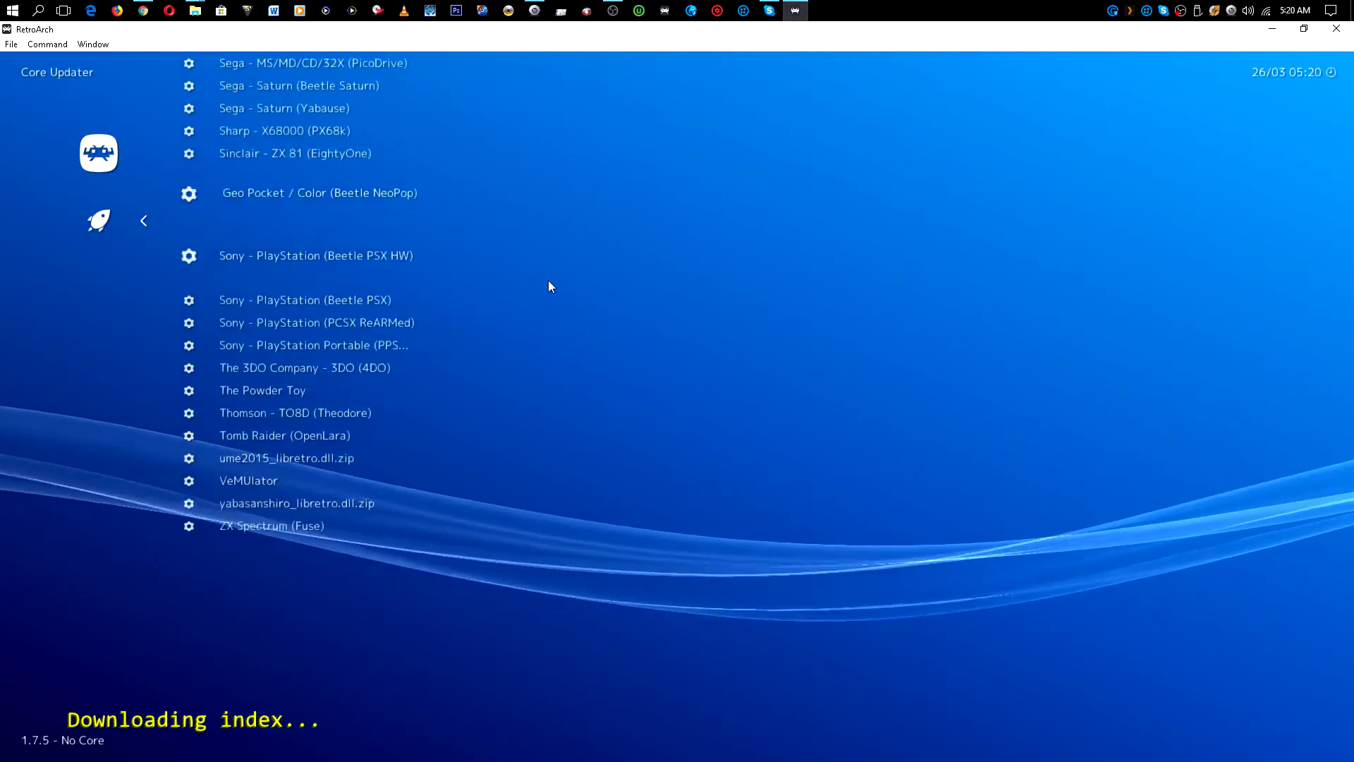
key("Down")
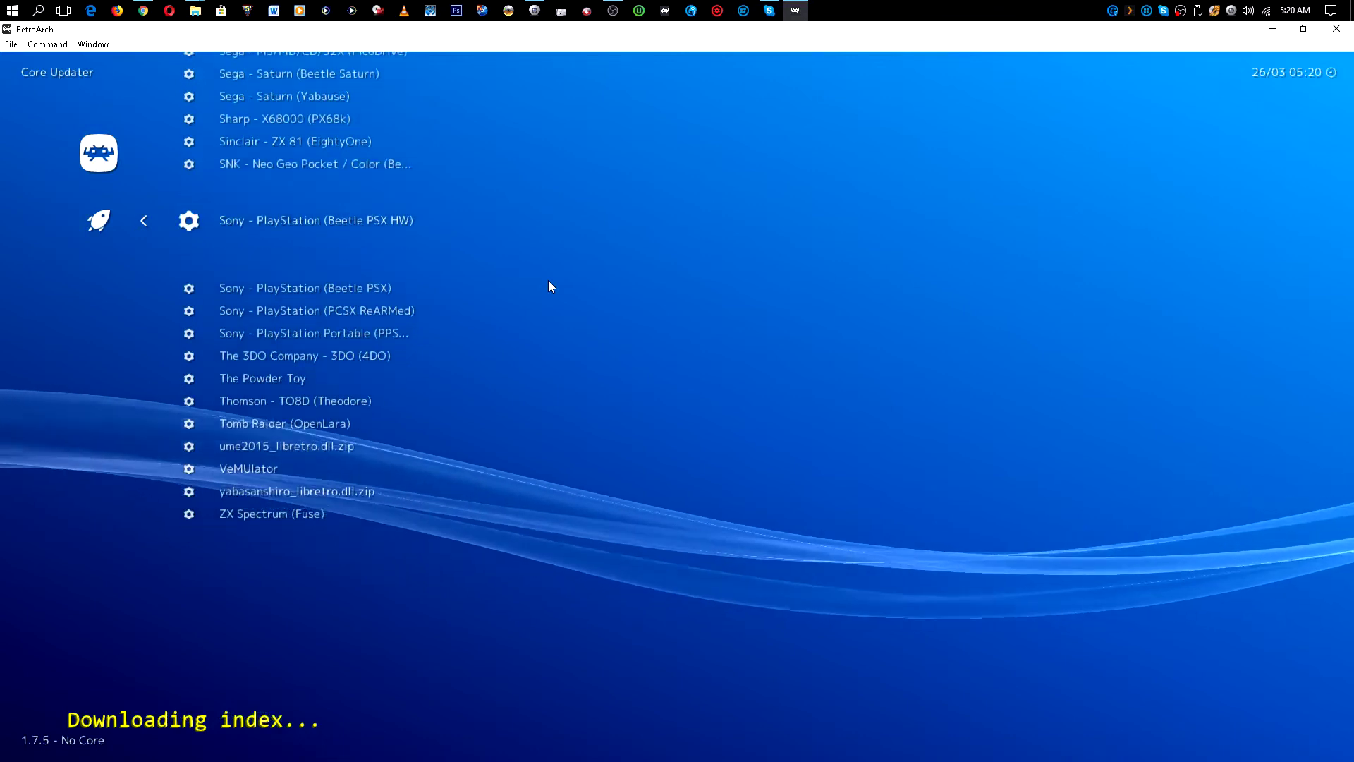
key("Down")
key("Down")
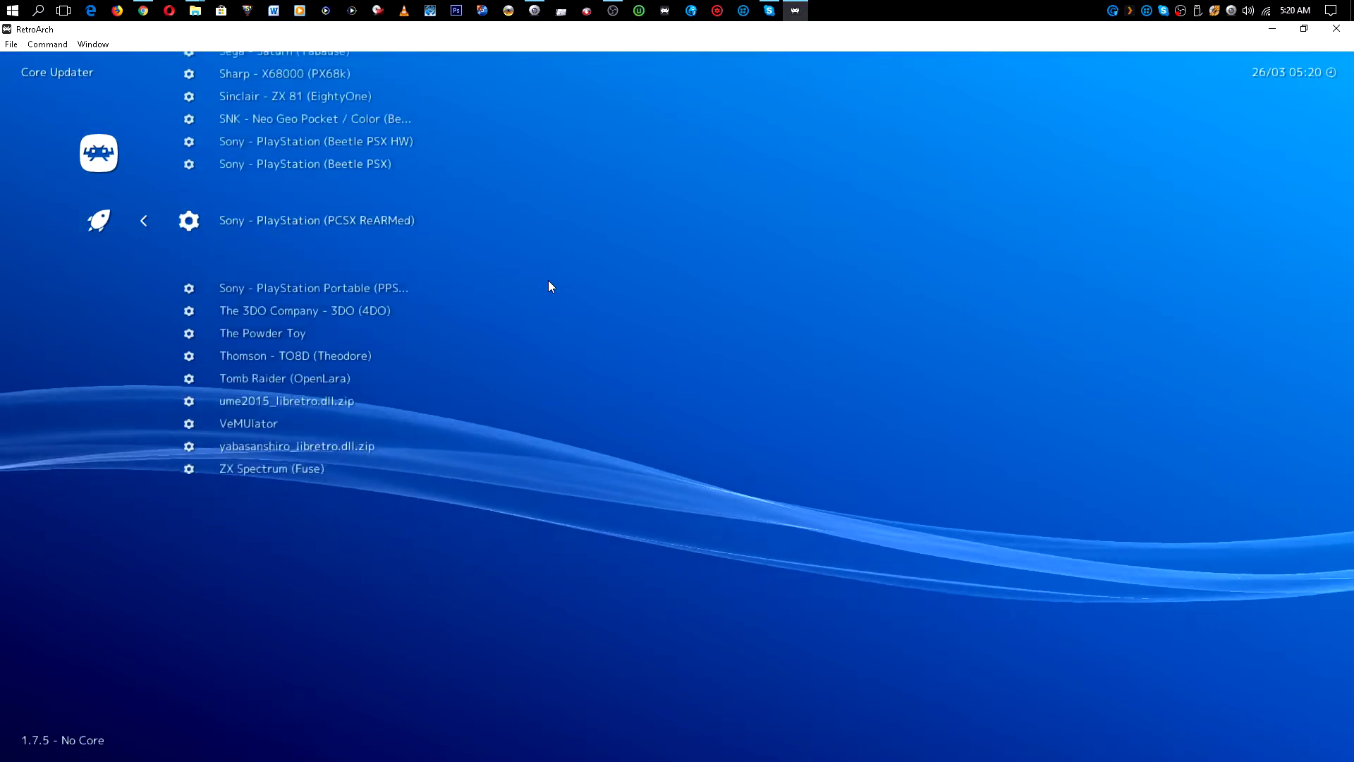
key("Return")
- Download the Genesis Plus GX and Beetle PCE FAST cores, then return to the Main Menu
key("Up")
key("Up")
key("Up")
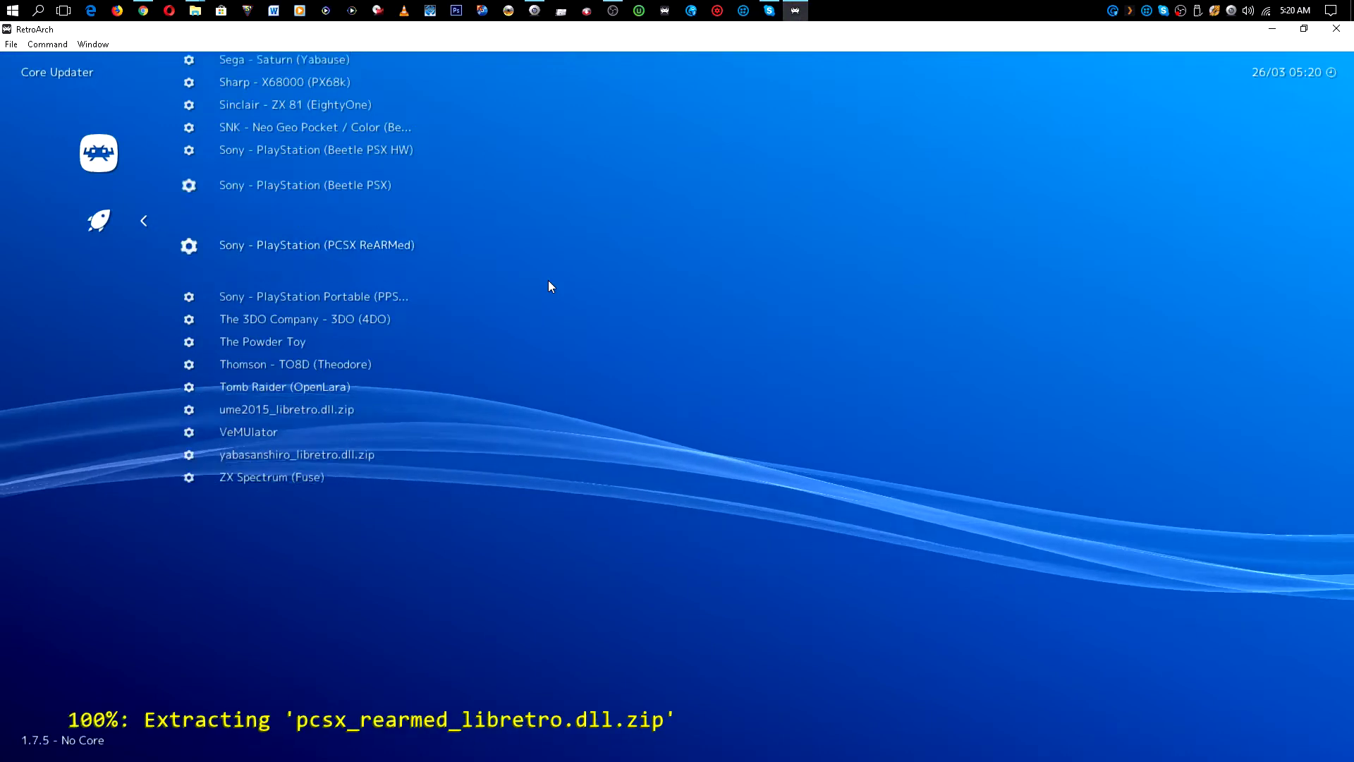
key("Up")
key("Up")
key("Up")
key("Up")
key("Up")
key("Up")
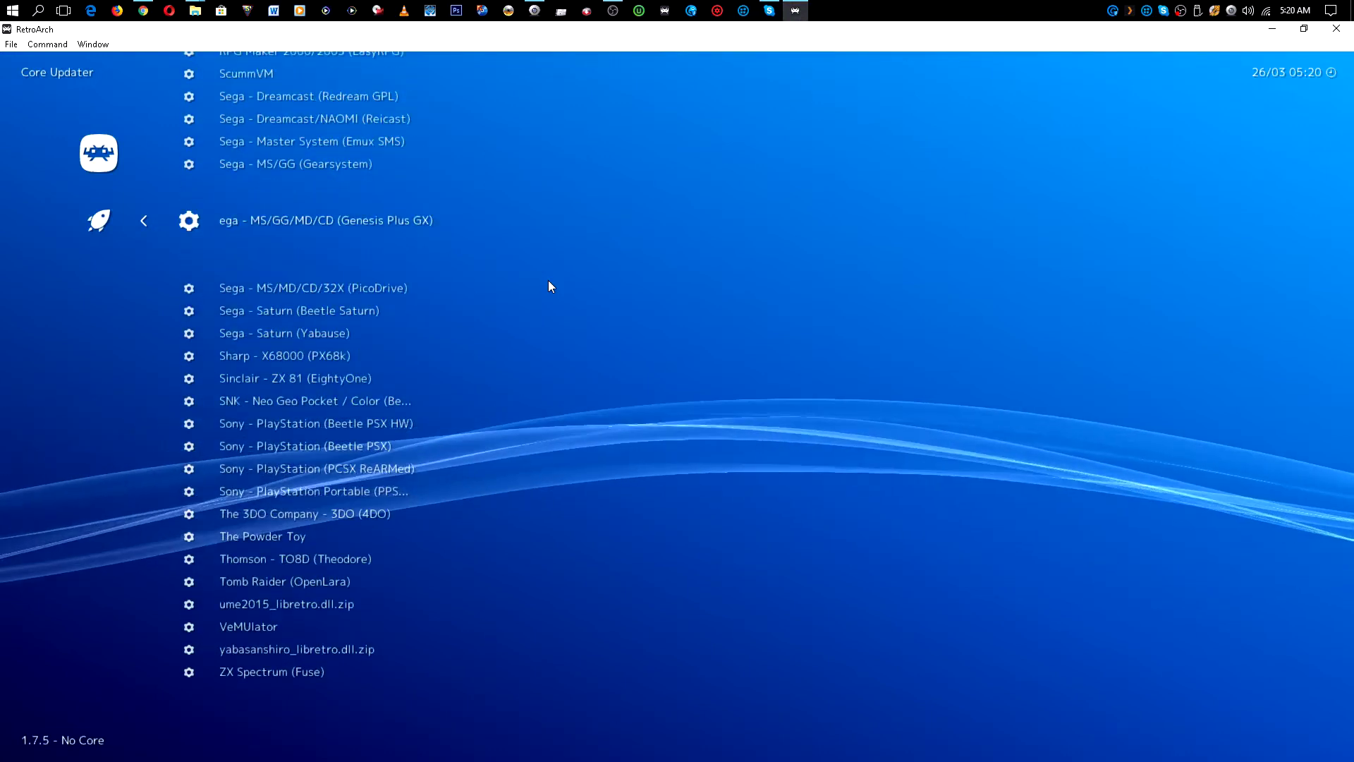
key("Return")
key("Up")
key("Up")
key("Up")
key("Up")
key("Up")
key("Up")
key("Up")
key("Up")
key("Up")
key("Up")
key("Up")
key("Up")
key("Up")
key("Up")
key("Up")
key("Up")
key("Up")
key("Up")
key("Up")
key("Up")
key("Up")
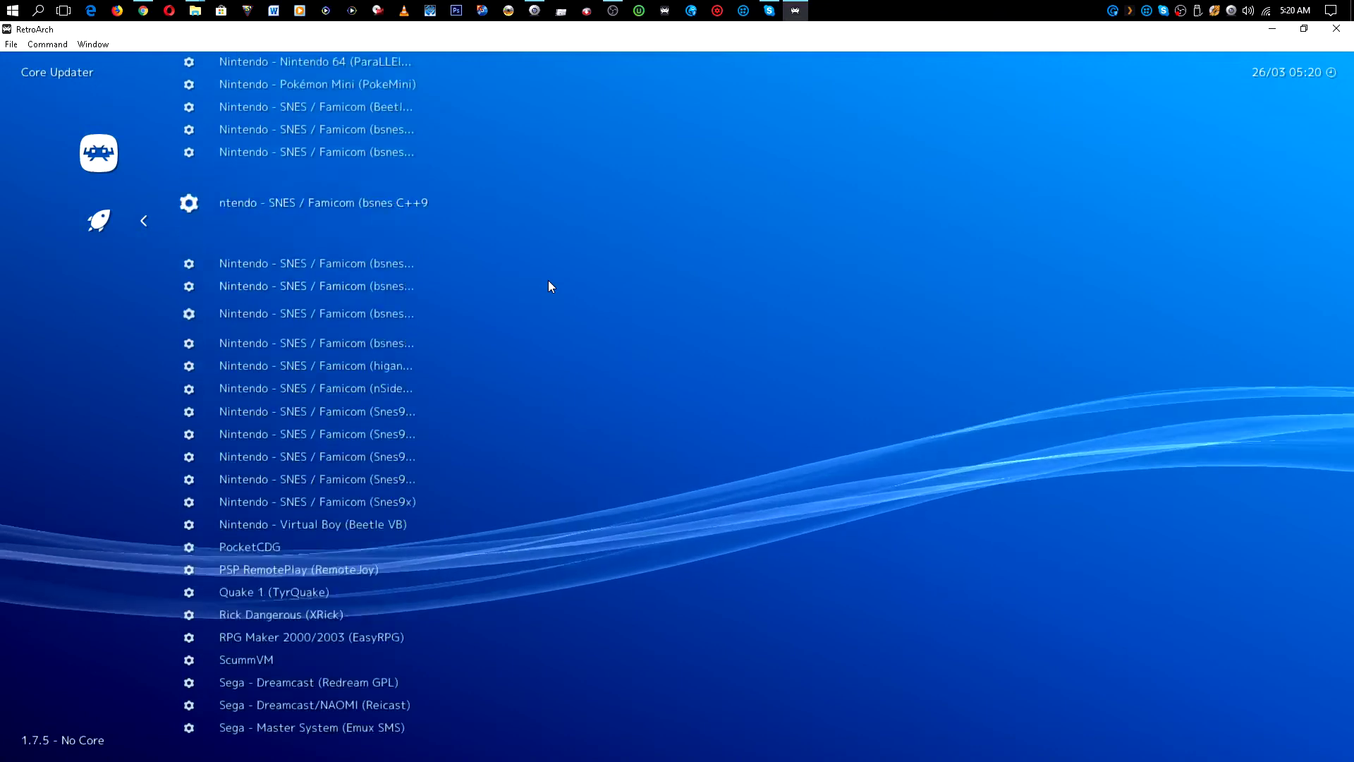
key("Up")
key("Up")
key("Up")
key("Up")
key("Up")
key("Up")
key("Up")
key("Up")
key("Up")
key("Up")
key("Up")
key("Up")
key("Up")
key("Up")
key("Up")
key("Up")
key("Up")
key("Up")
key("Up")
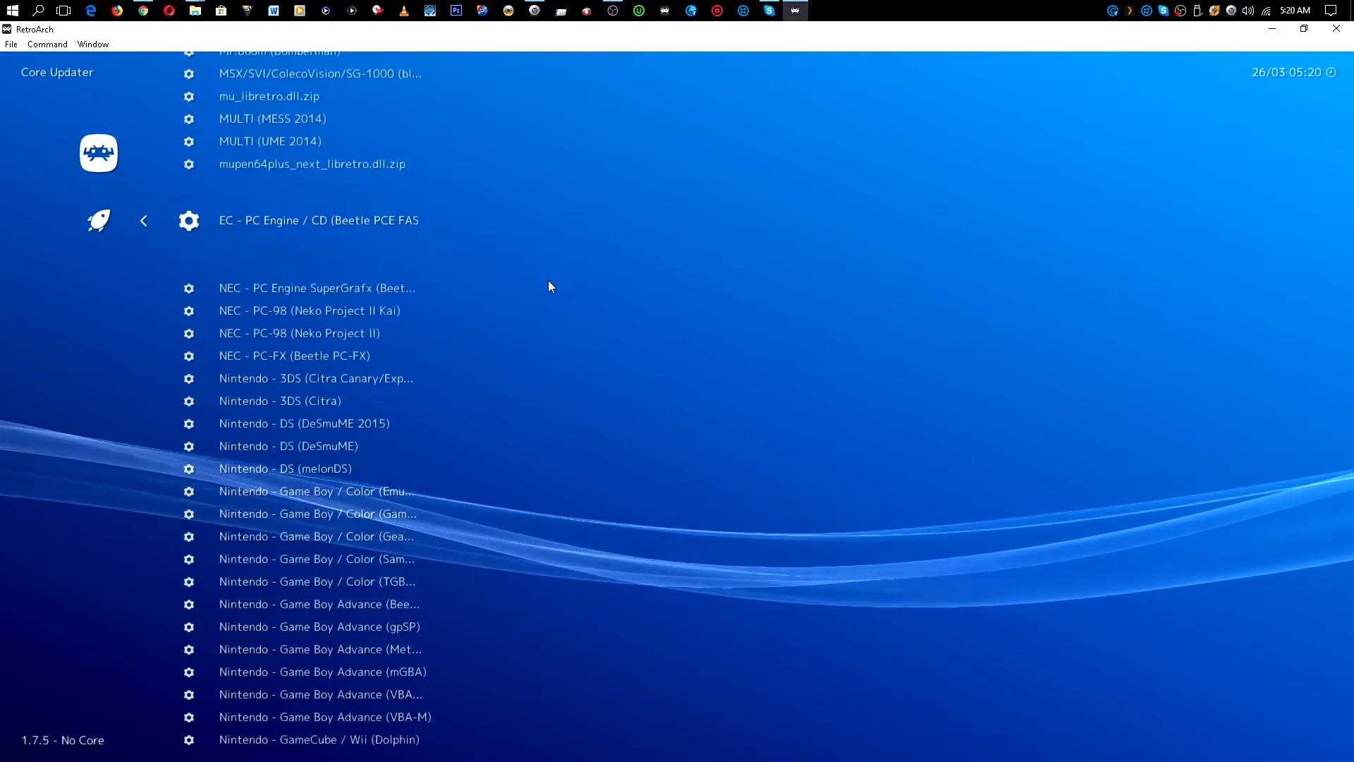
key("Return")
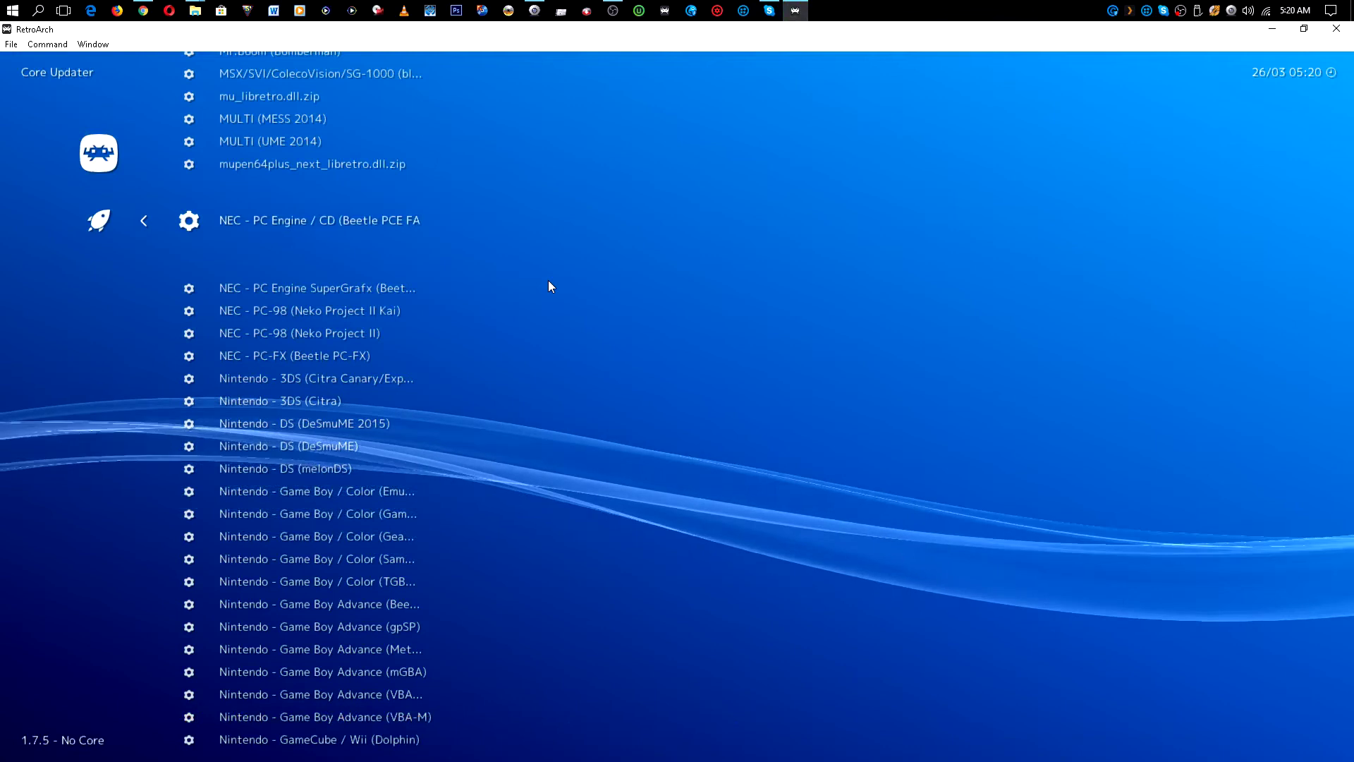
key("BackSpace")
key("BackSpace")
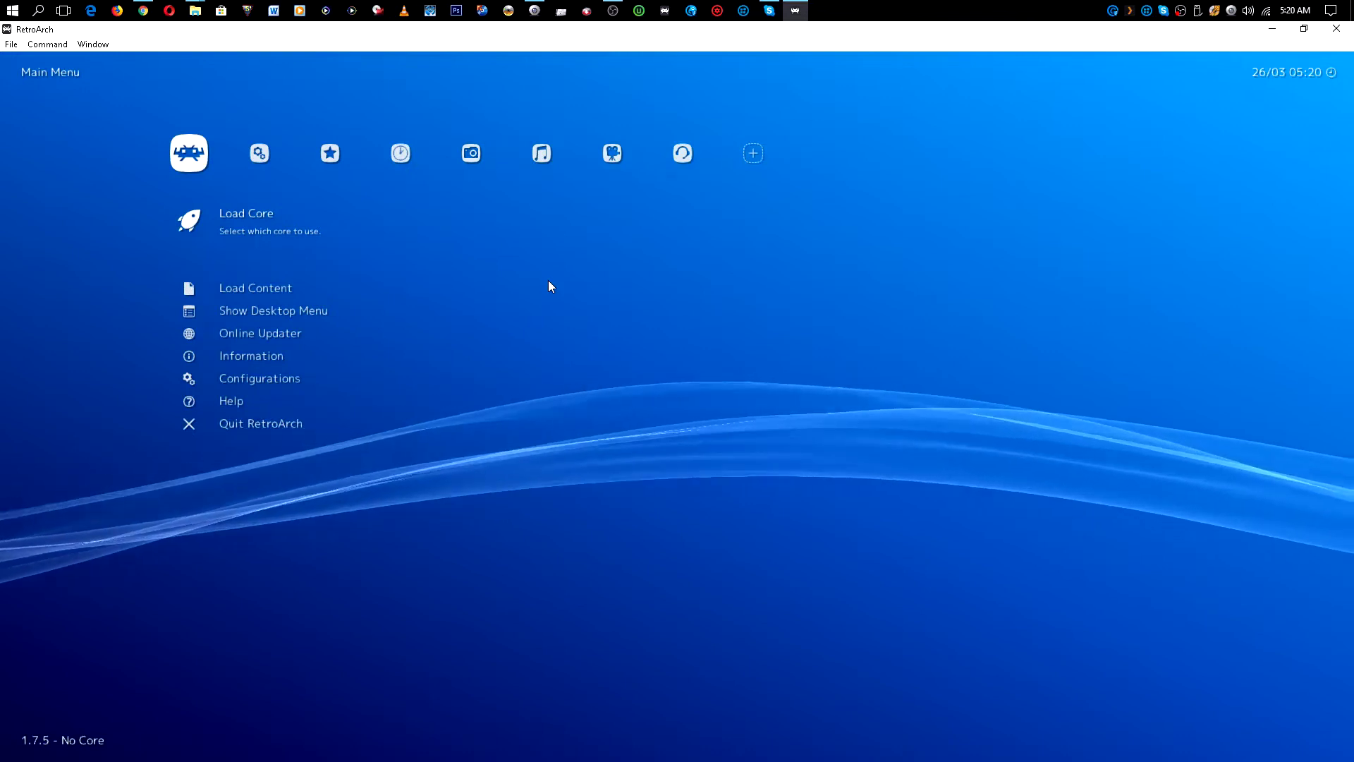
key("Down")
key("Down")
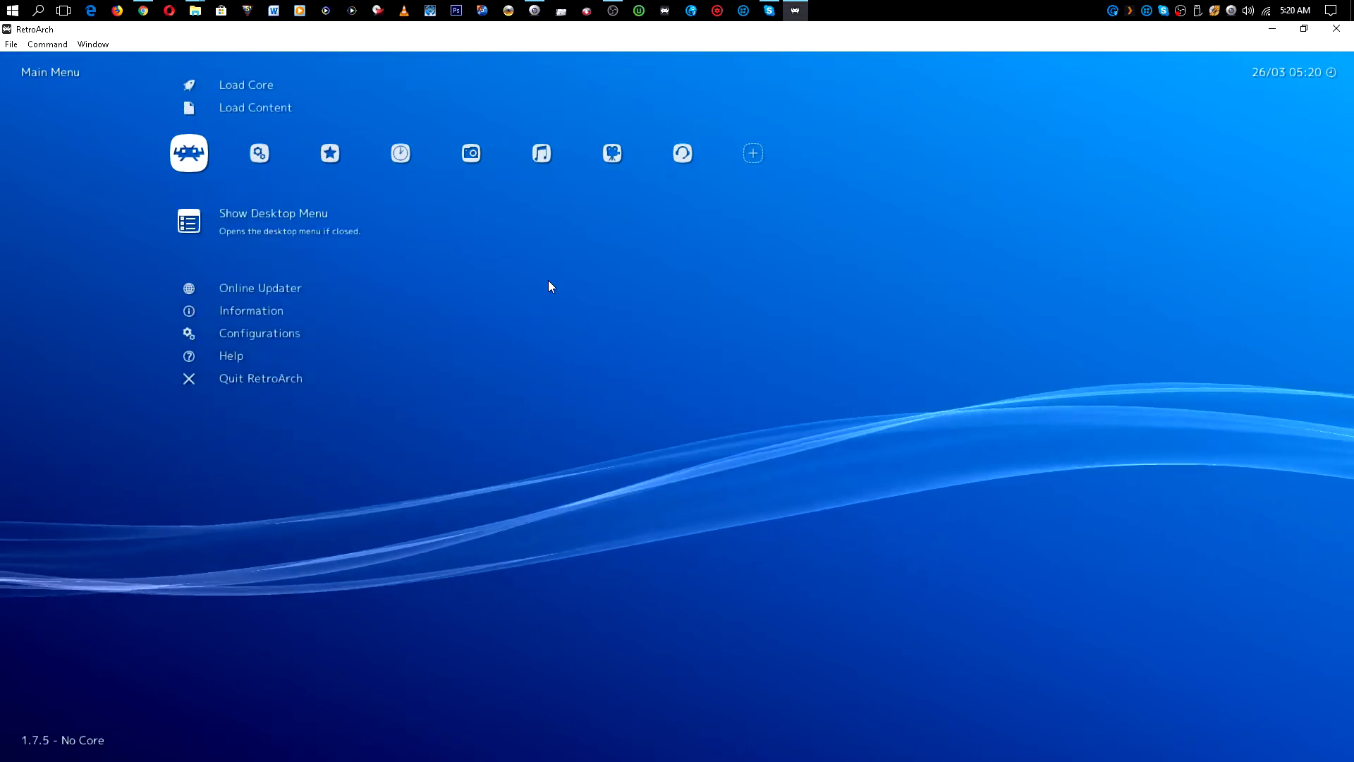
- Open the desktop menu and start a New Playlist from the Playlists pane
key("Return")
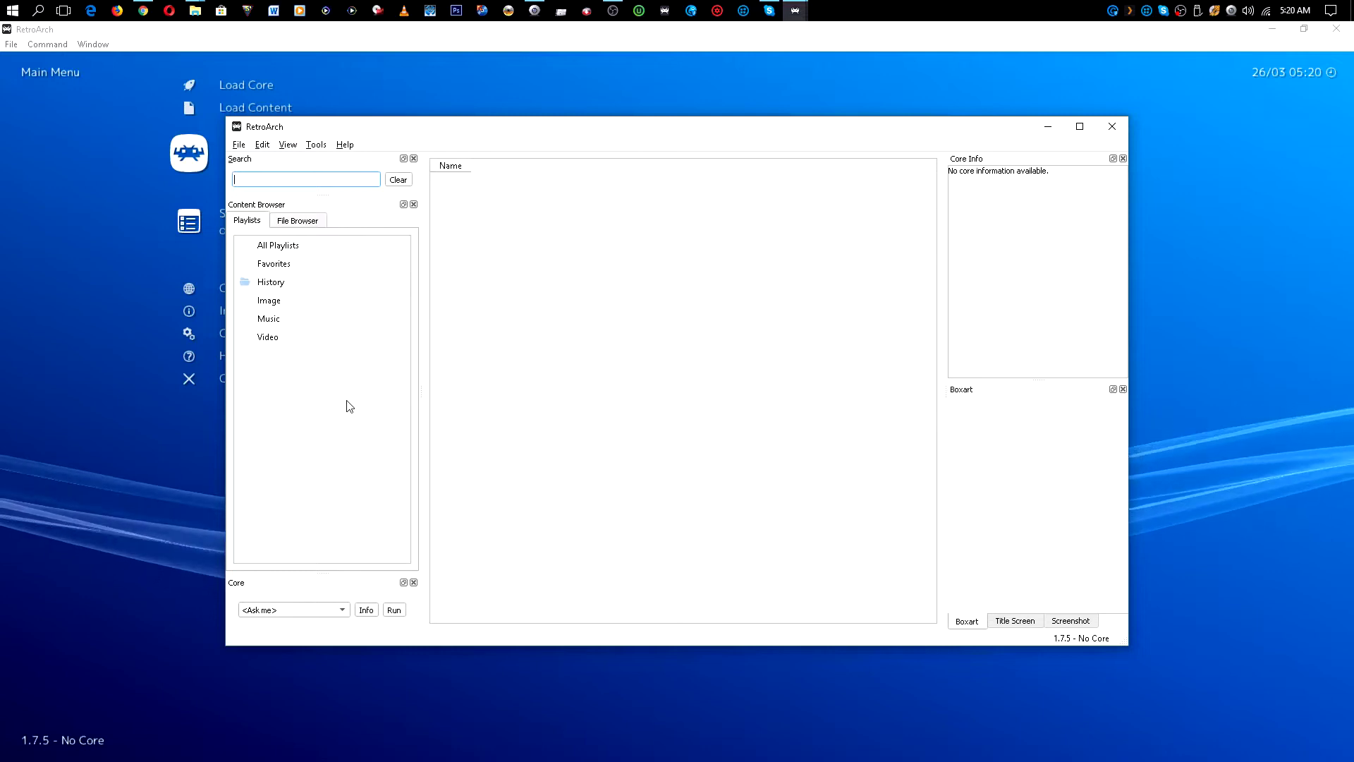
left_click(322, 364)
right_click(321, 364)
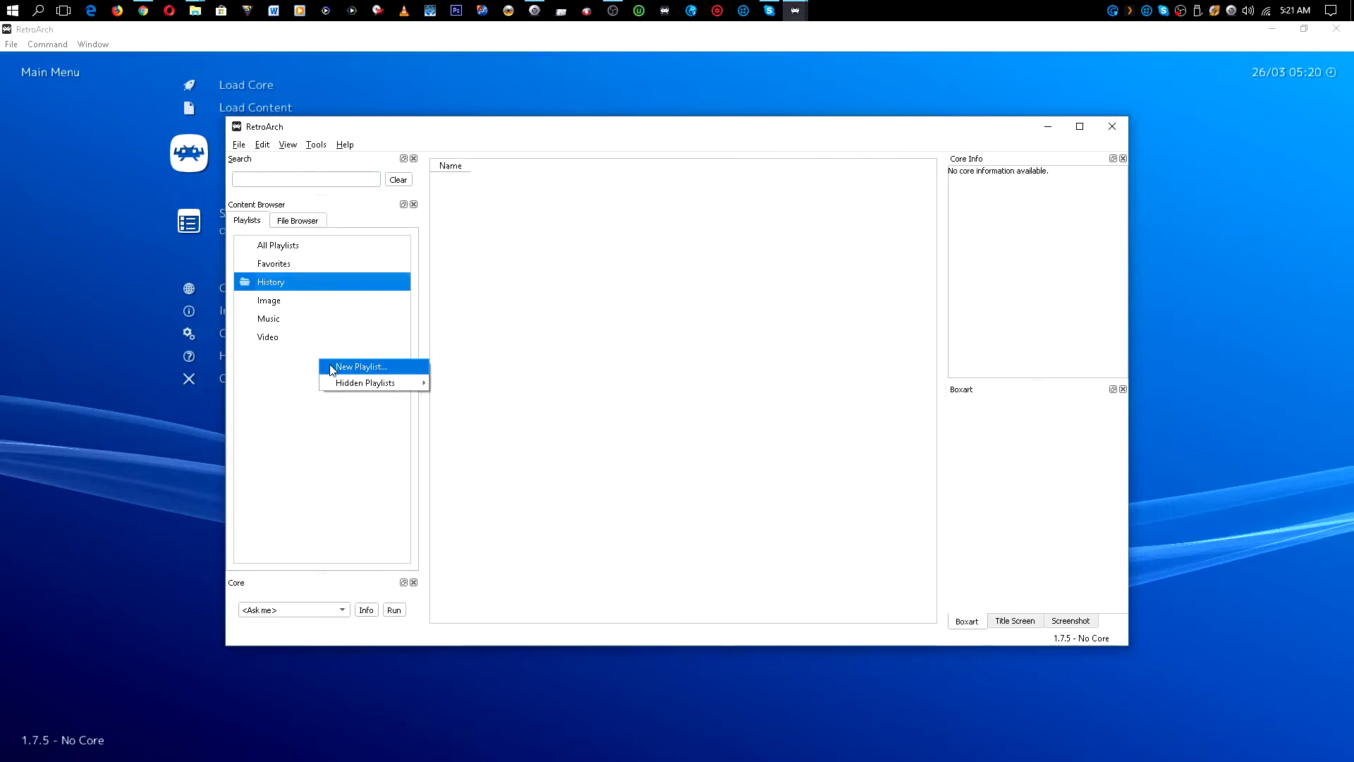
left_click(331, 368)
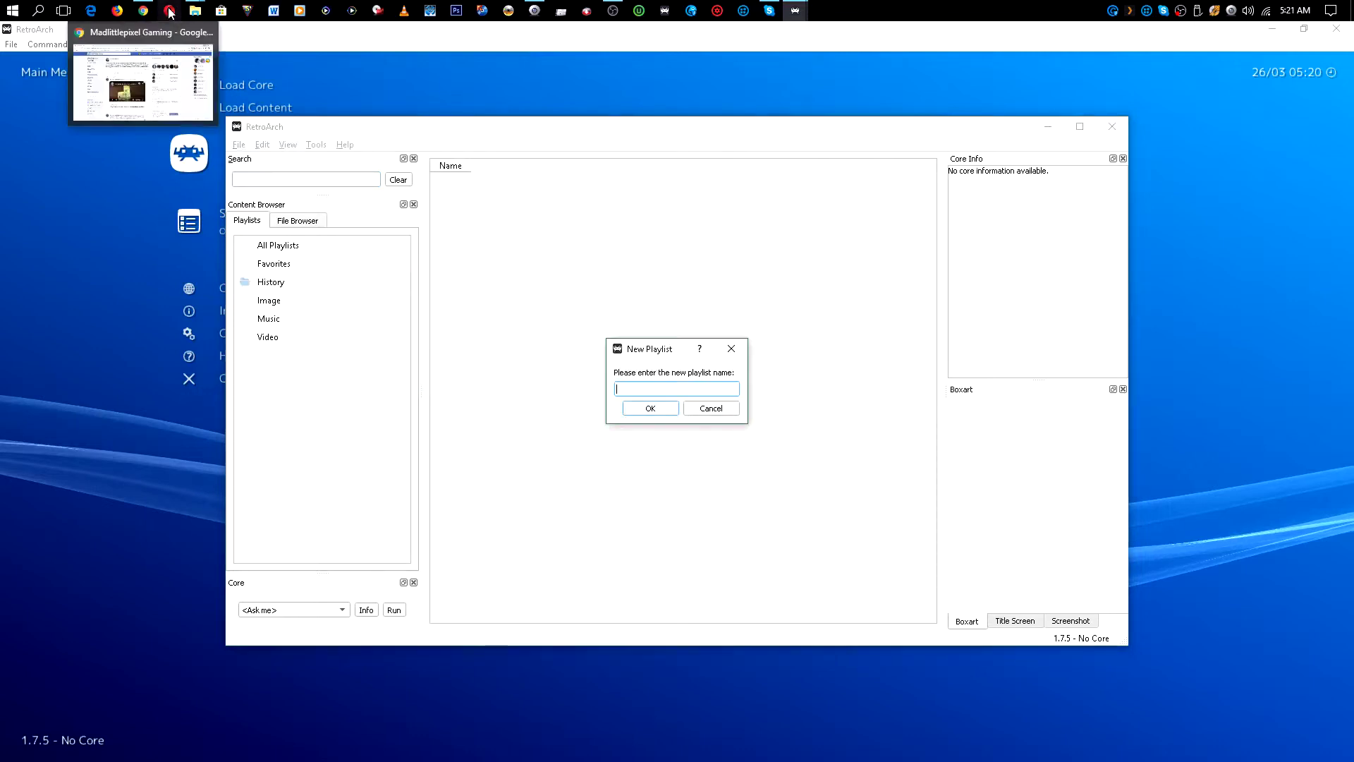
- Bring up File Explorer and open the H:\RetroArch\games folder
left_click(195, 10)
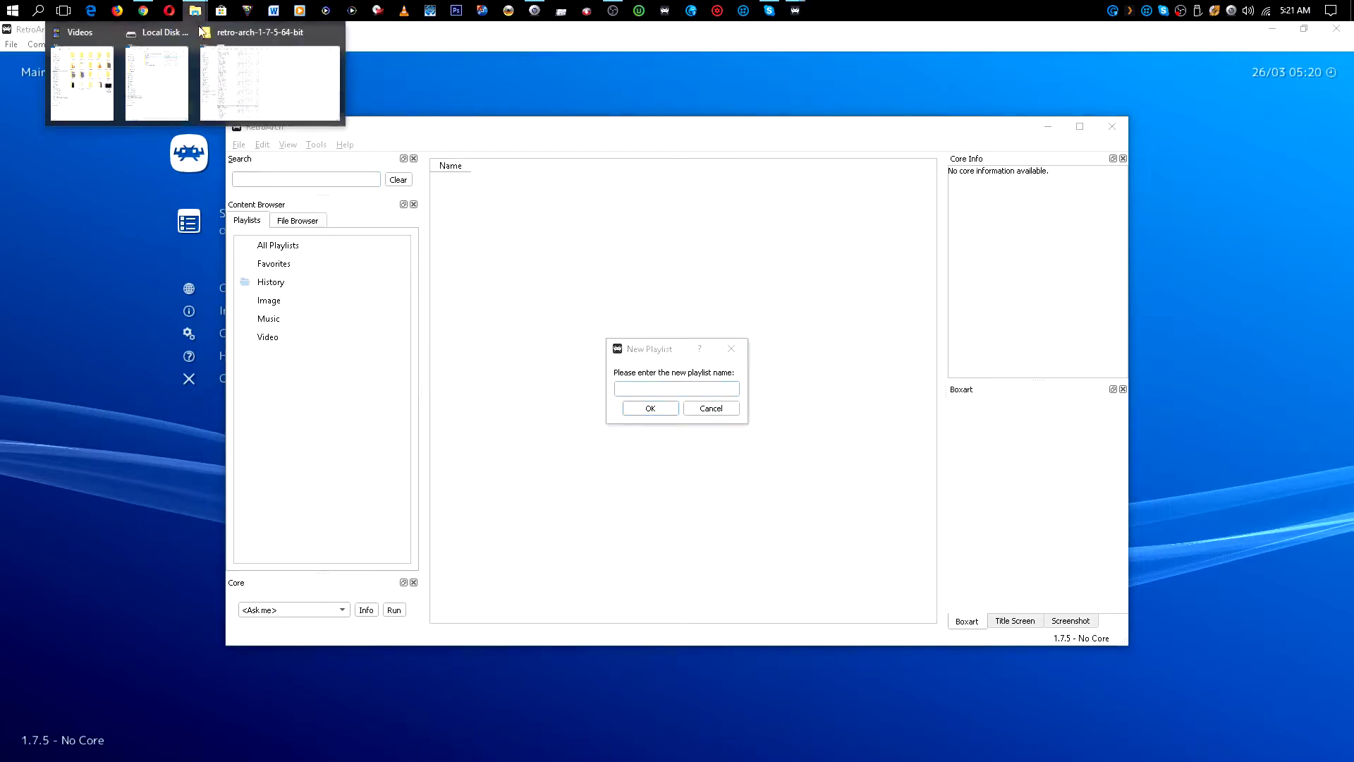
left_click(167, 102)
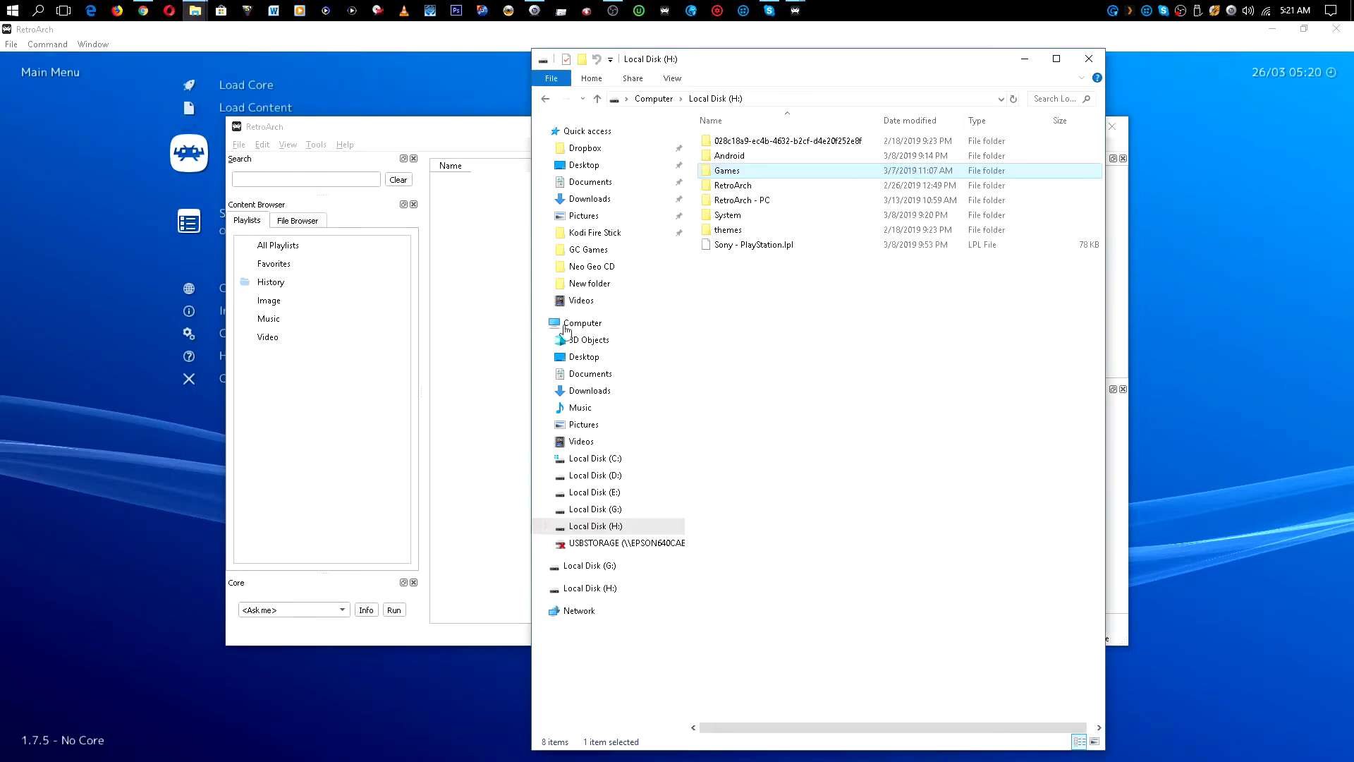
double_click(739, 187)
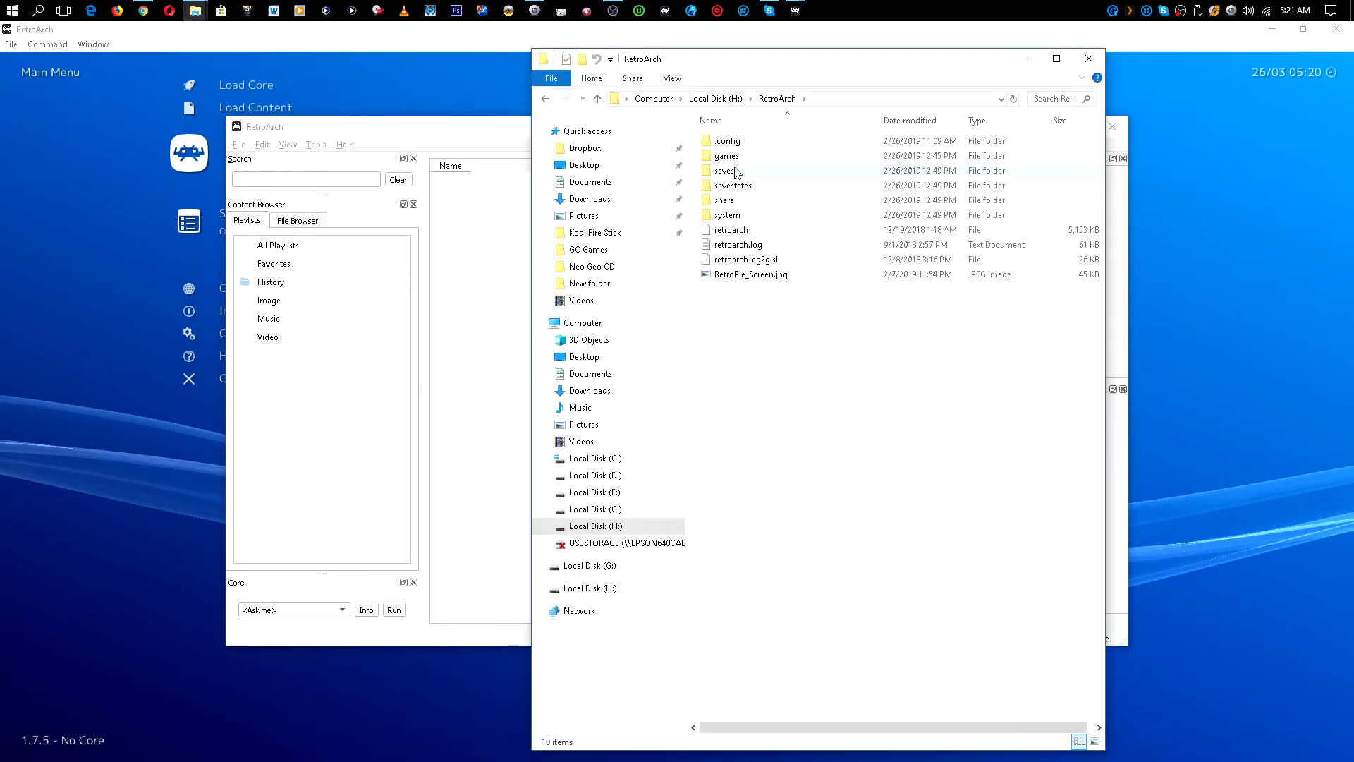
double_click(726, 156)
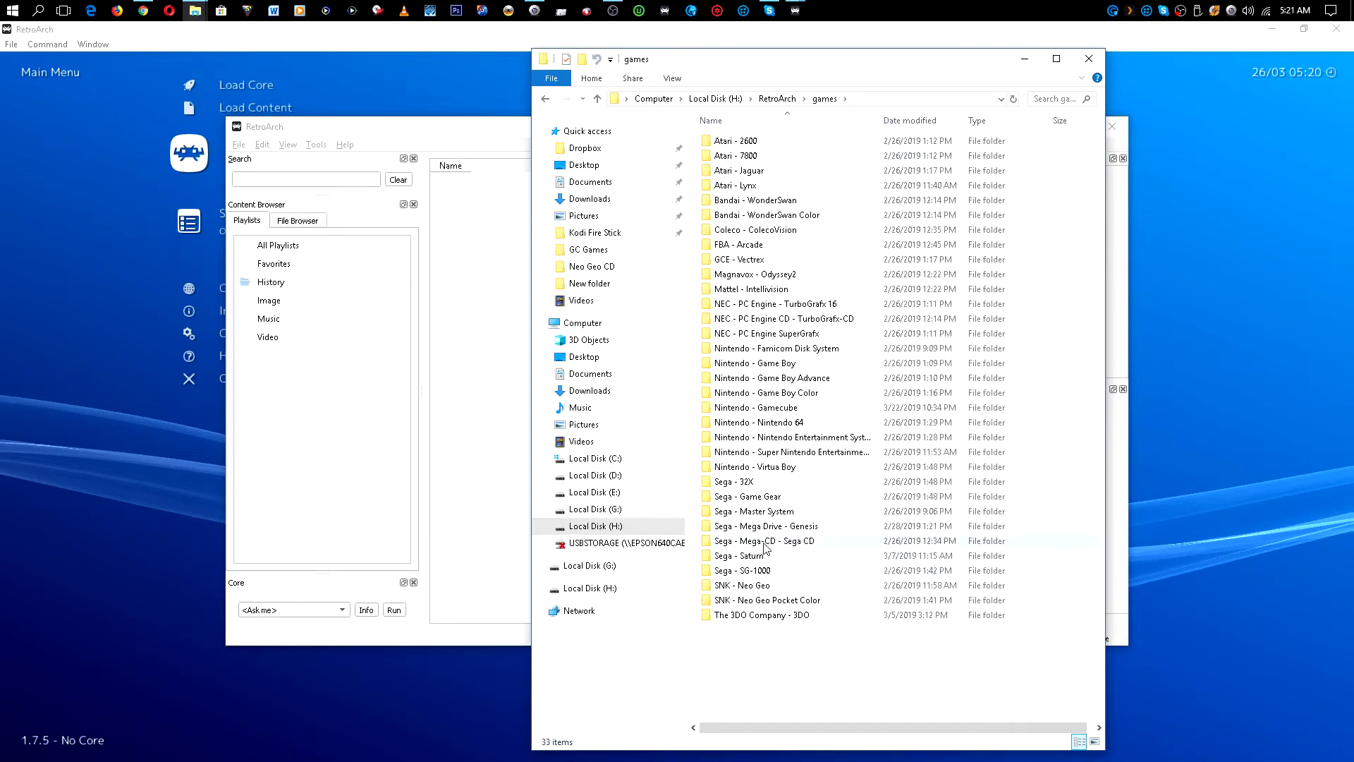
- Copy the 'Sega - Mega-CD - Sega CD' folder name and return to RetroArch's name prompt
left_click(787, 543)
right_click(787, 543)
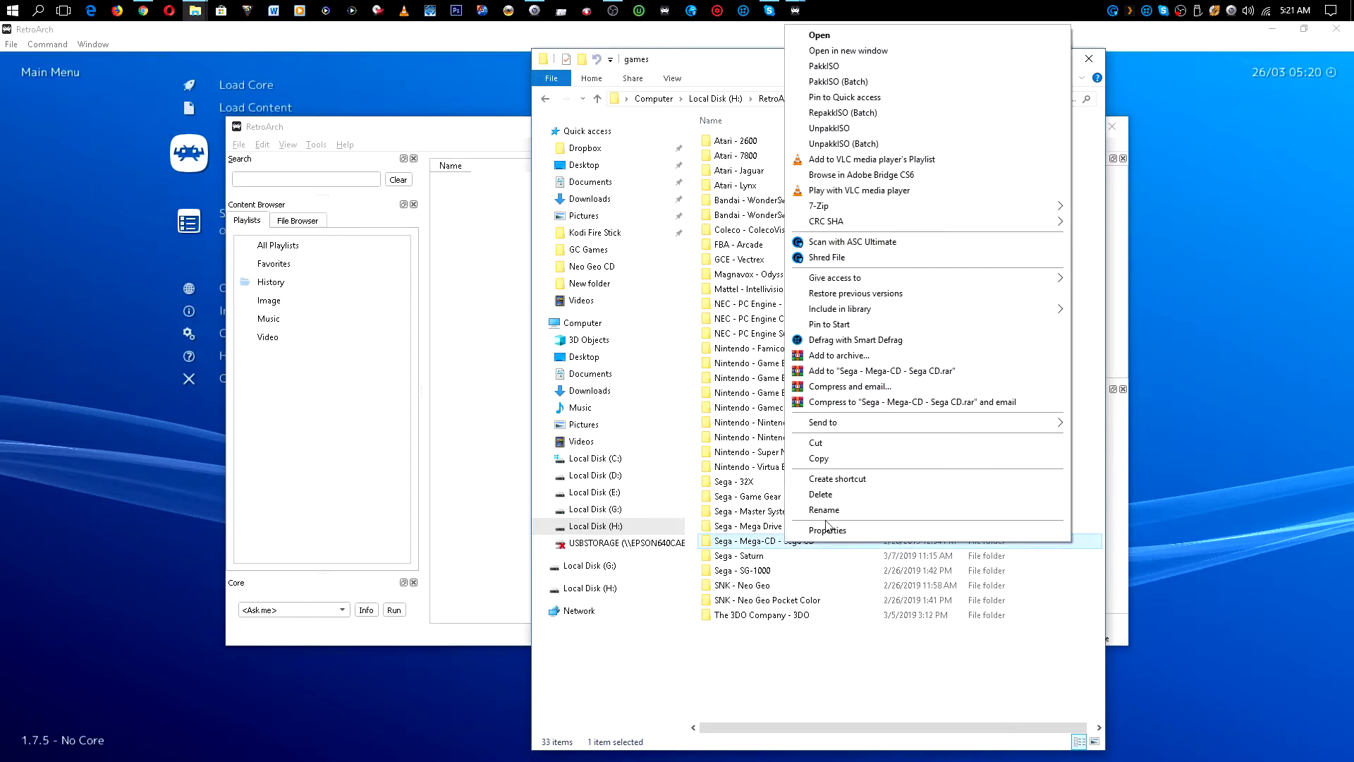
left_click(832, 520)
right_click(782, 541)
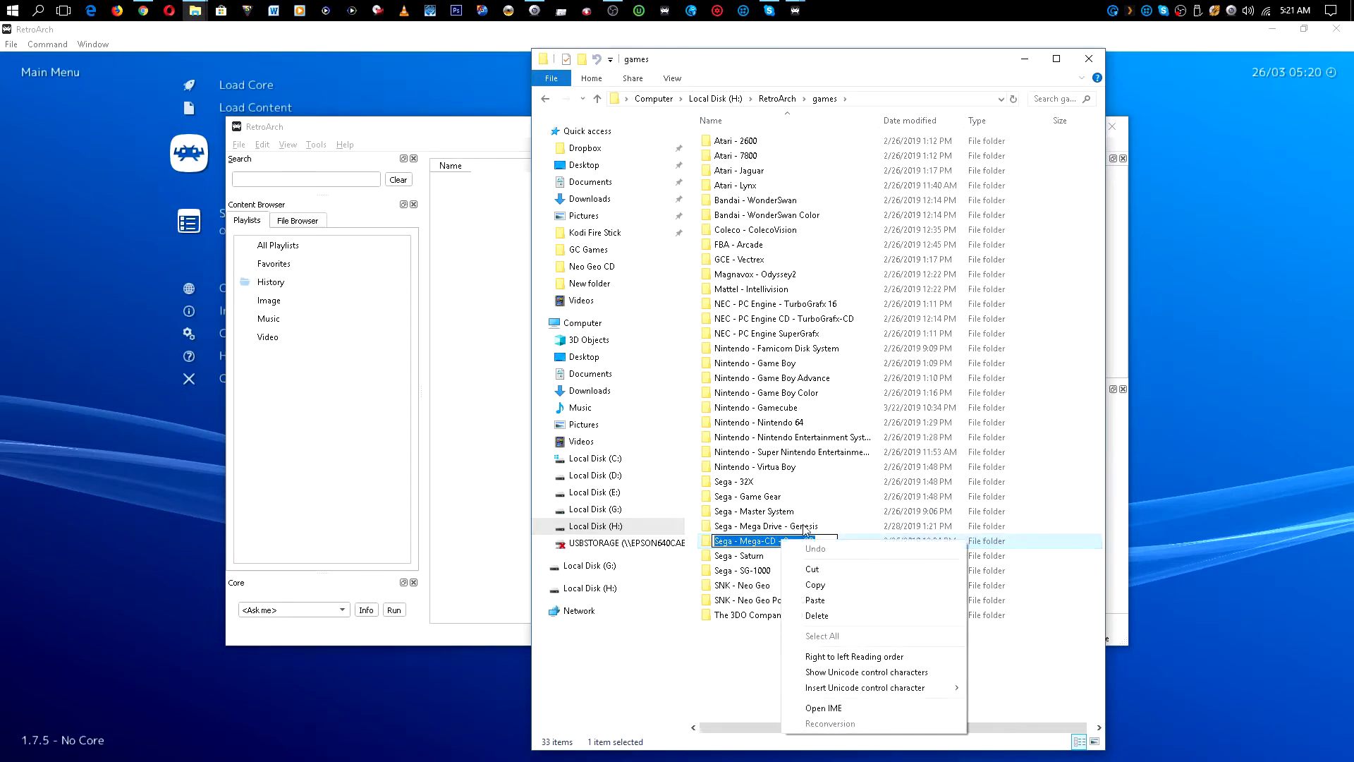
left_click(815, 584)
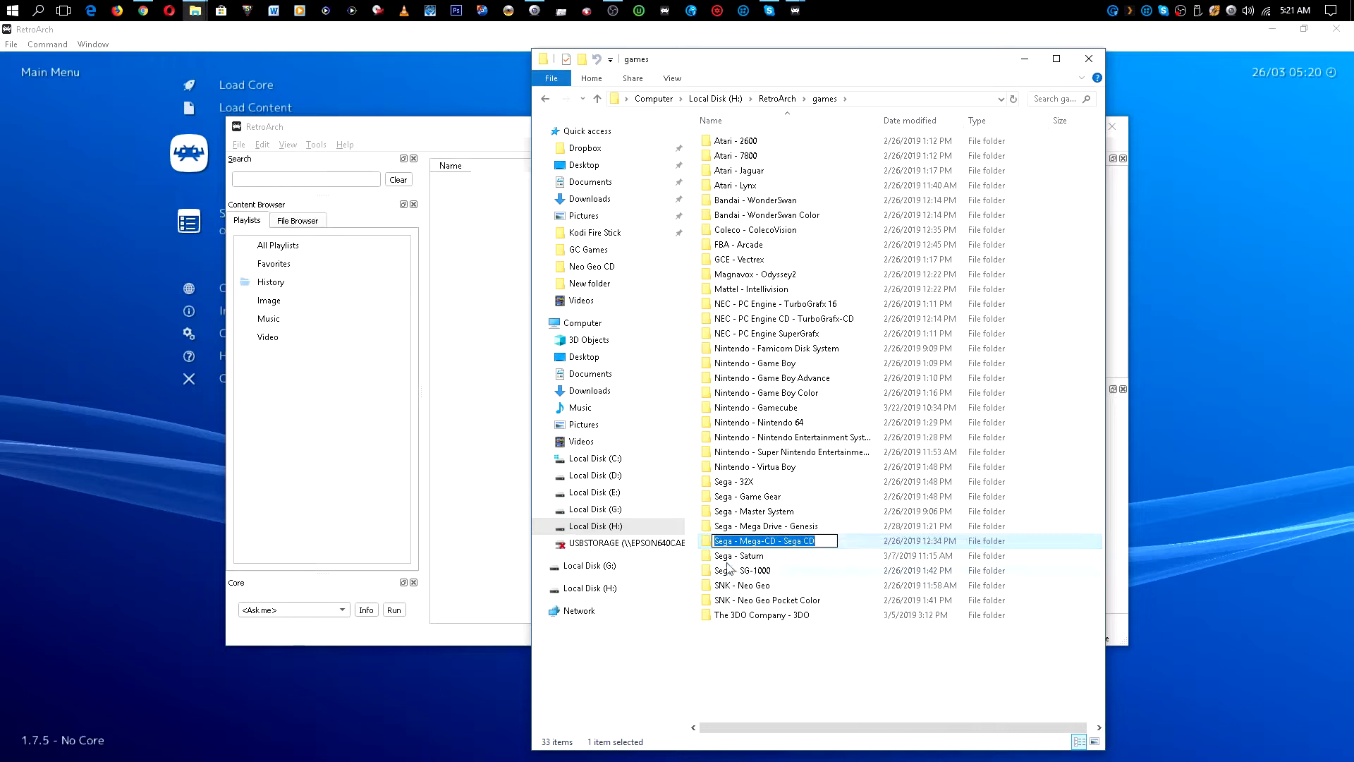
left_click(693, 549)
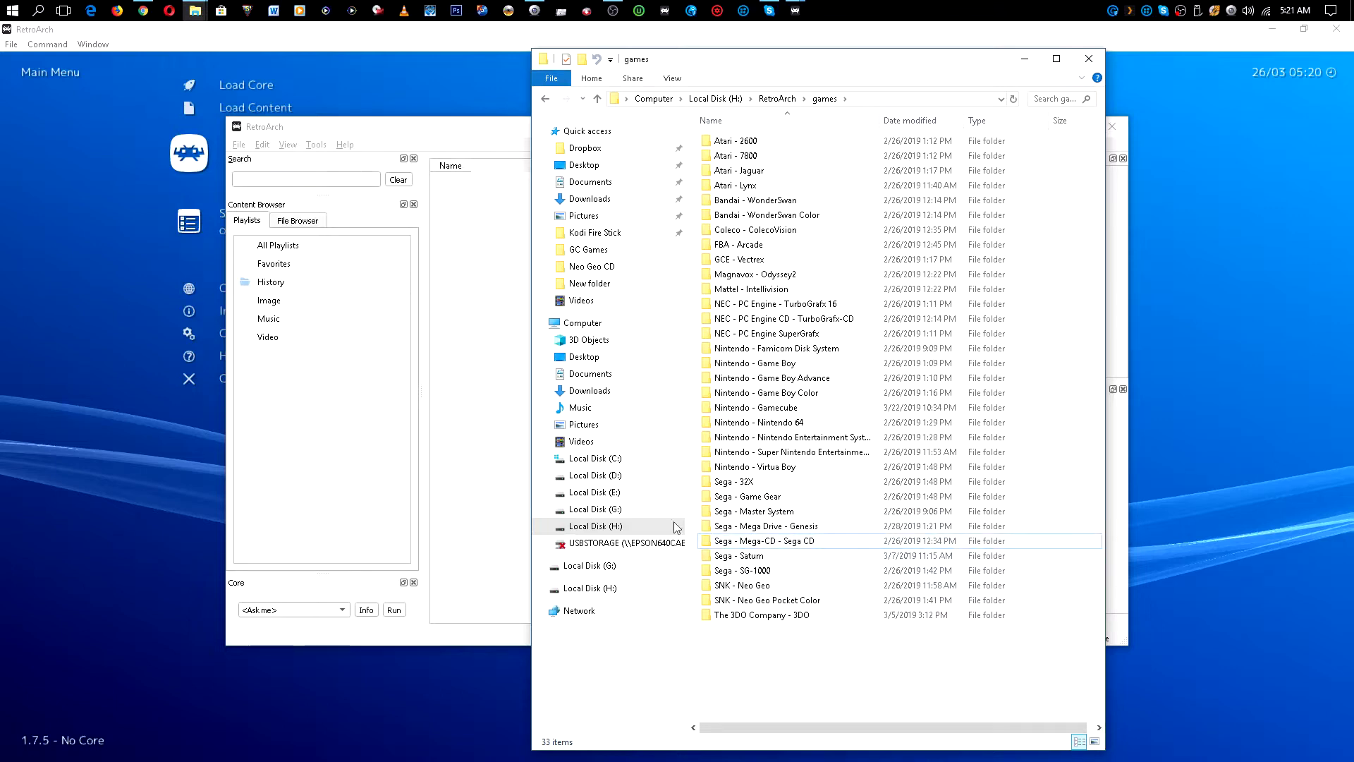
left_click(455, 395)
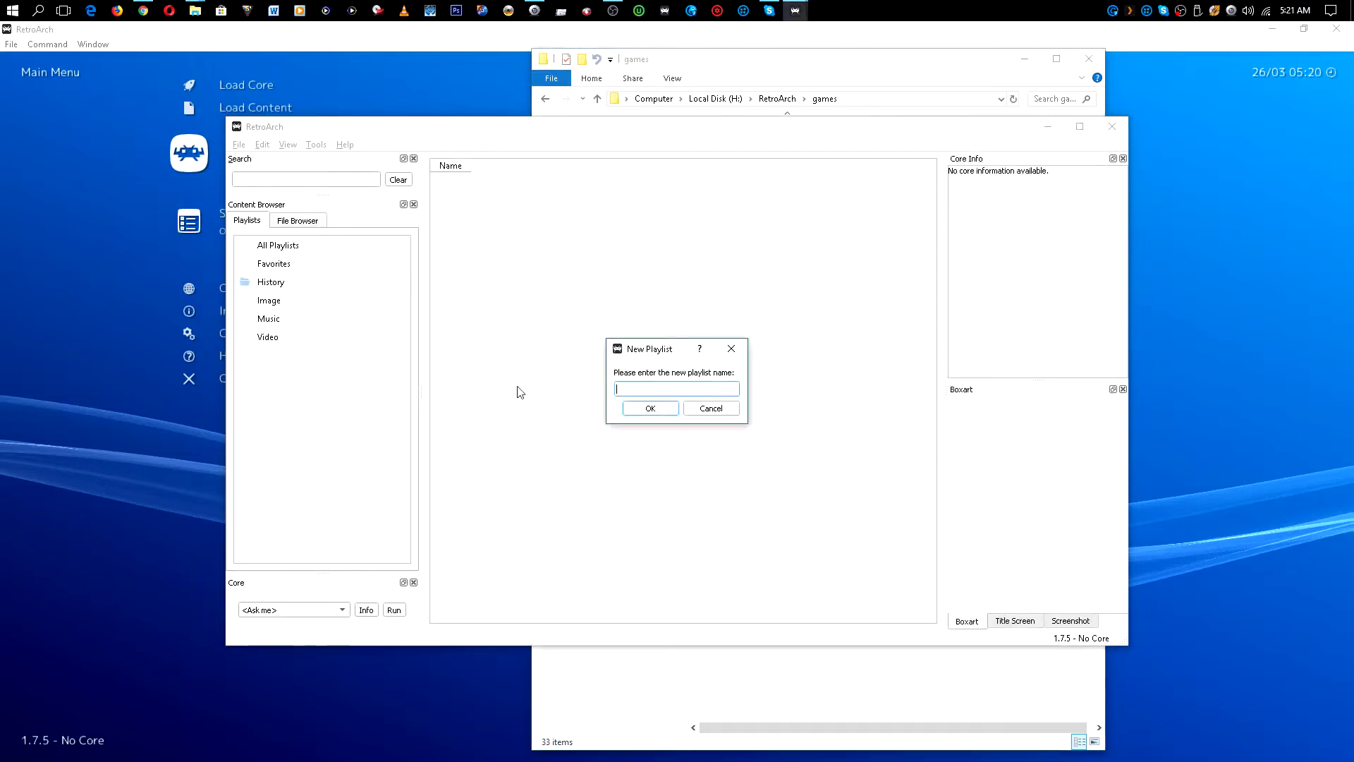
- Paste 'Sega - Mega-CD - Sega CD' as the playlist name, confirm it, and open the new playlist
right_click(635, 387)
left_click(662, 455)
left_click(653, 411)
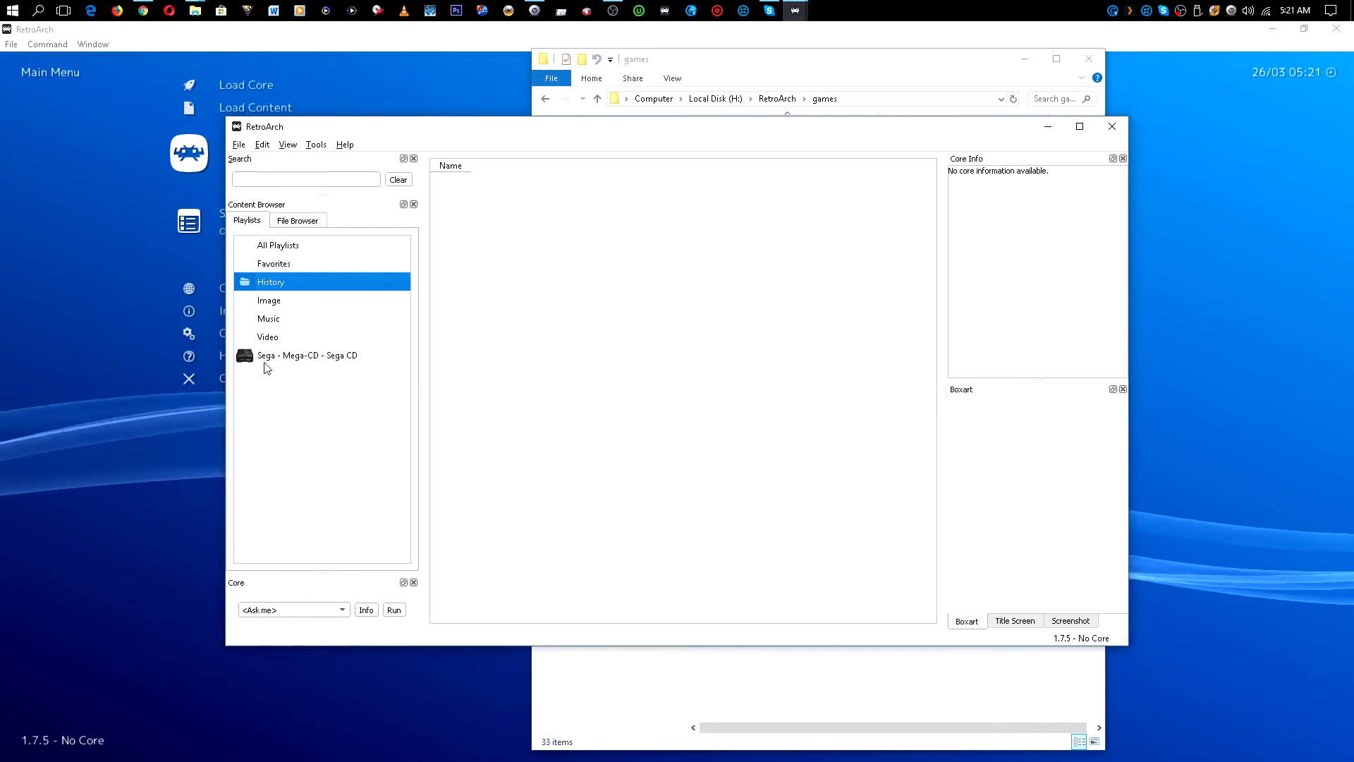
left_click(299, 359)
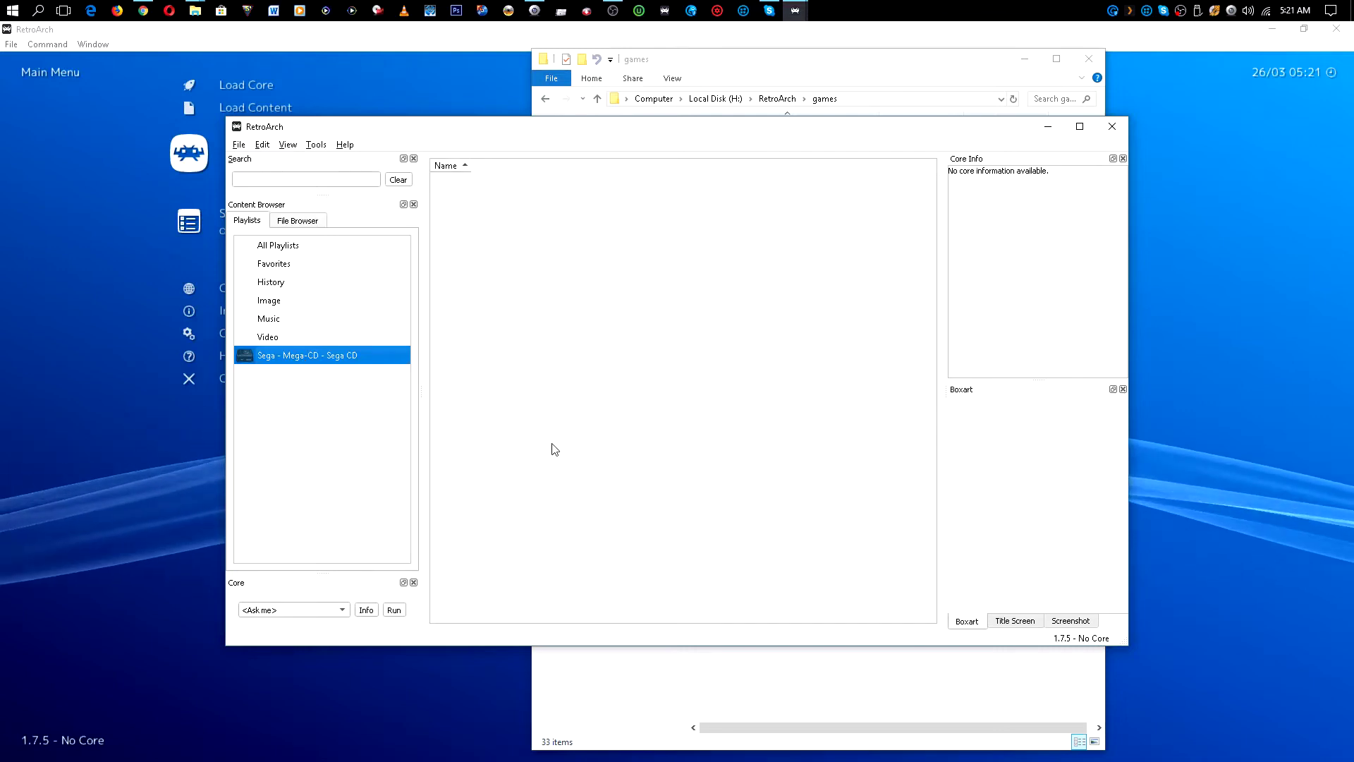
- Add the folder H:\RetroArch\games\Sega - Mega-CD - Sega CD as the playlist's game source
right_click(588, 296)
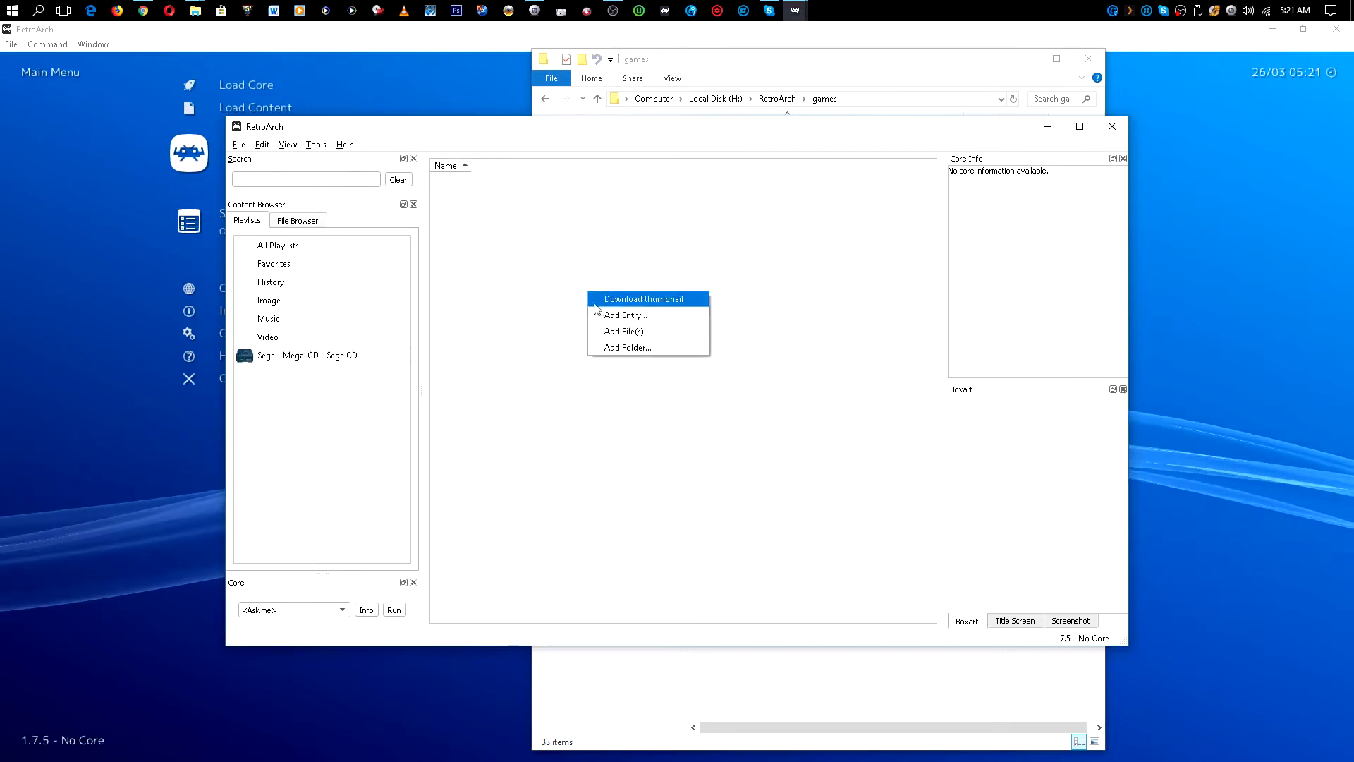
left_click(601, 346)
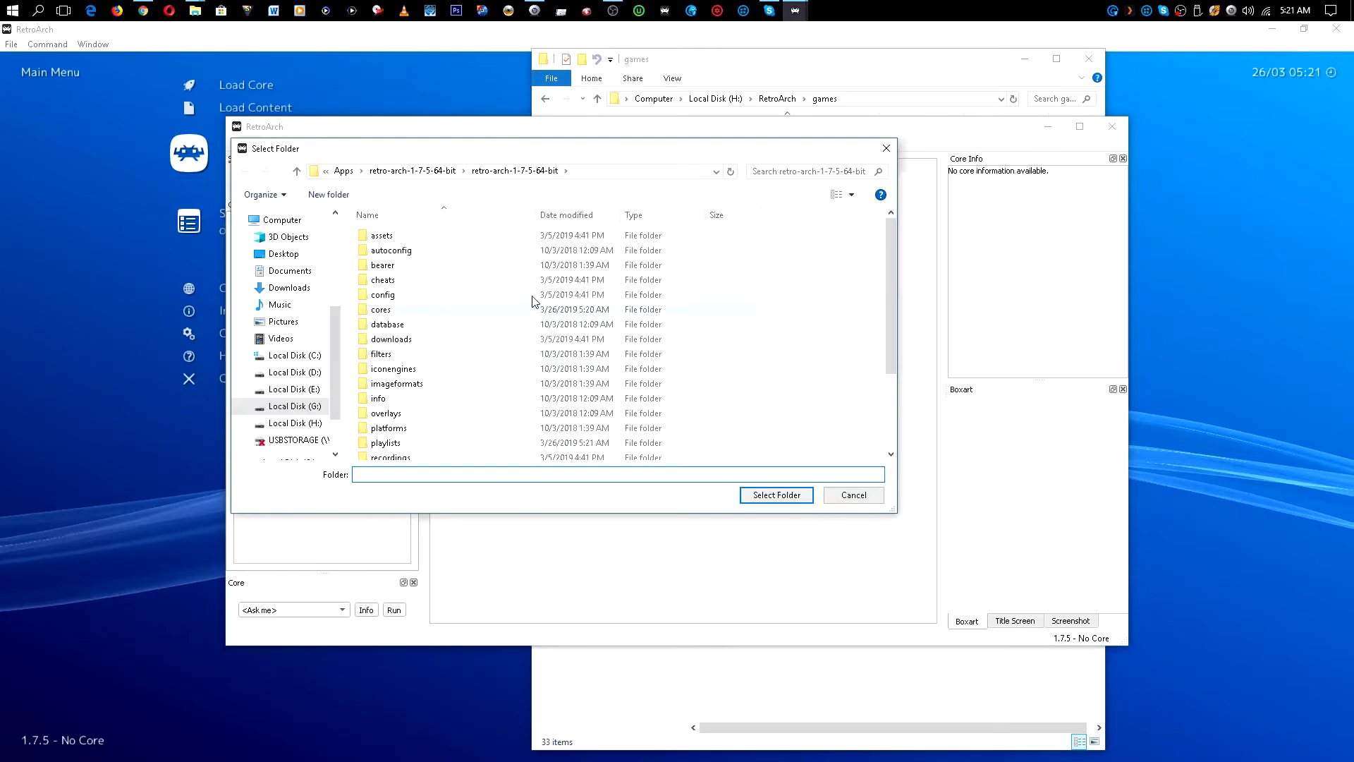
left_click(295, 423)
double_click(388, 280)
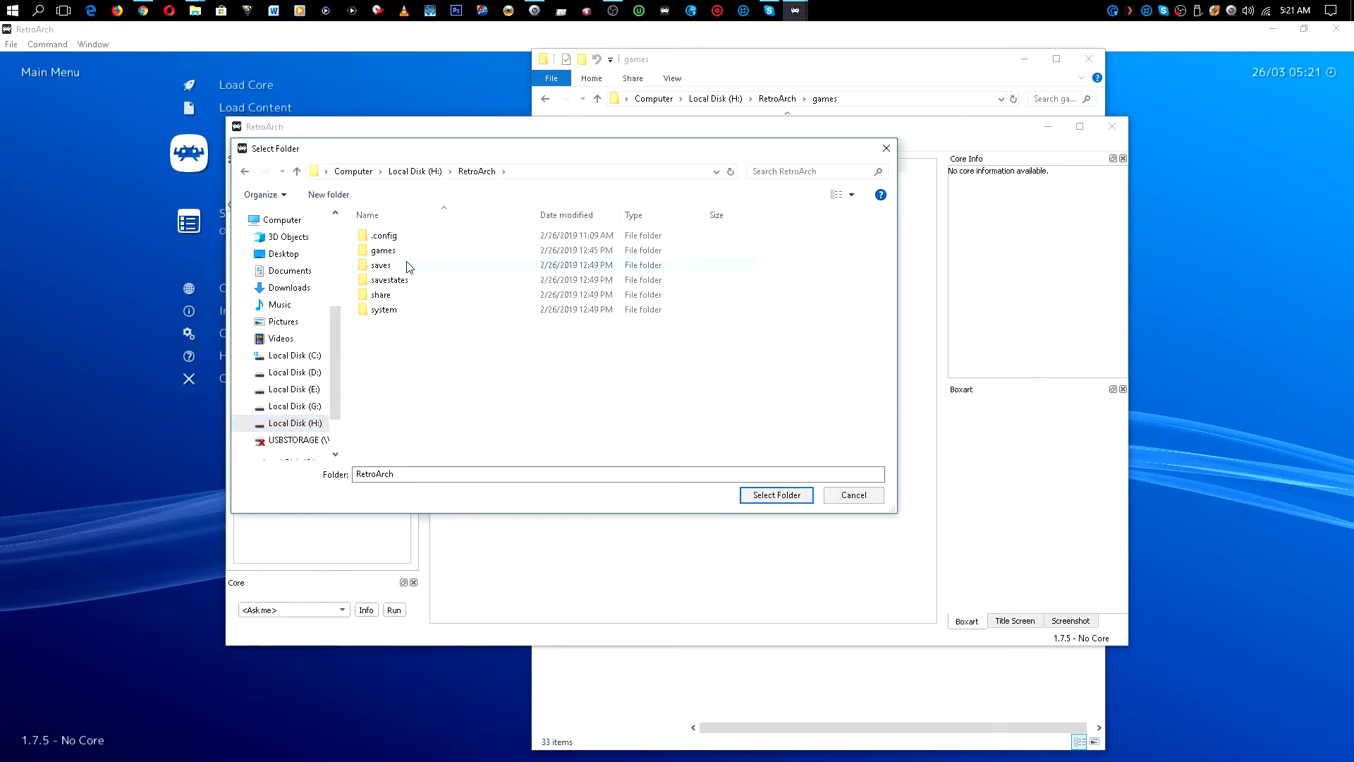
double_click(407, 254)
scroll(453, 366, "down", 6)
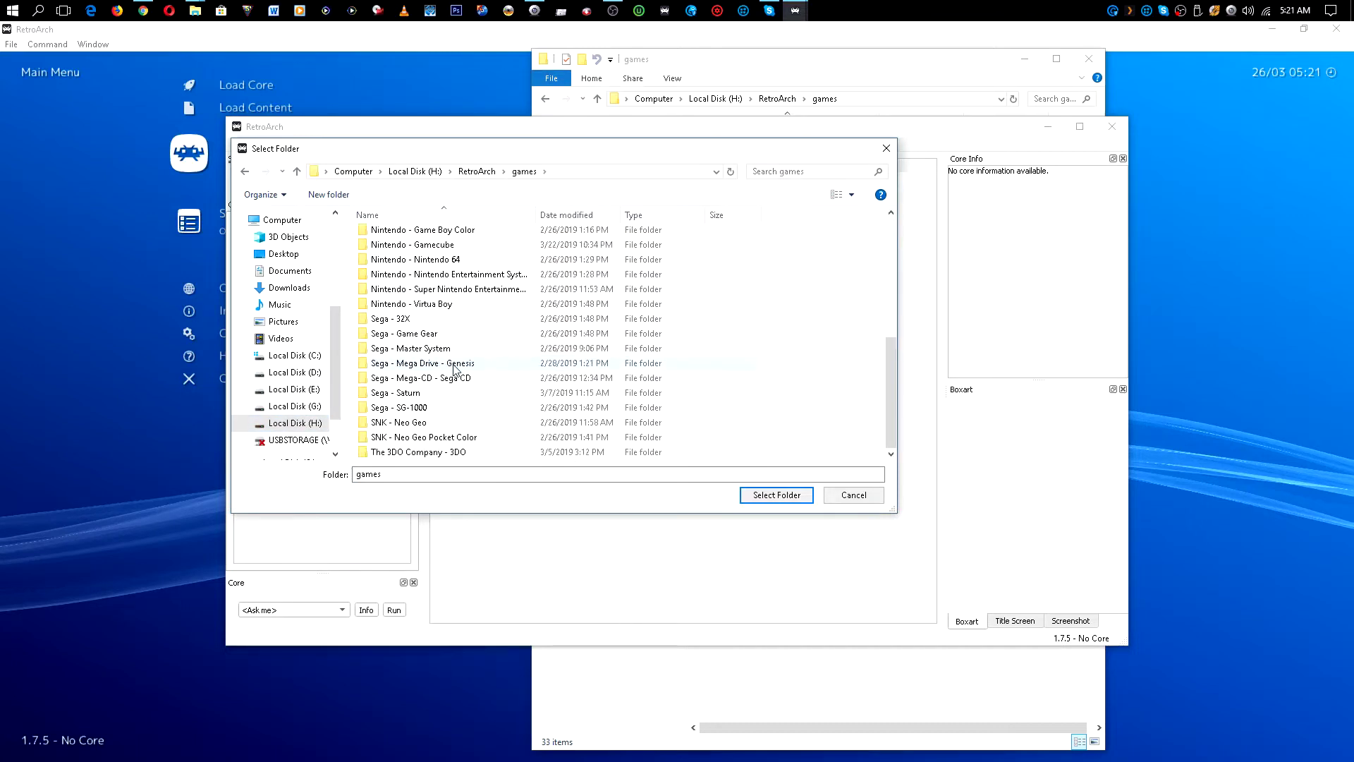
left_click(449, 382)
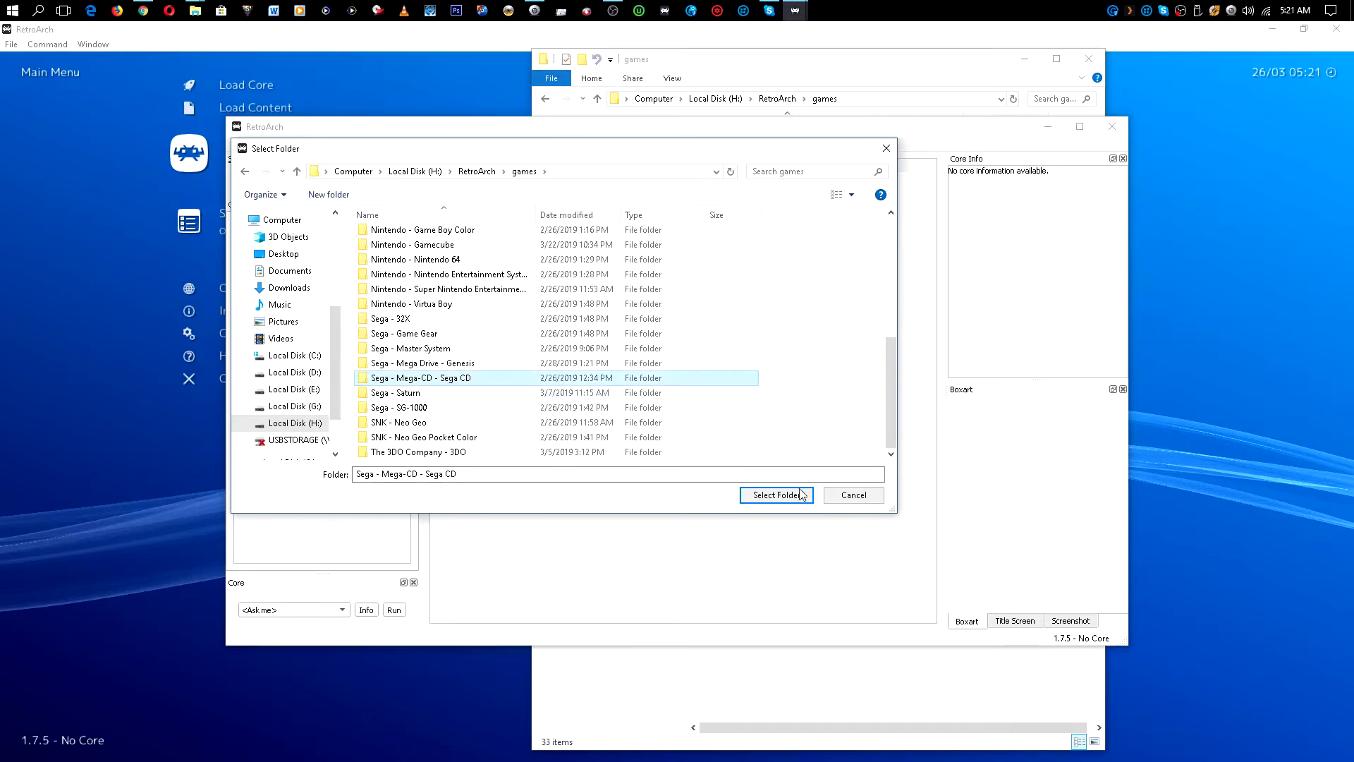
left_click(776, 495)
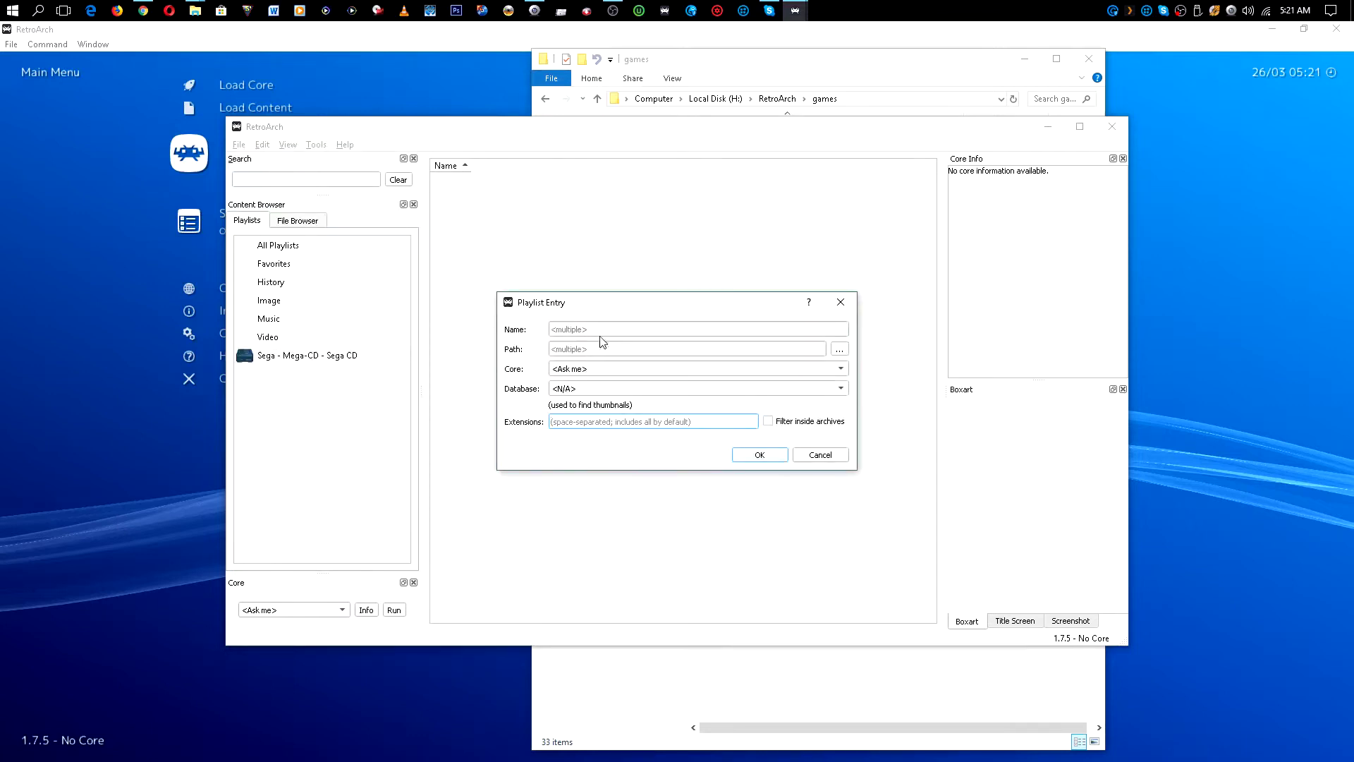
- Choose the Sega - Mega-CD - Sega CD database and check the folder's file types in Explorer
left_click(559, 392)
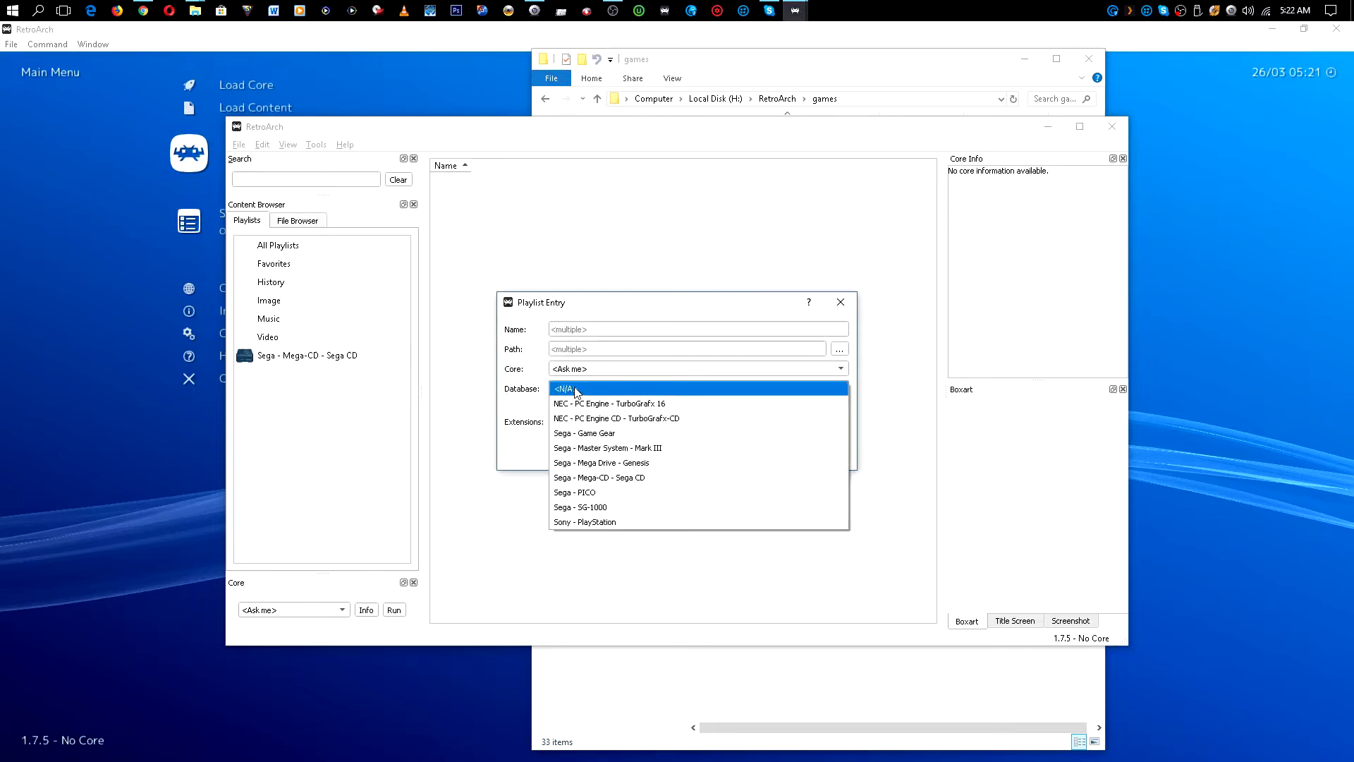
left_click(583, 478)
left_click(787, 717)
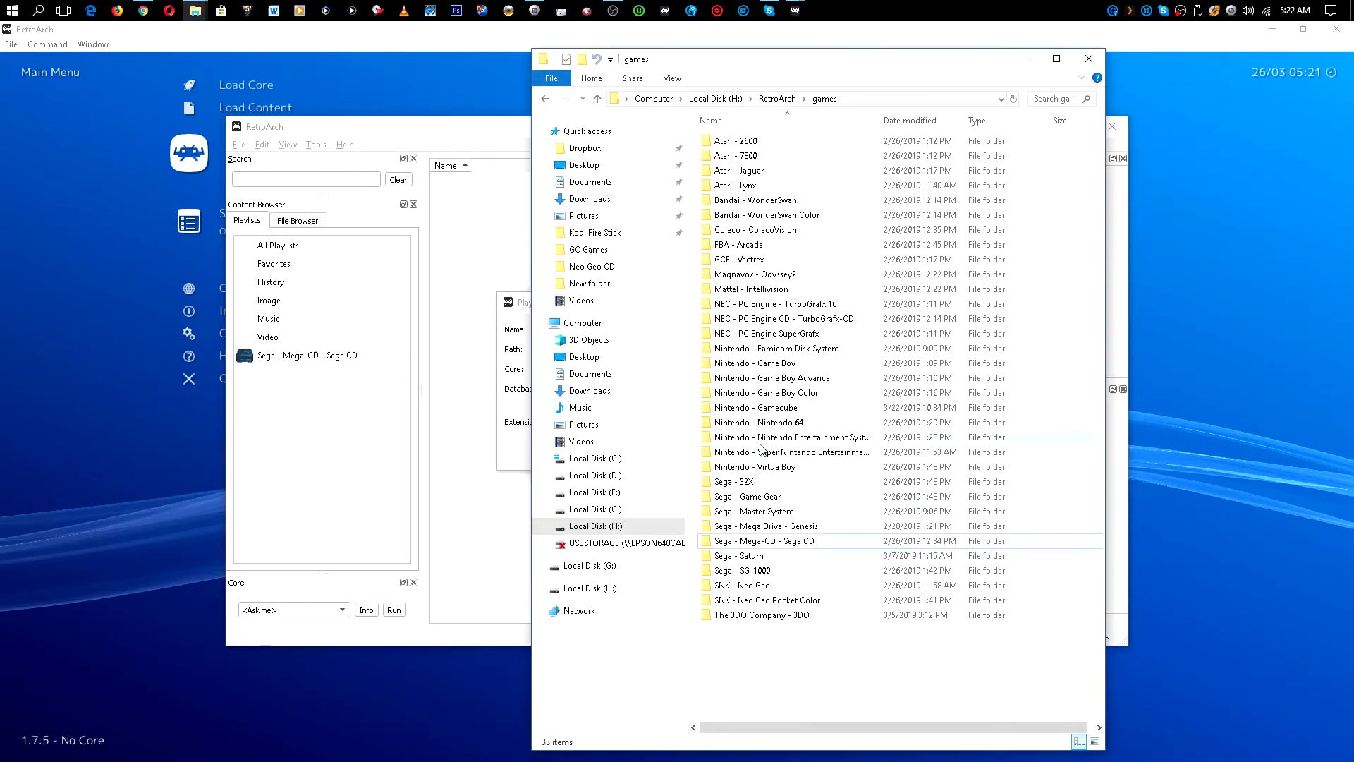
double_click(760, 540)
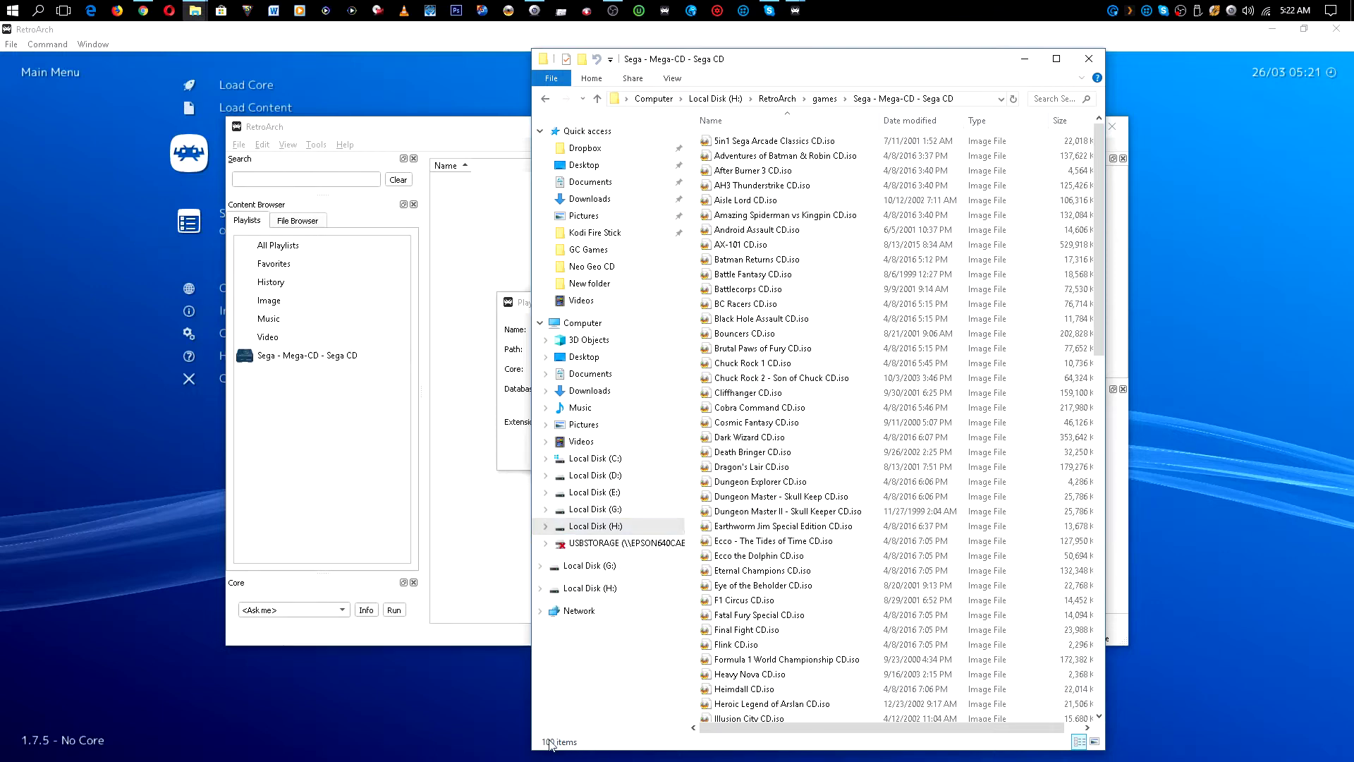
- Limit the extensions to .iso and scan the games into the playlist
left_click(518, 456)
left_click(591, 423)
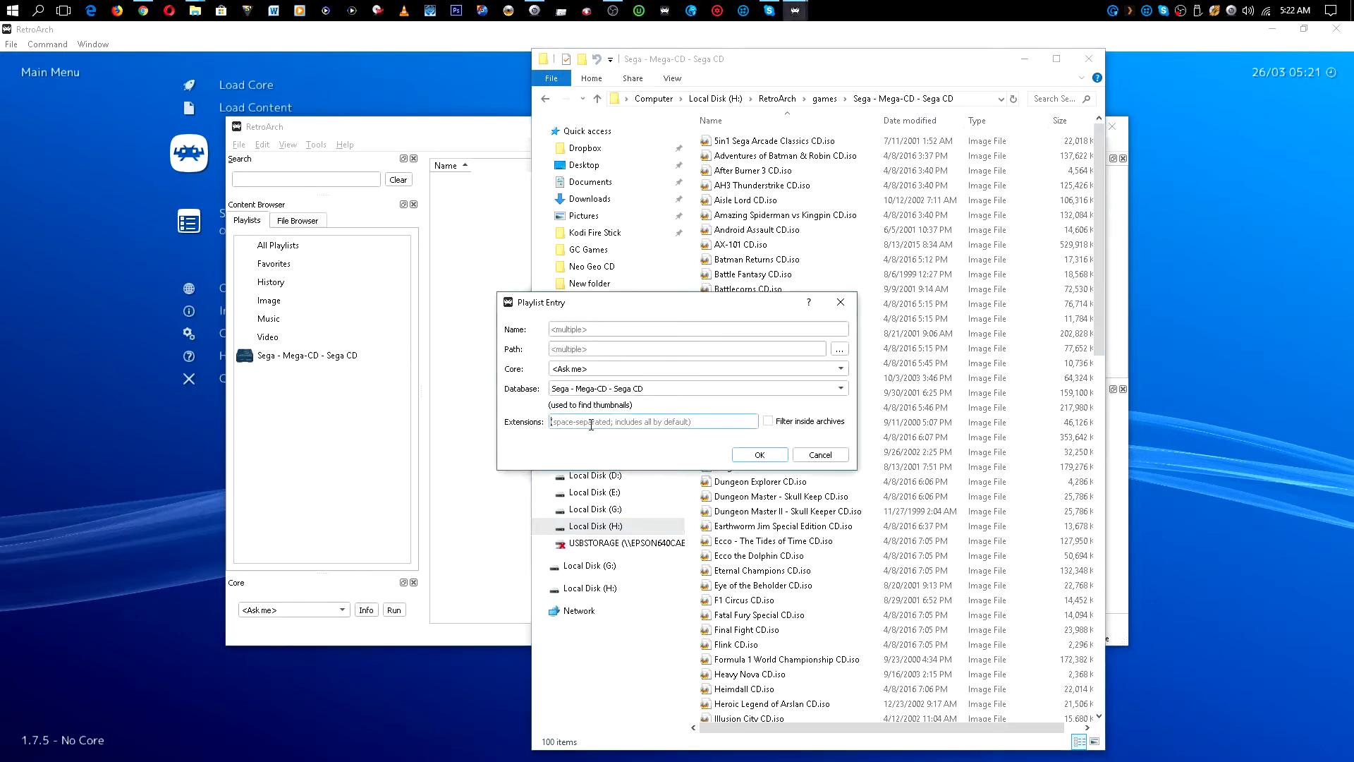
type(".iso")
left_click(769, 460)
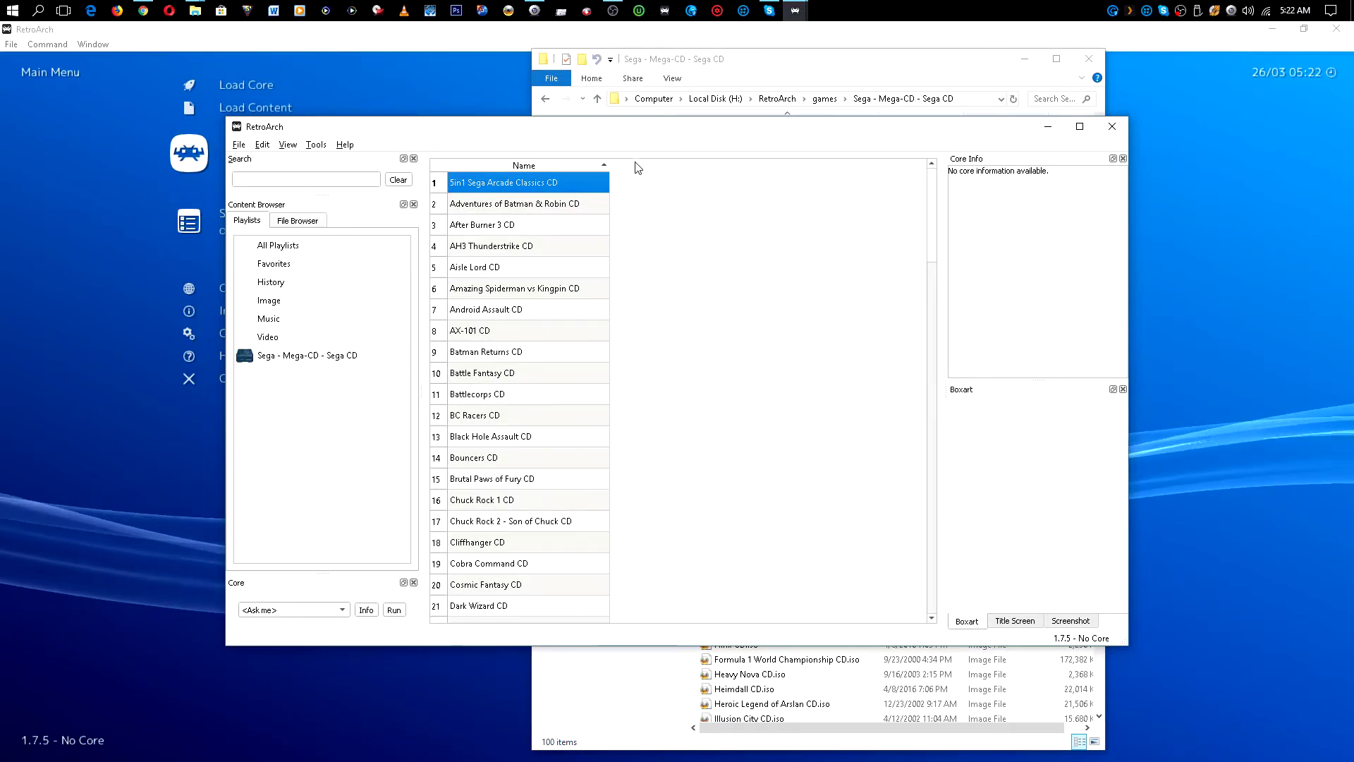
- Scroll the Sega CD playlist to entry 100, then show the games folder in Explorer
left_click_drag(931, 230, 815, 590)
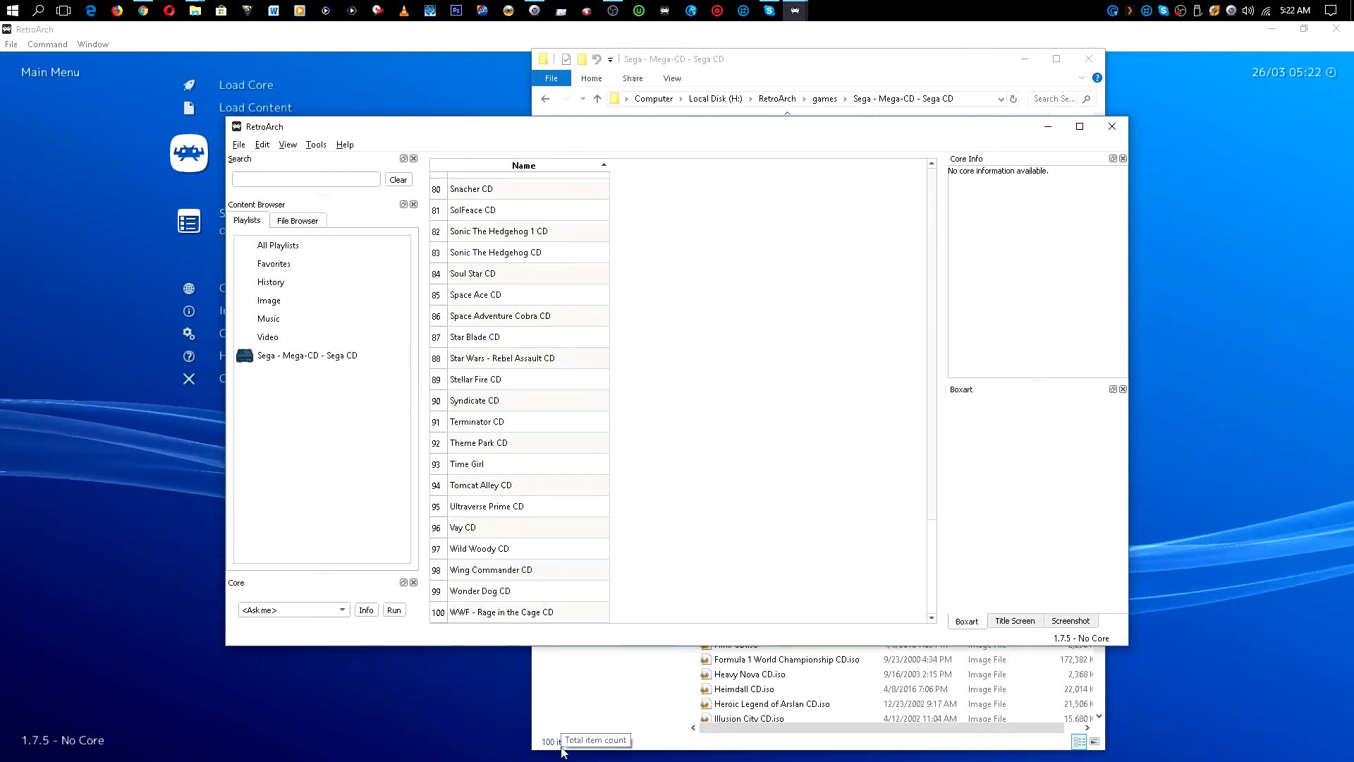
left_click(637, 721)
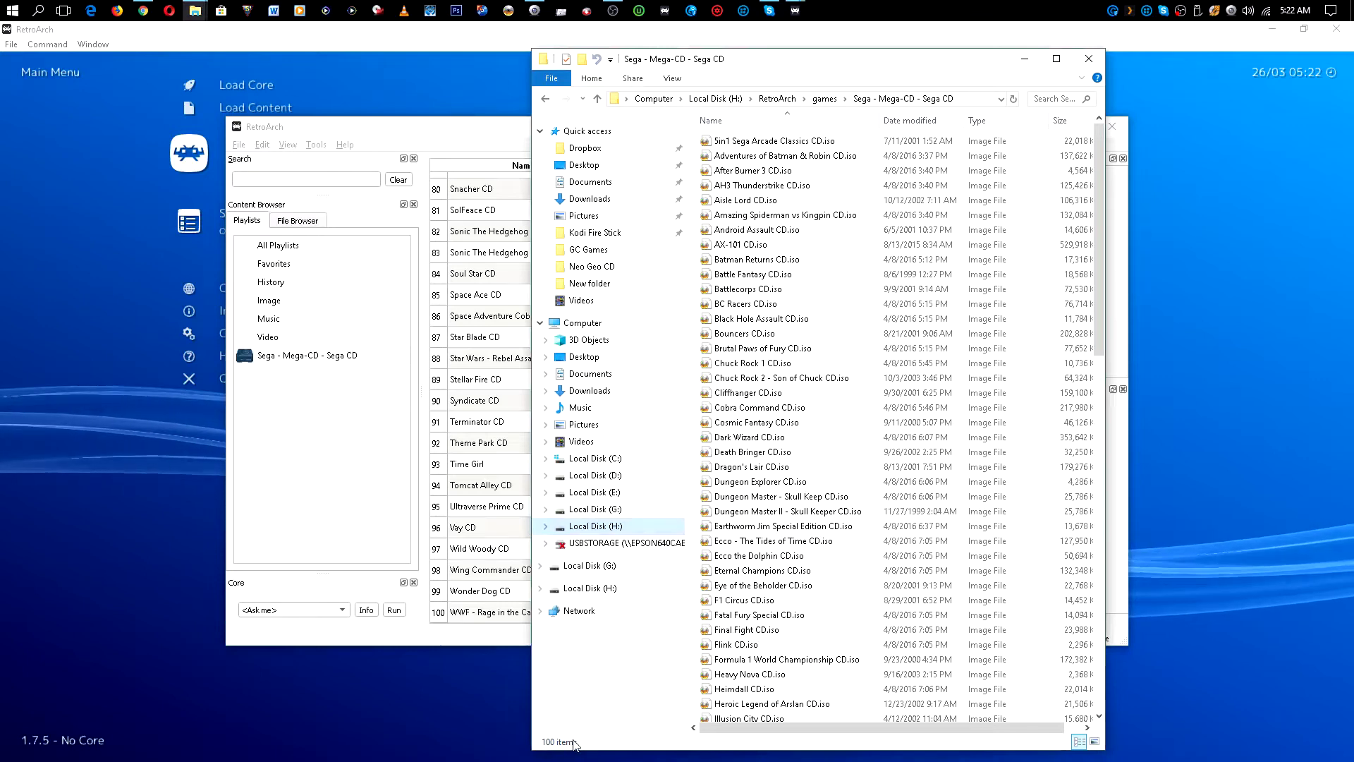
left_click(826, 99)
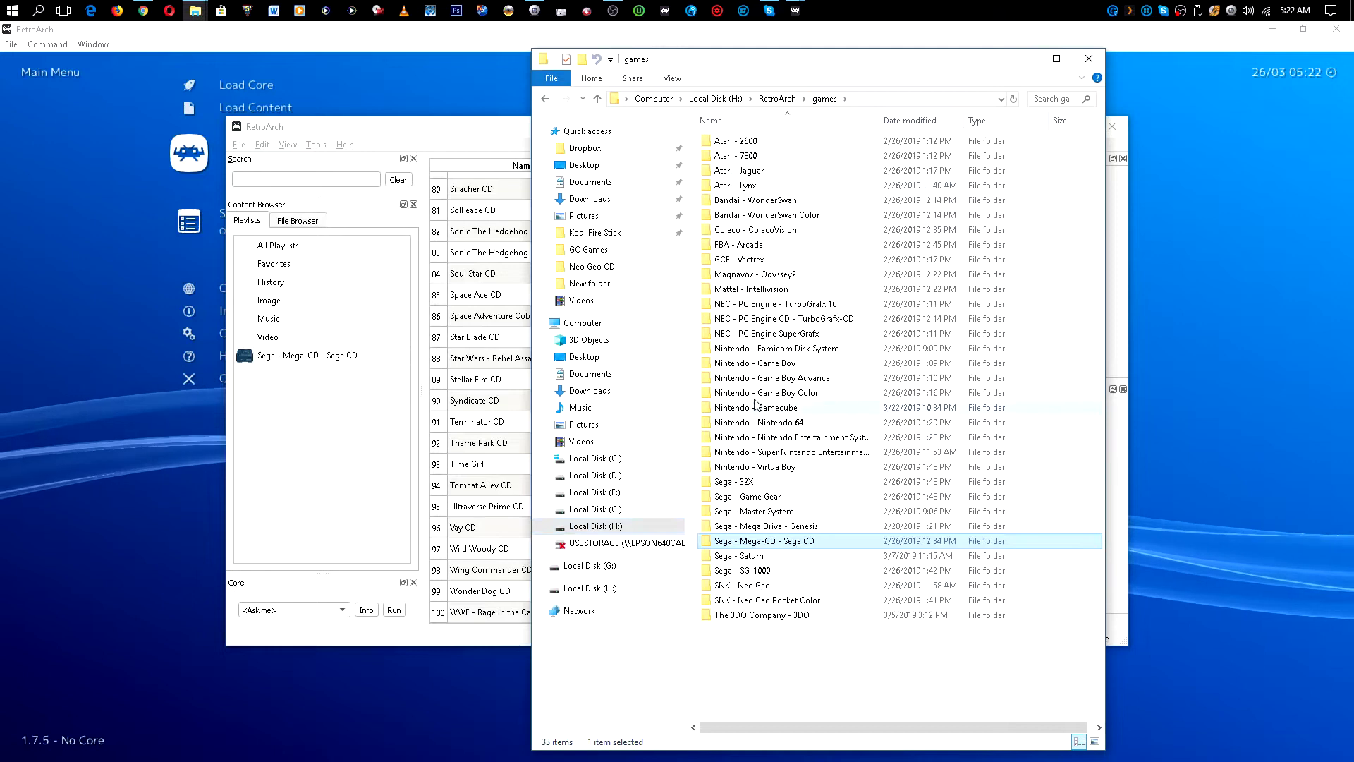
- Copy the 'NEC - PC Engine CD - TurboGrafx-CD' folder name in Explorer
left_click(770, 320)
right_click(771, 324)
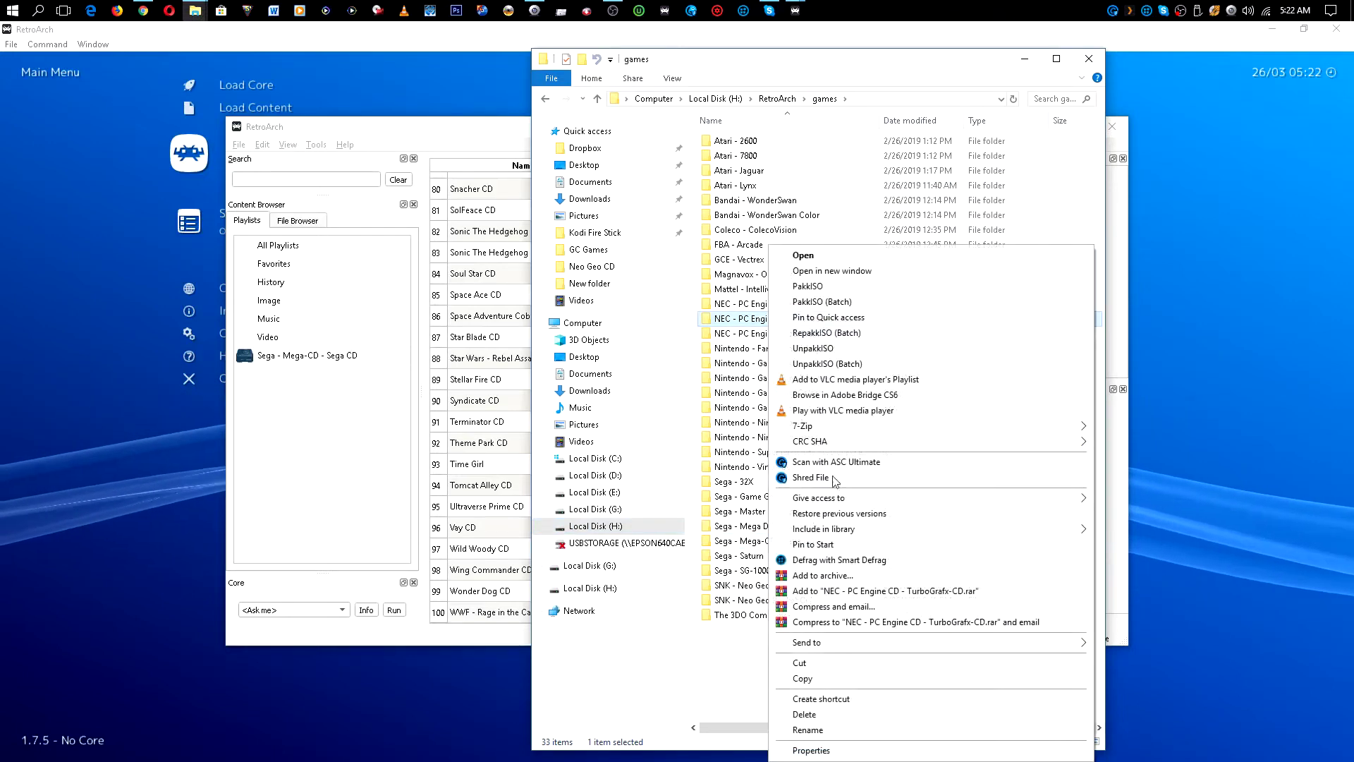
left_click(796, 731)
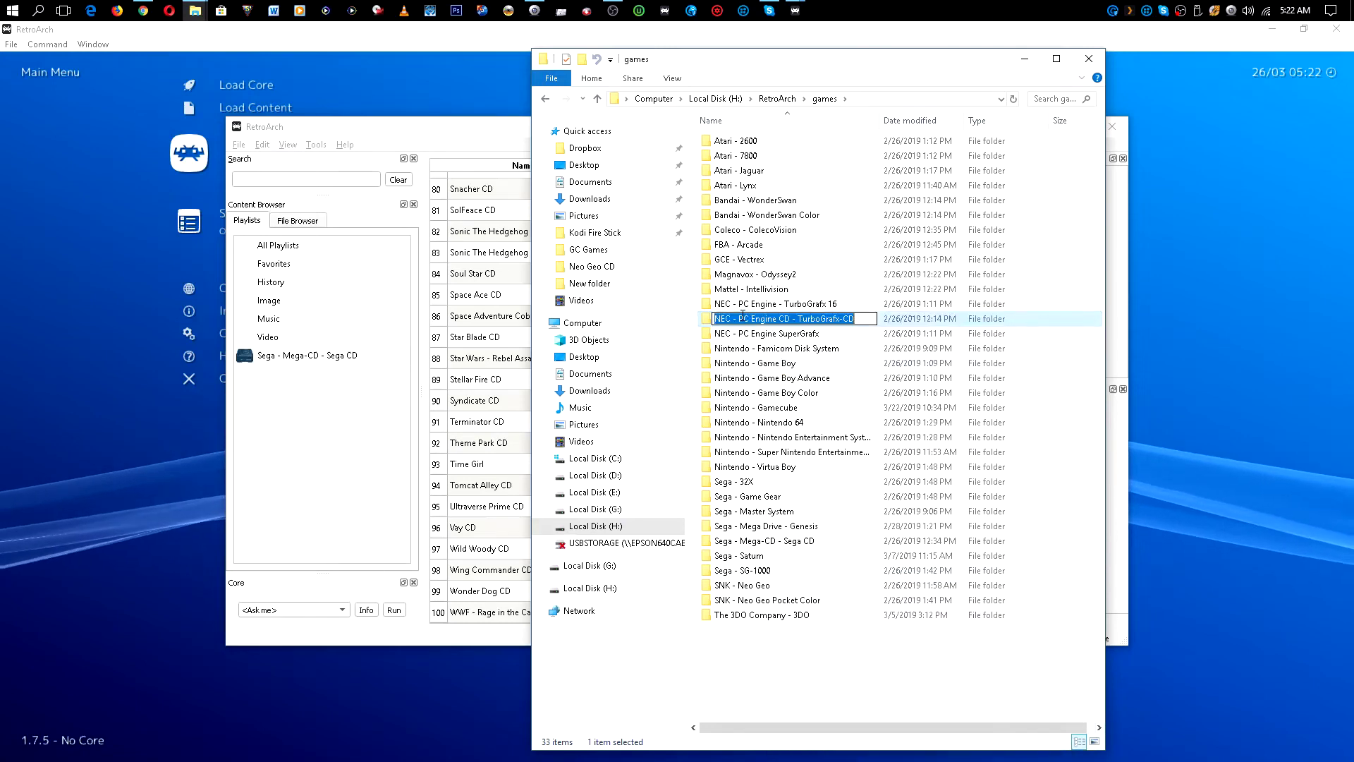
right_click(740, 315)
left_click(759, 363)
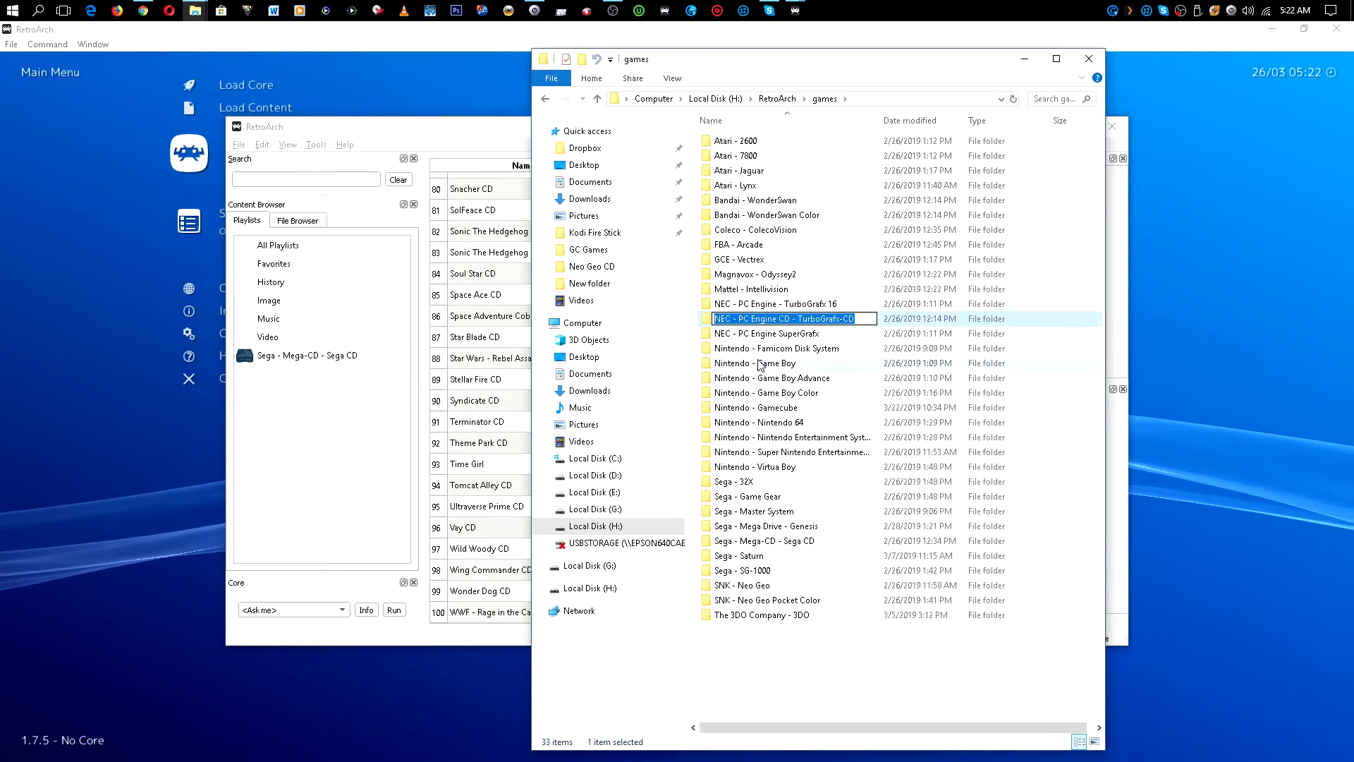
- Create a RetroArch playlist named 'NEC - PC Engine CD - TurboGrafx-CD' using the pasted name
left_click(296, 407)
right_click(274, 399)
left_click(284, 405)
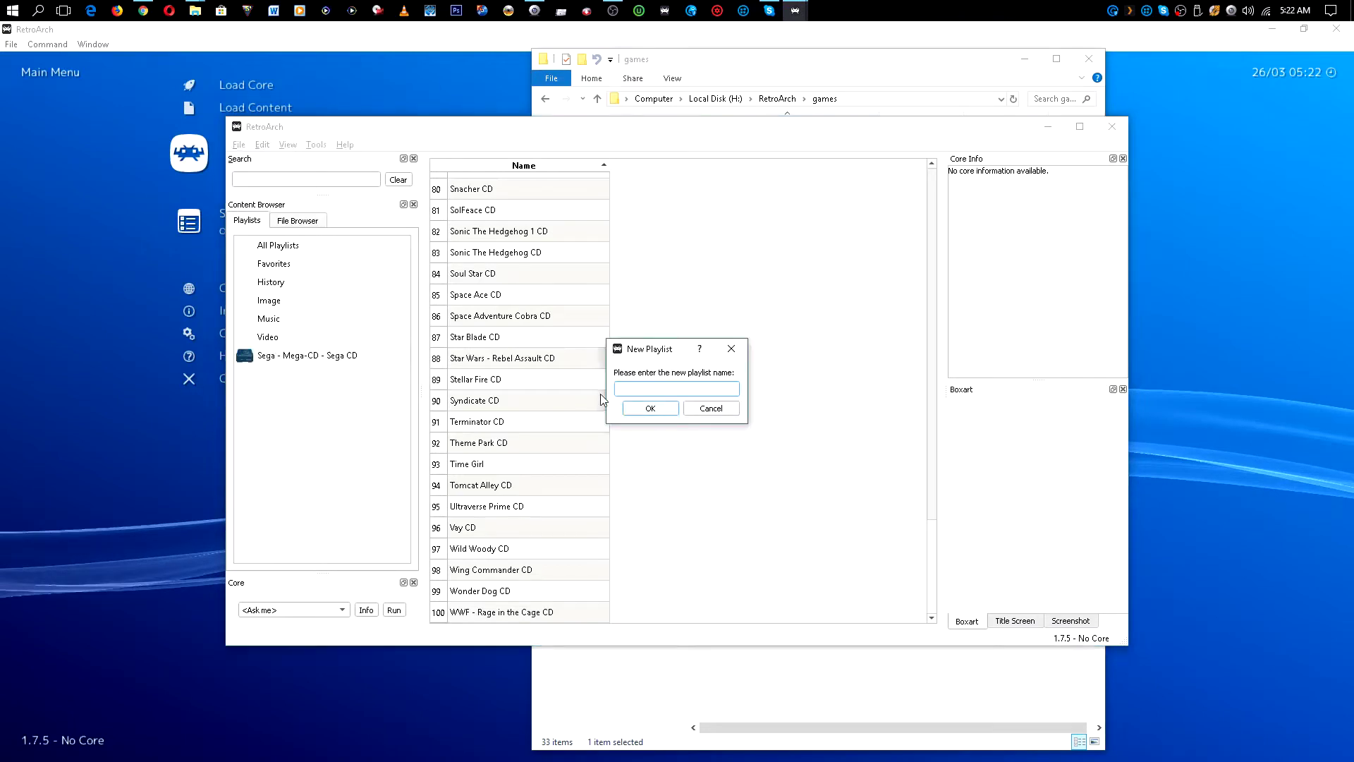
right_click(655, 392)
left_click(677, 465)
left_click(652, 412)
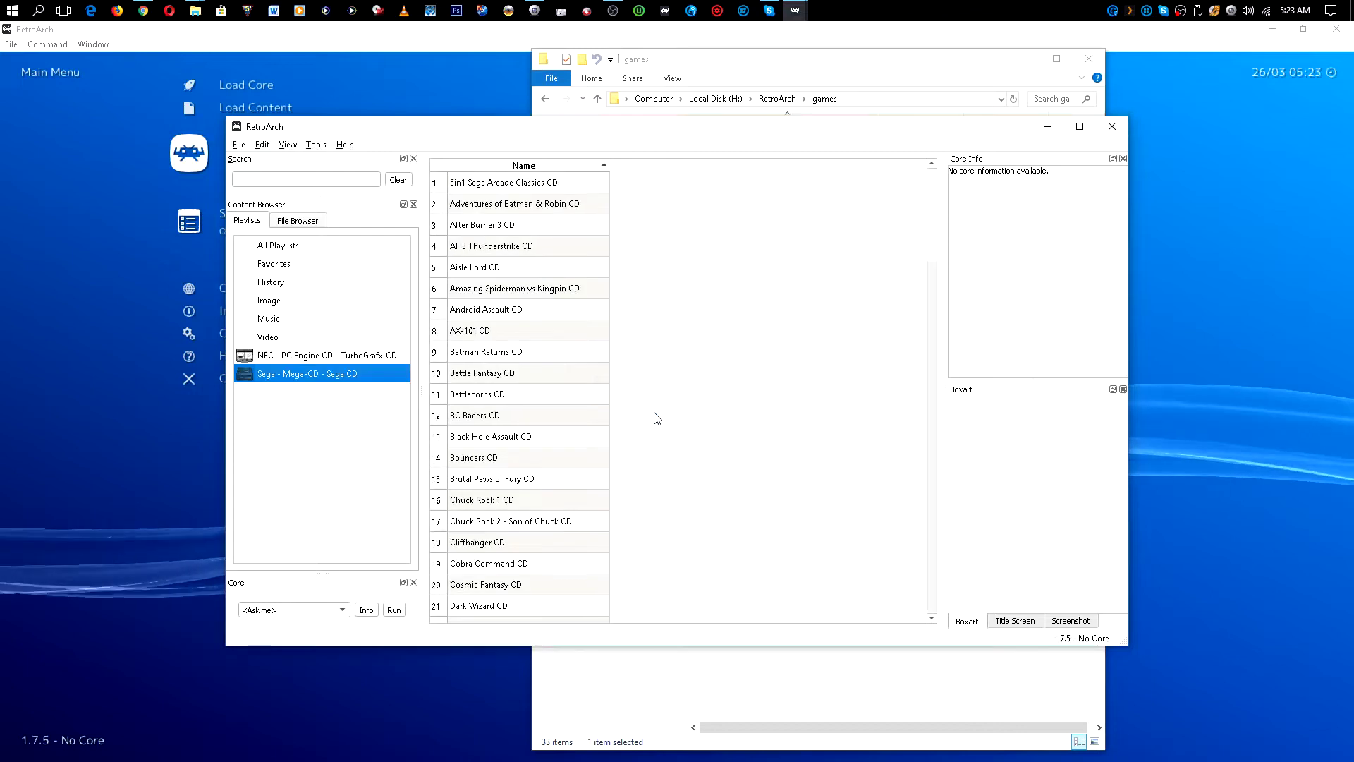
- Open the NEC CD playlist and add the NEC - PC Engine CD - TurboGrafx-CD games folder
left_click(246, 356)
right_click(549, 281)
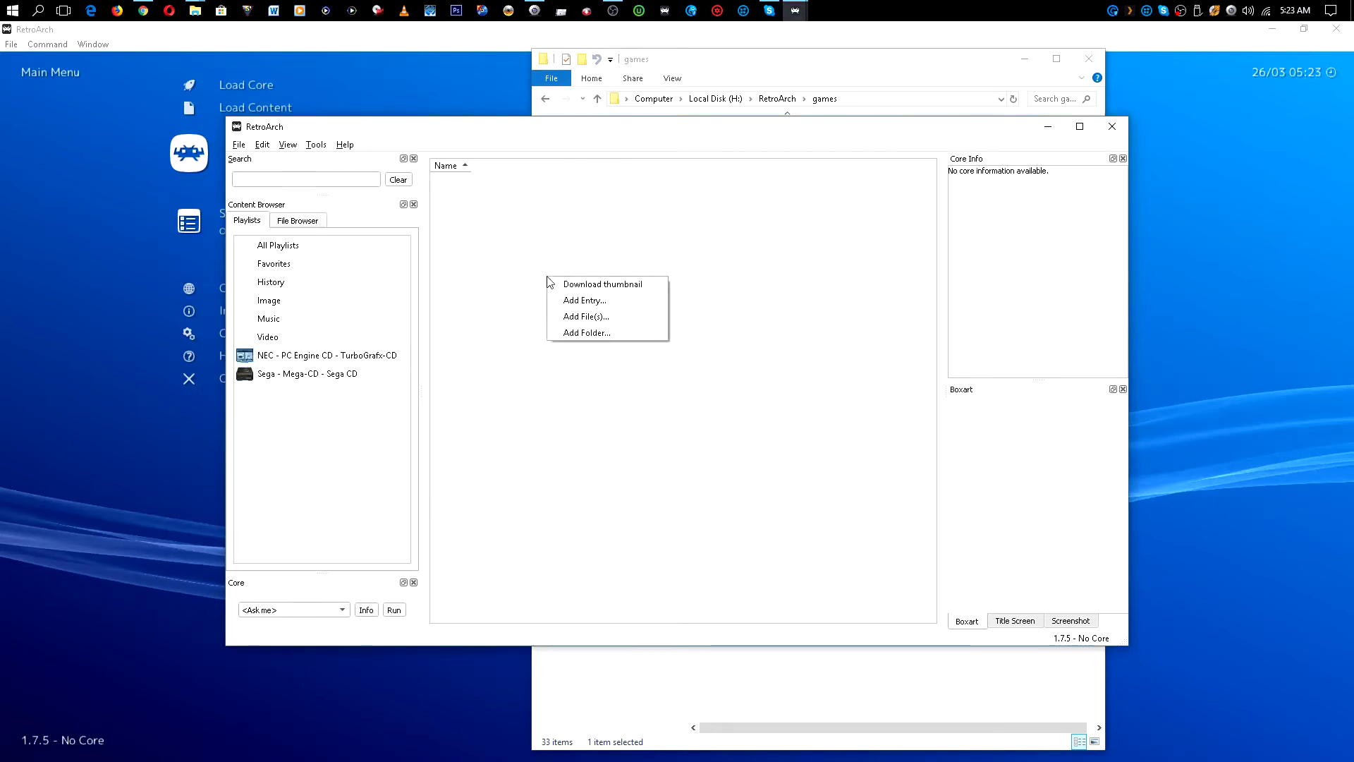
left_click(587, 332)
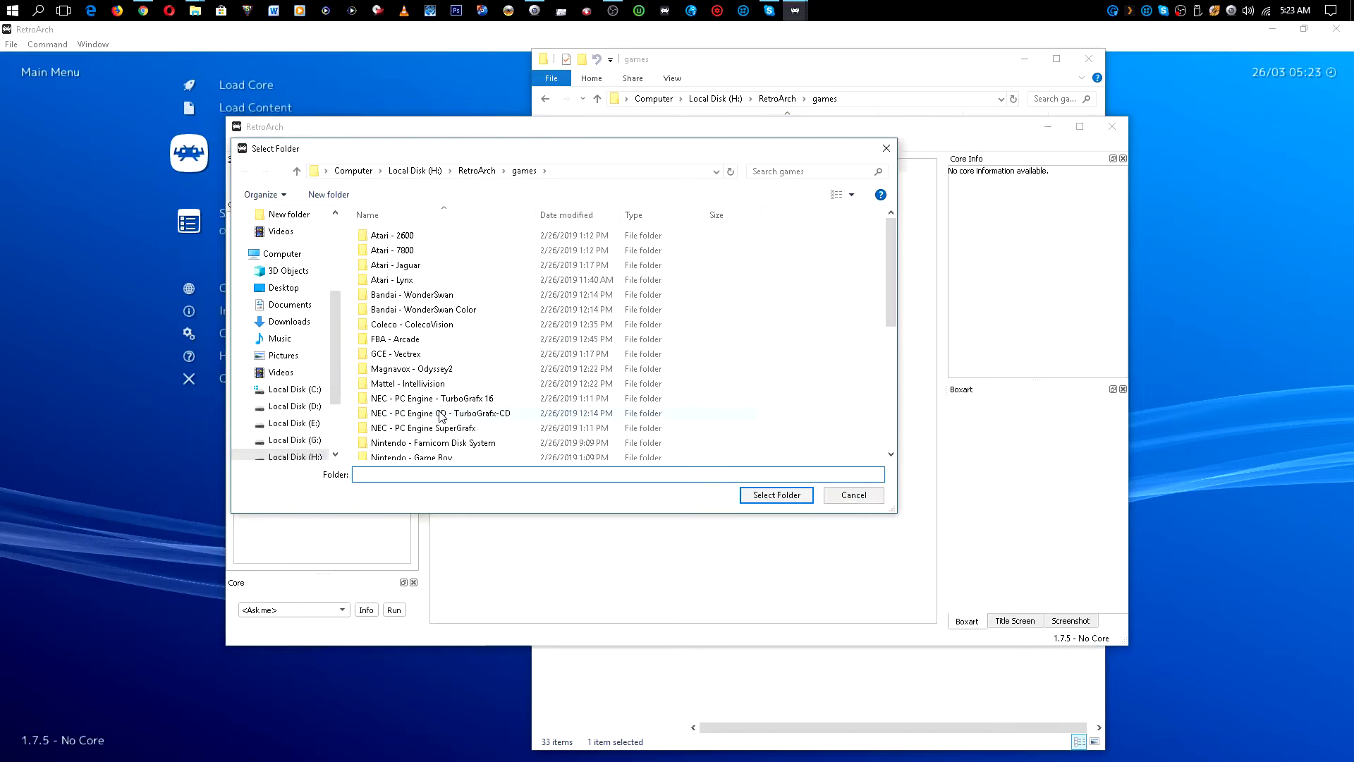
left_click(472, 413)
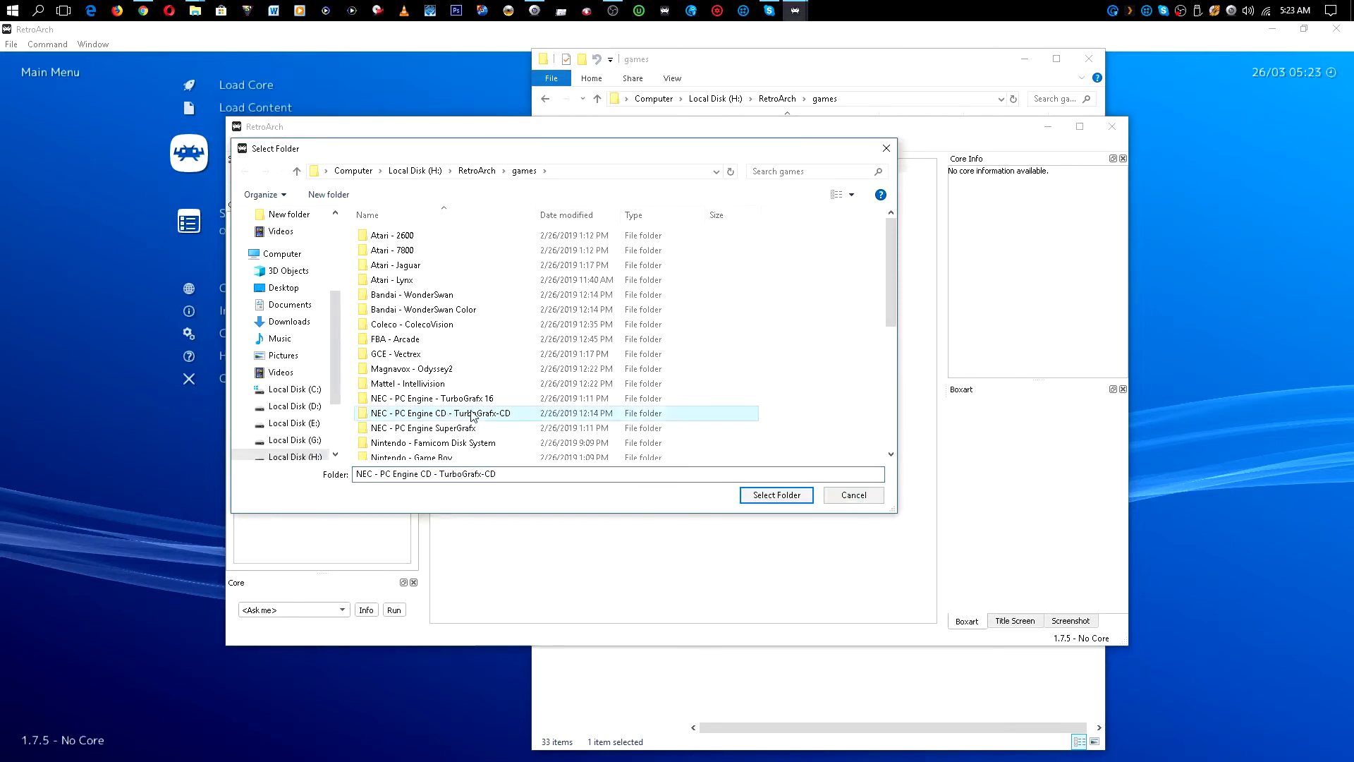
left_click(776, 495)
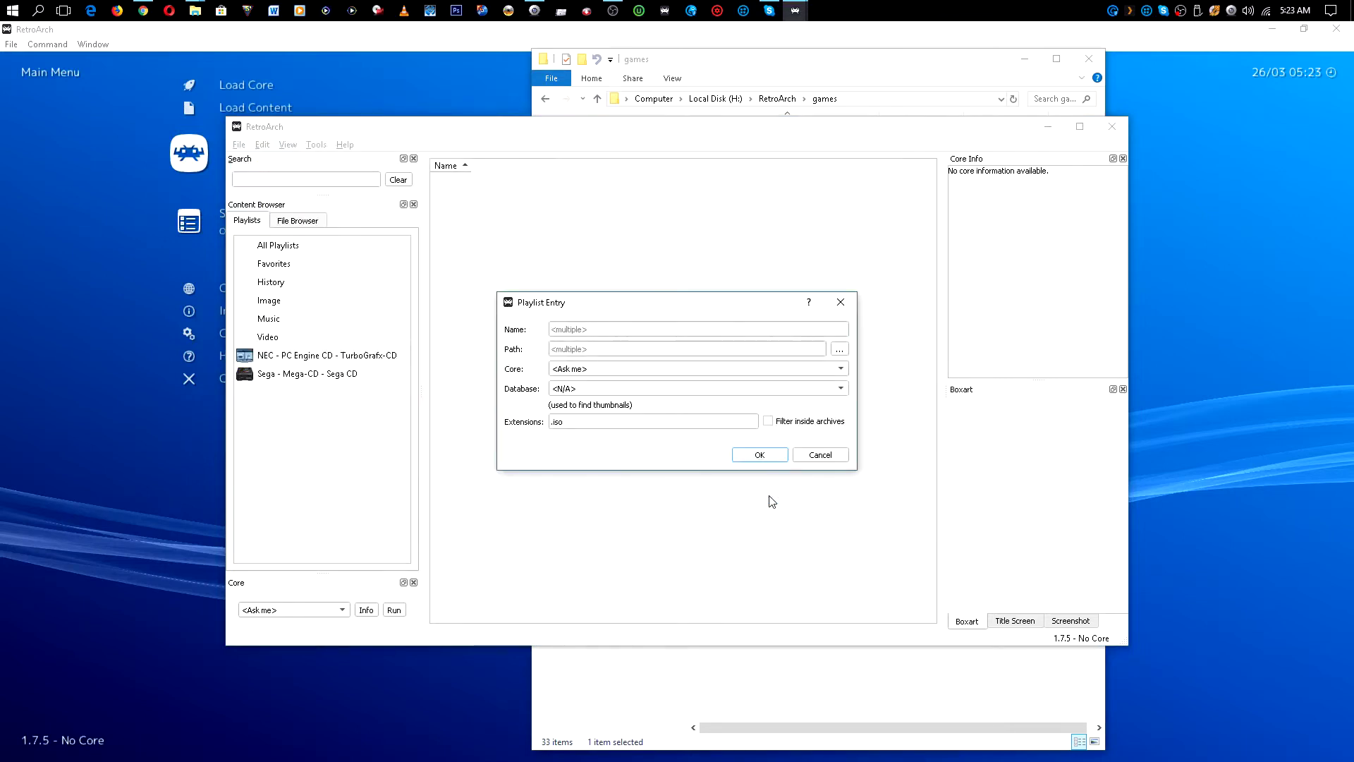
- Pick the NEC - PC Engine CD - TurboGrafx-CD database and check the game folder's file types
left_click(591, 392)
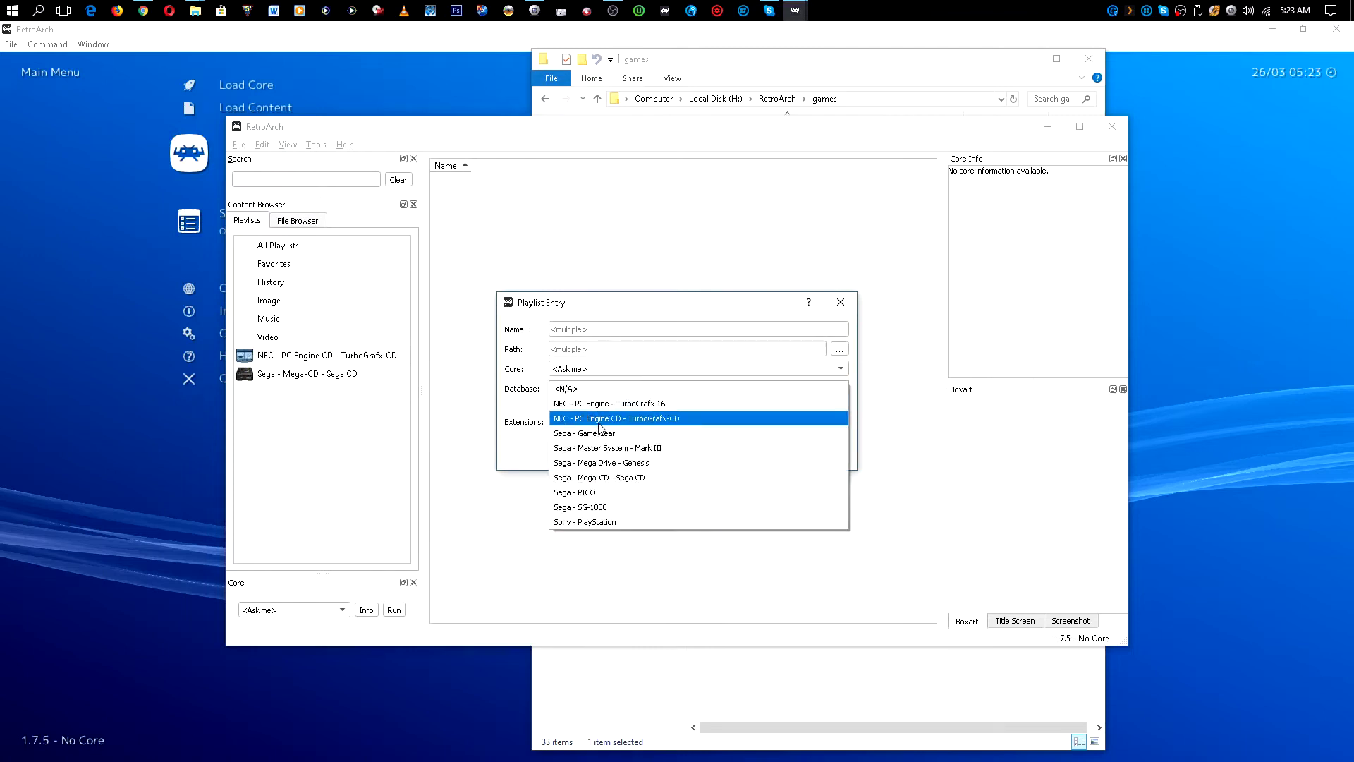
left_click(646, 421)
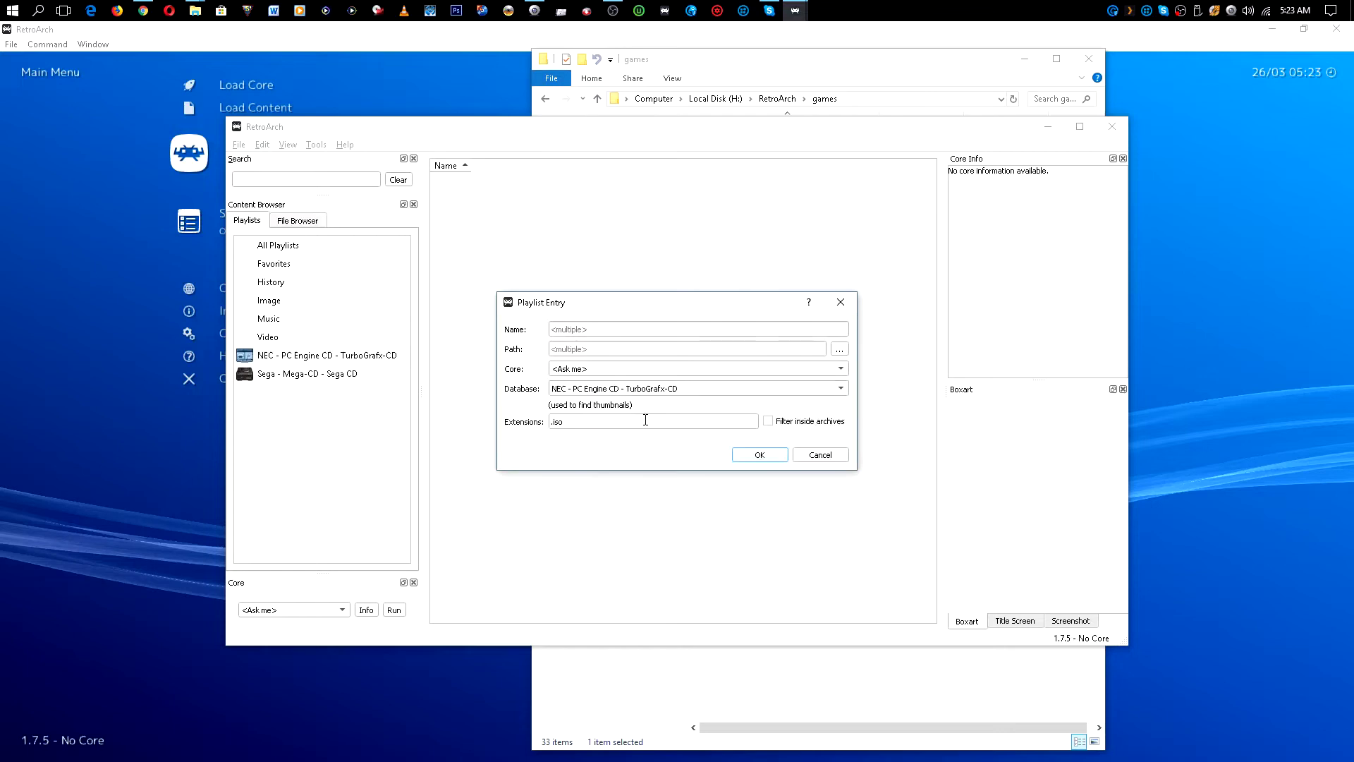
left_click(861, 679)
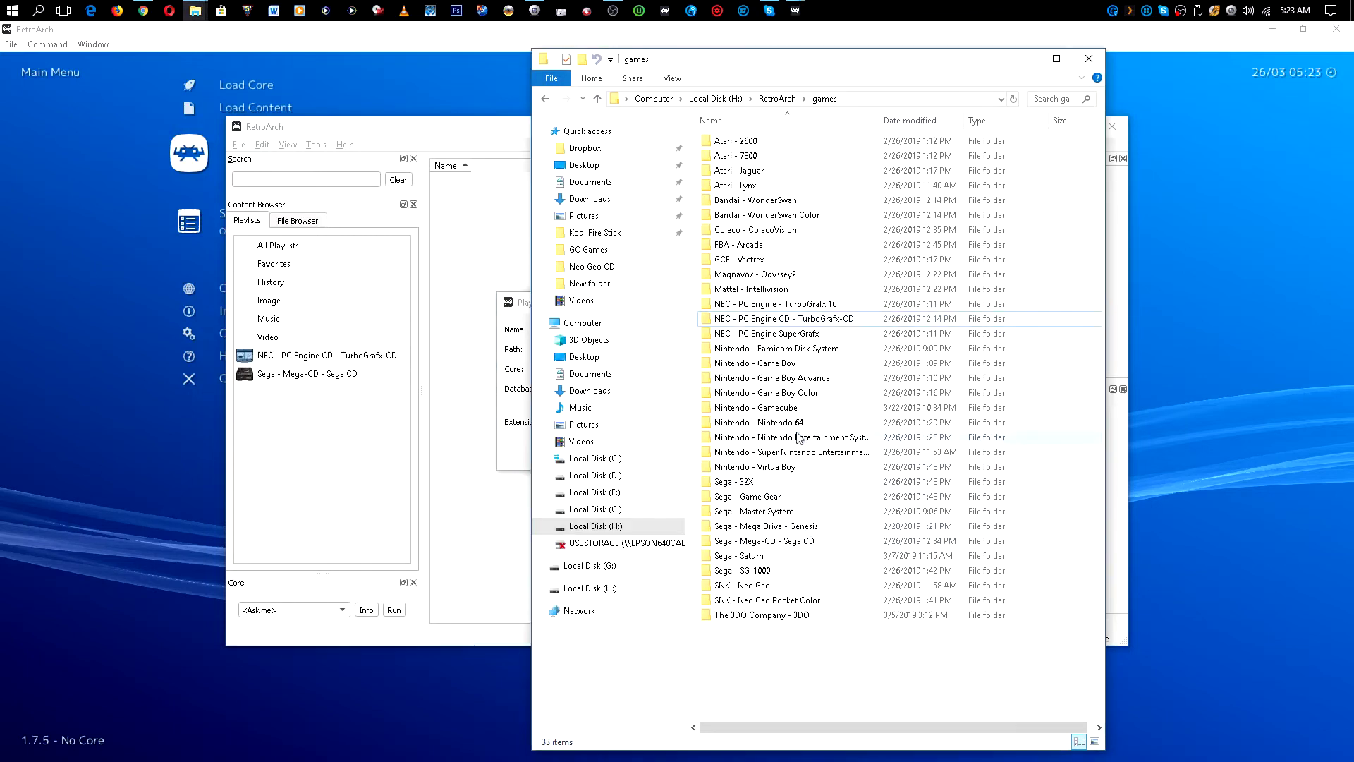
double_click(769, 319)
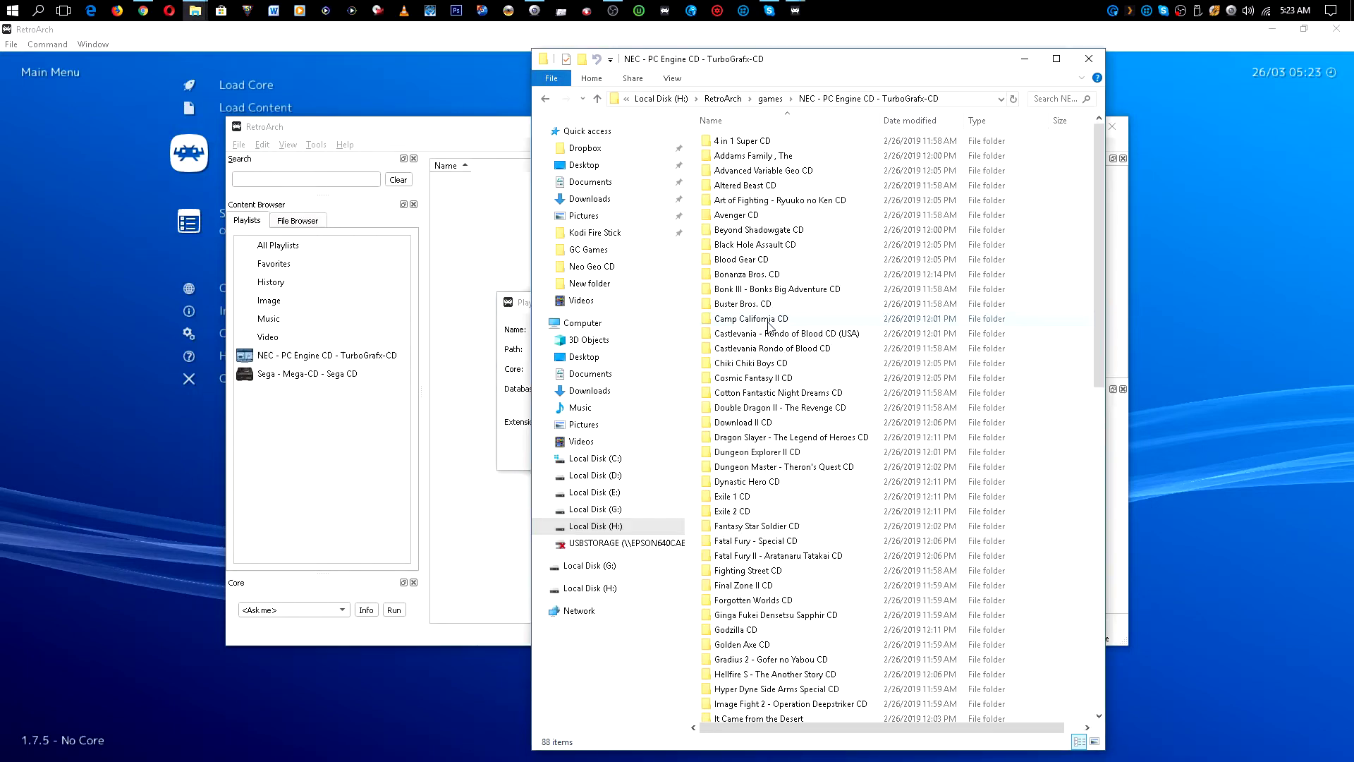
double_click(758, 145)
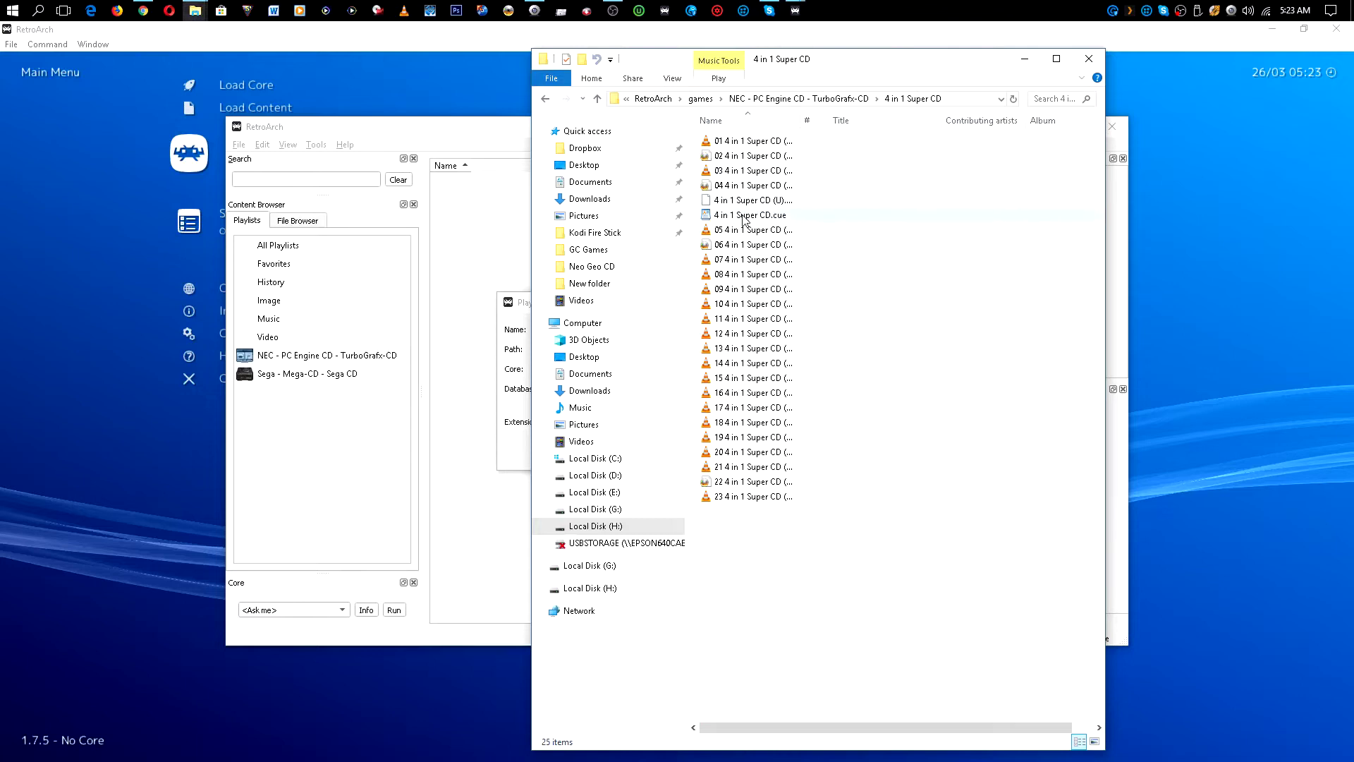
left_click(596, 99)
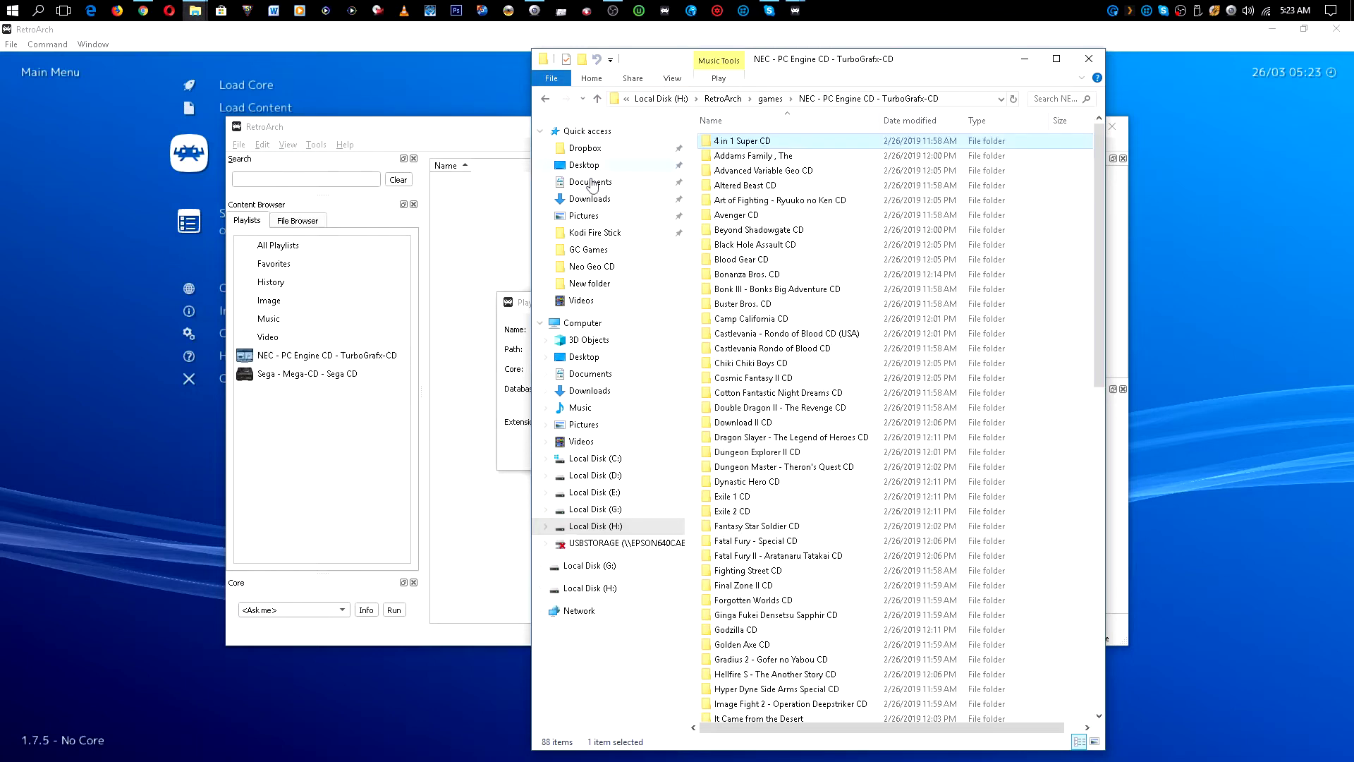
- Replace the .iso extension with .cue .CUE and build the NEC playlist
left_click(523, 454)
left_click_drag(590, 428, 551, 425)
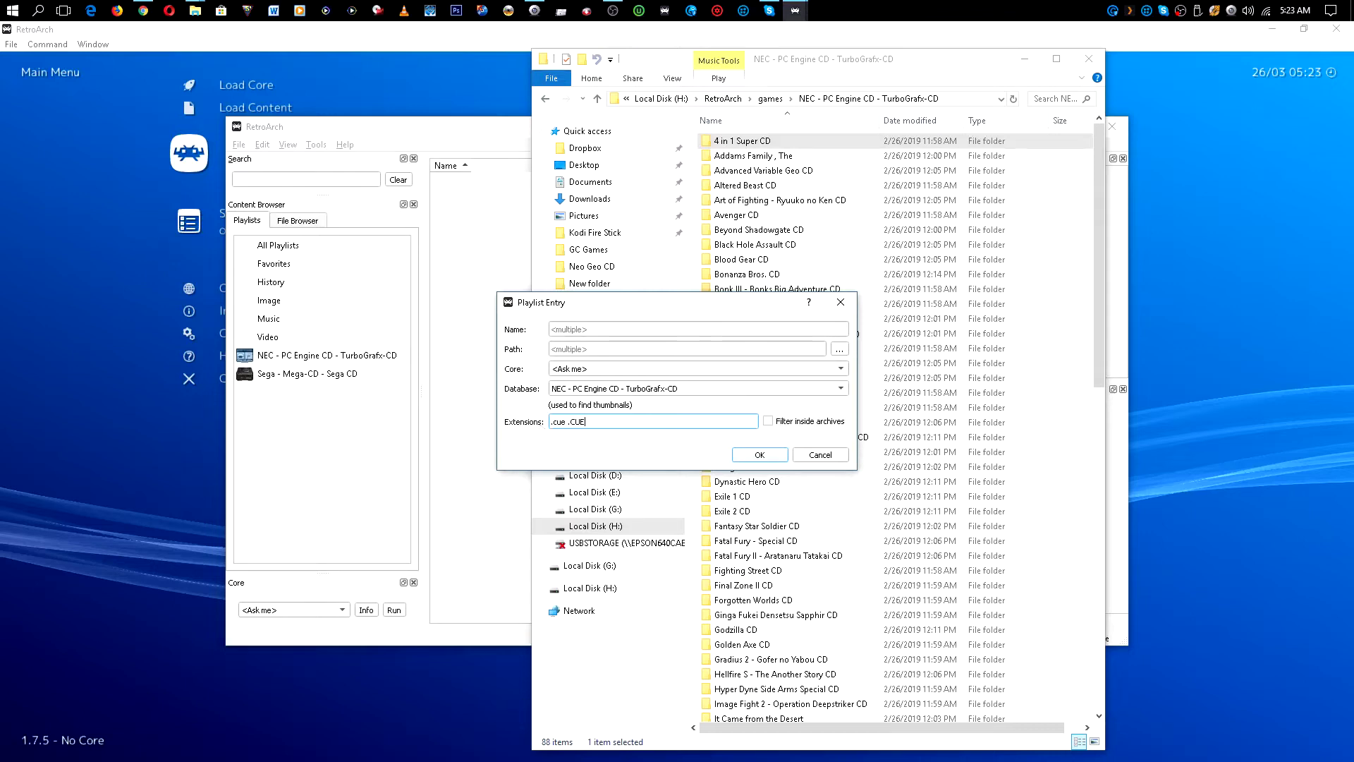
left_click(596, 711)
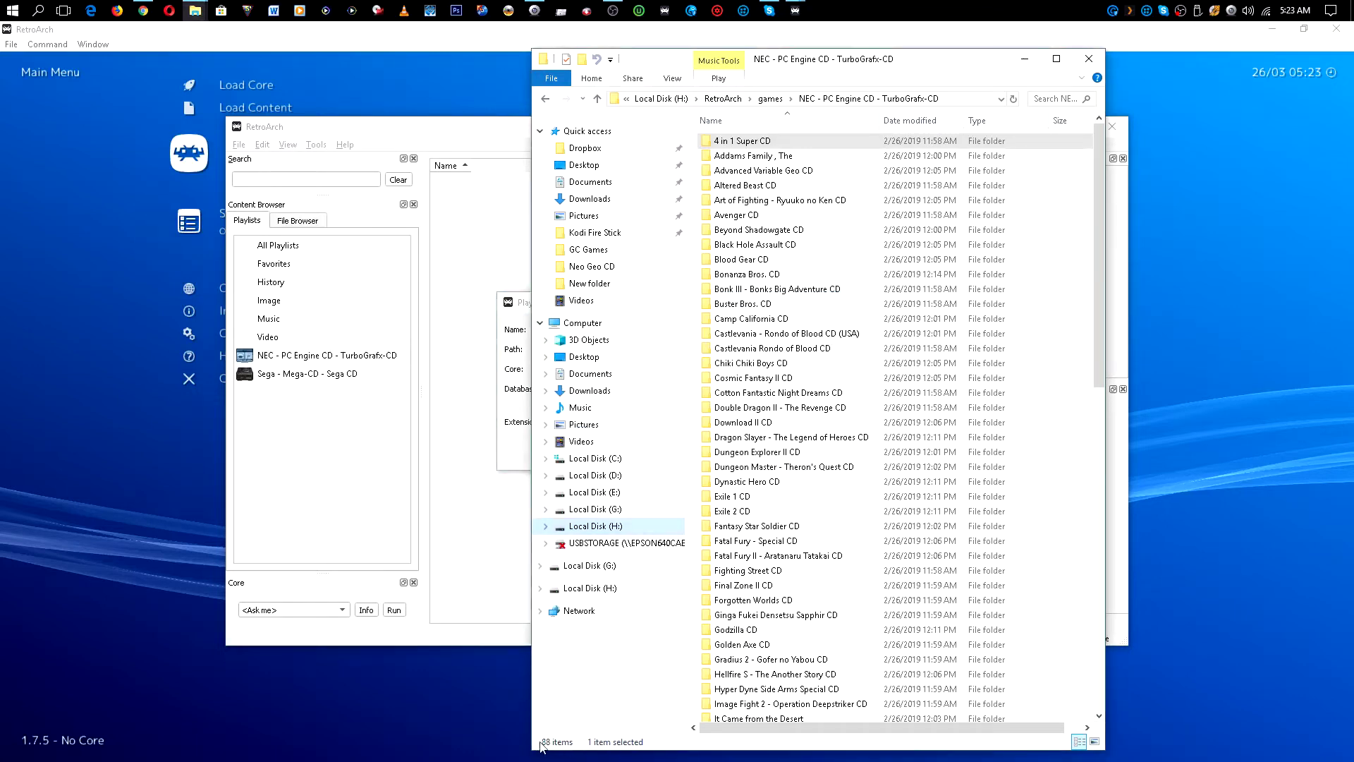
left_click(525, 451)
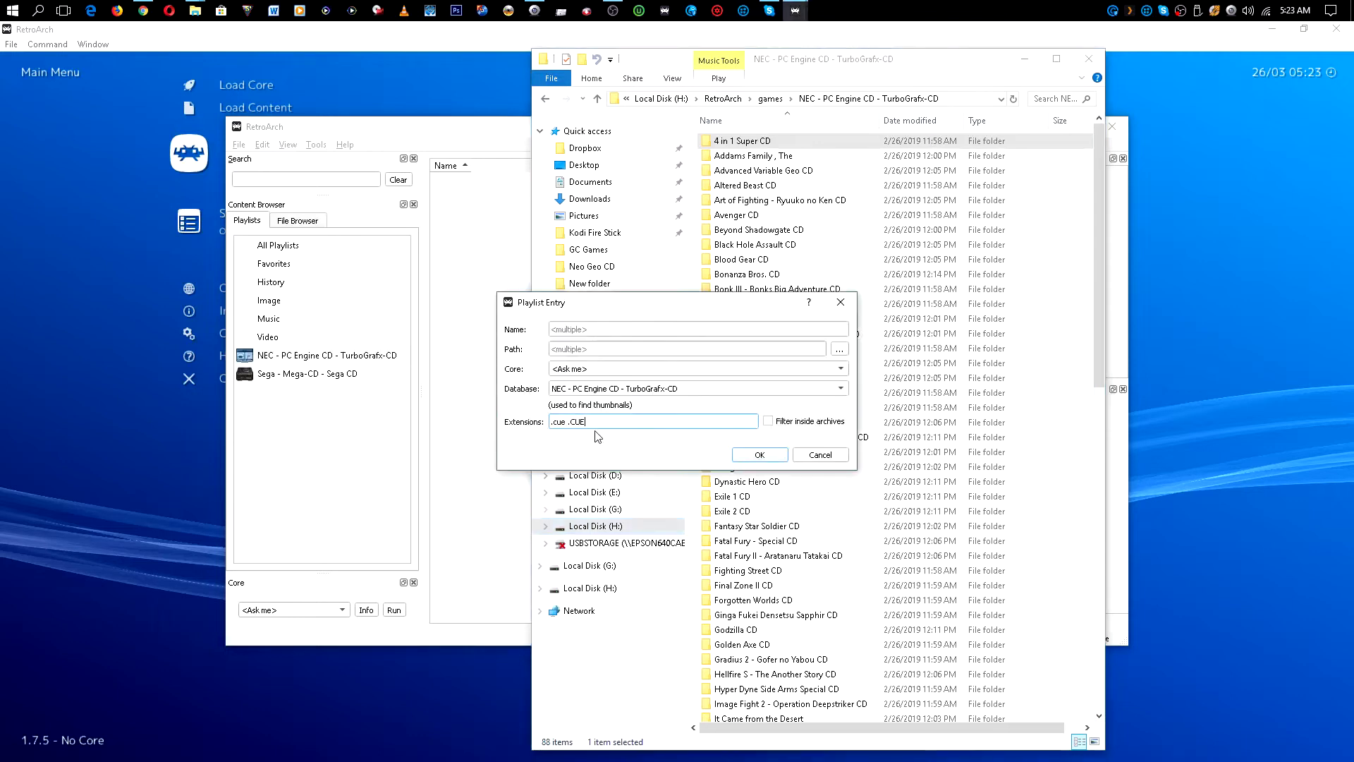
left_click(753, 456)
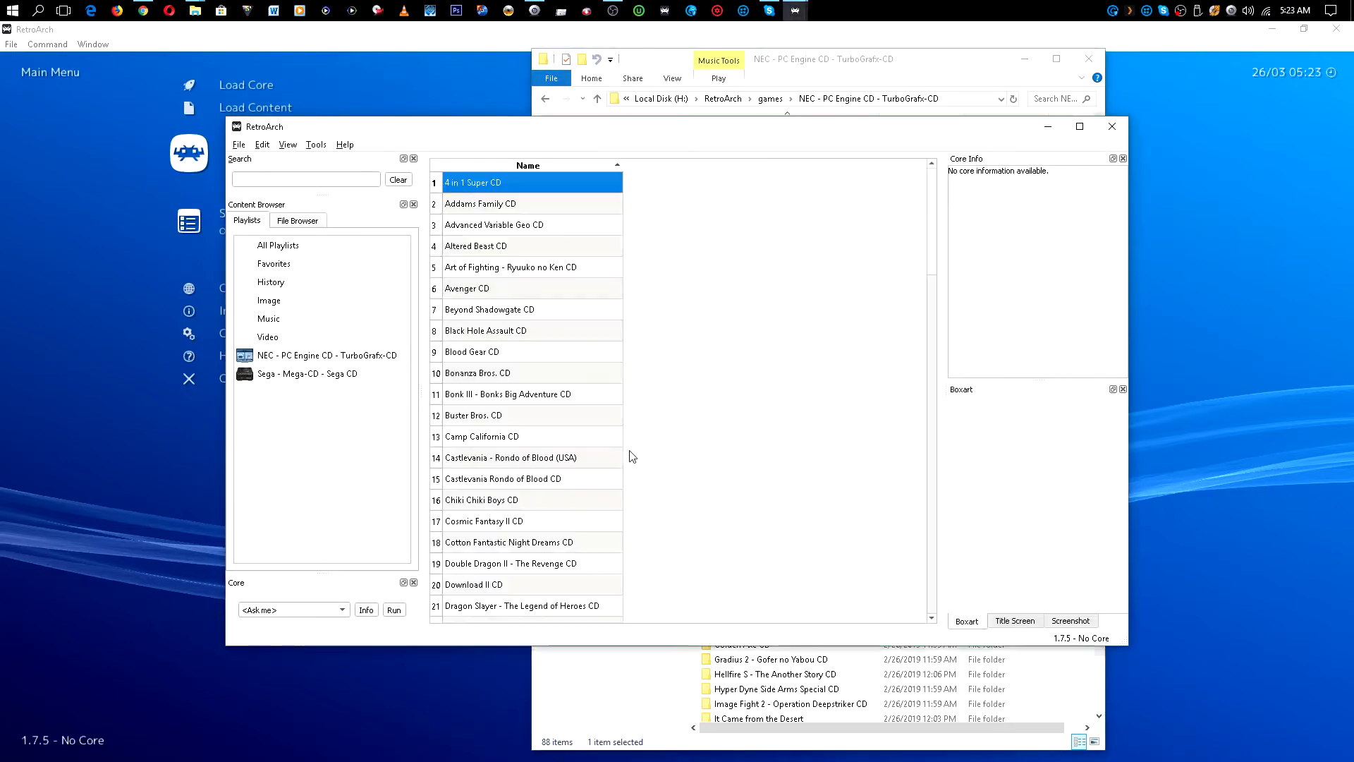
- Confirm the NEC playlist ends at entry 88, then open H:\Games with its 738 items
left_click_drag(926, 218, 877, 622)
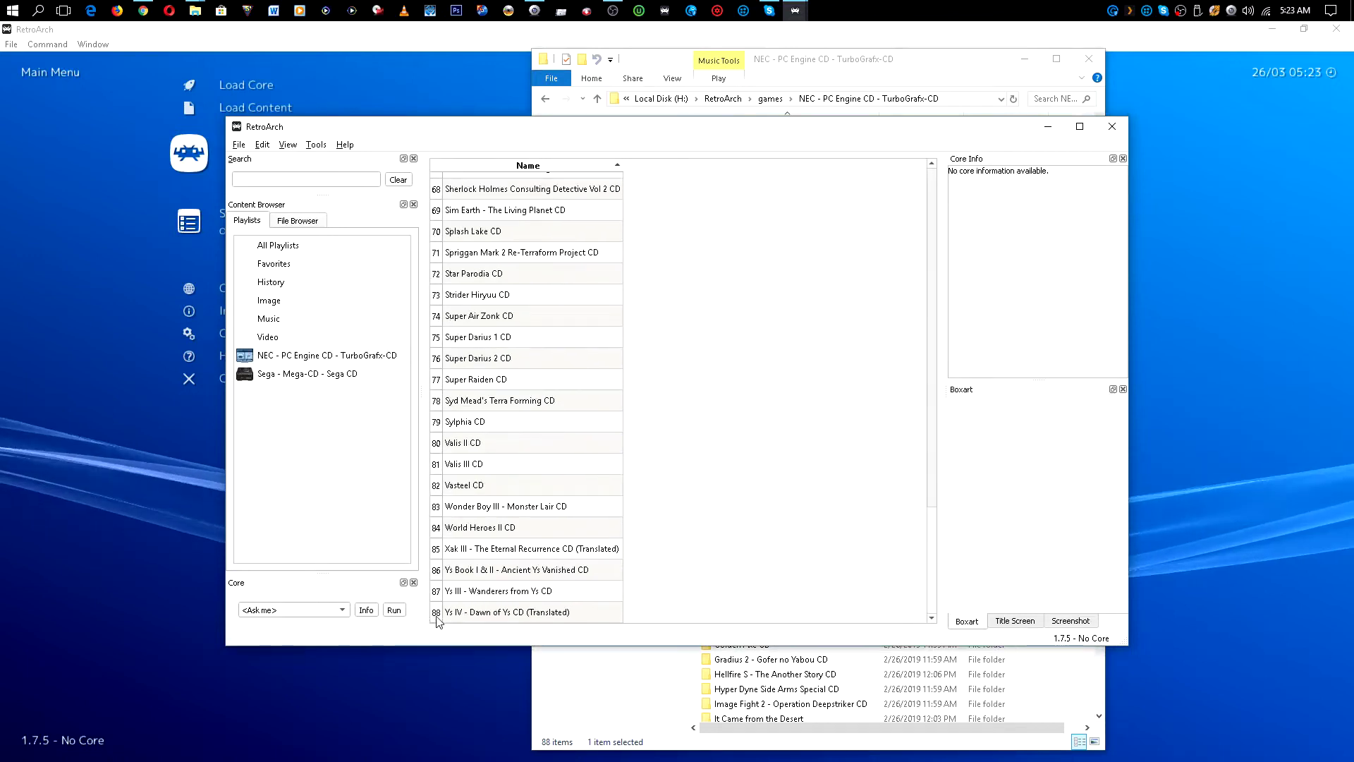
left_click(543, 705)
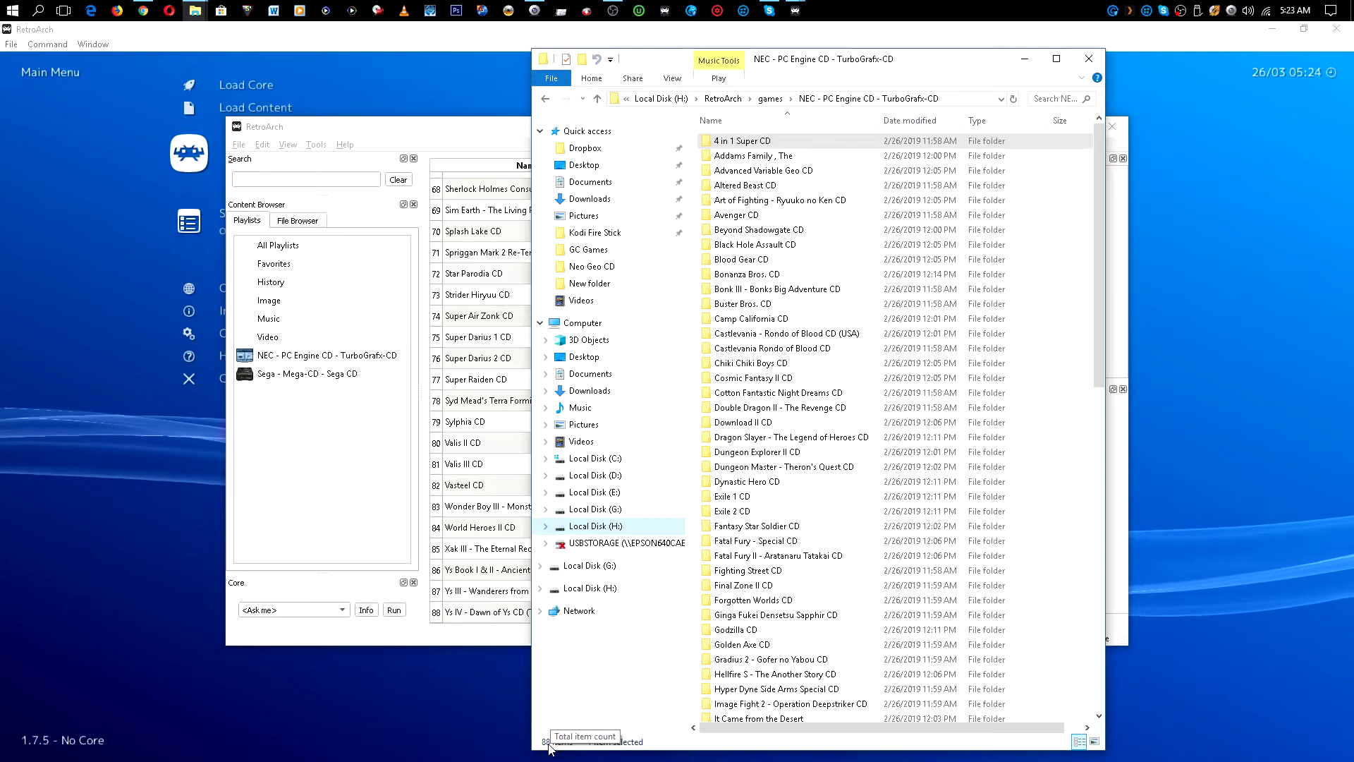
left_click(722, 98)
left_click(715, 98)
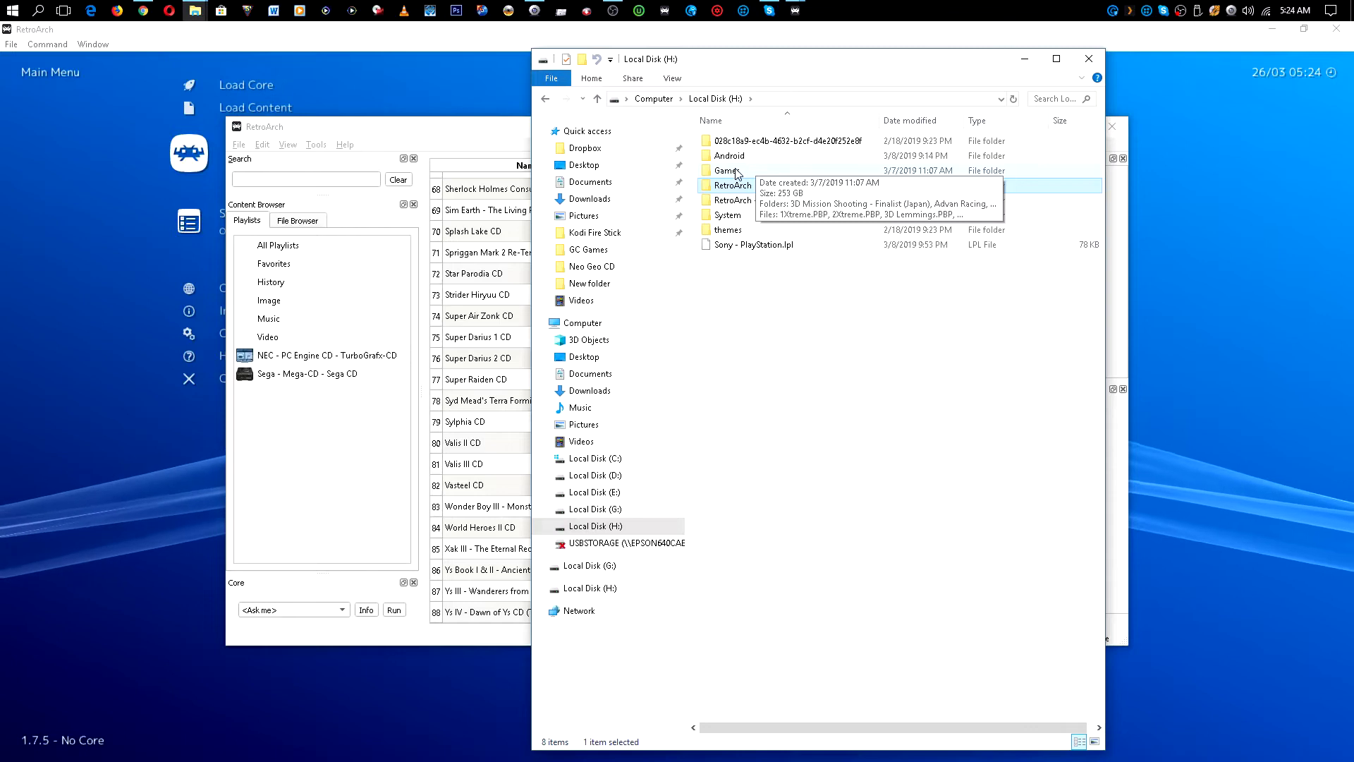
double_click(733, 171)
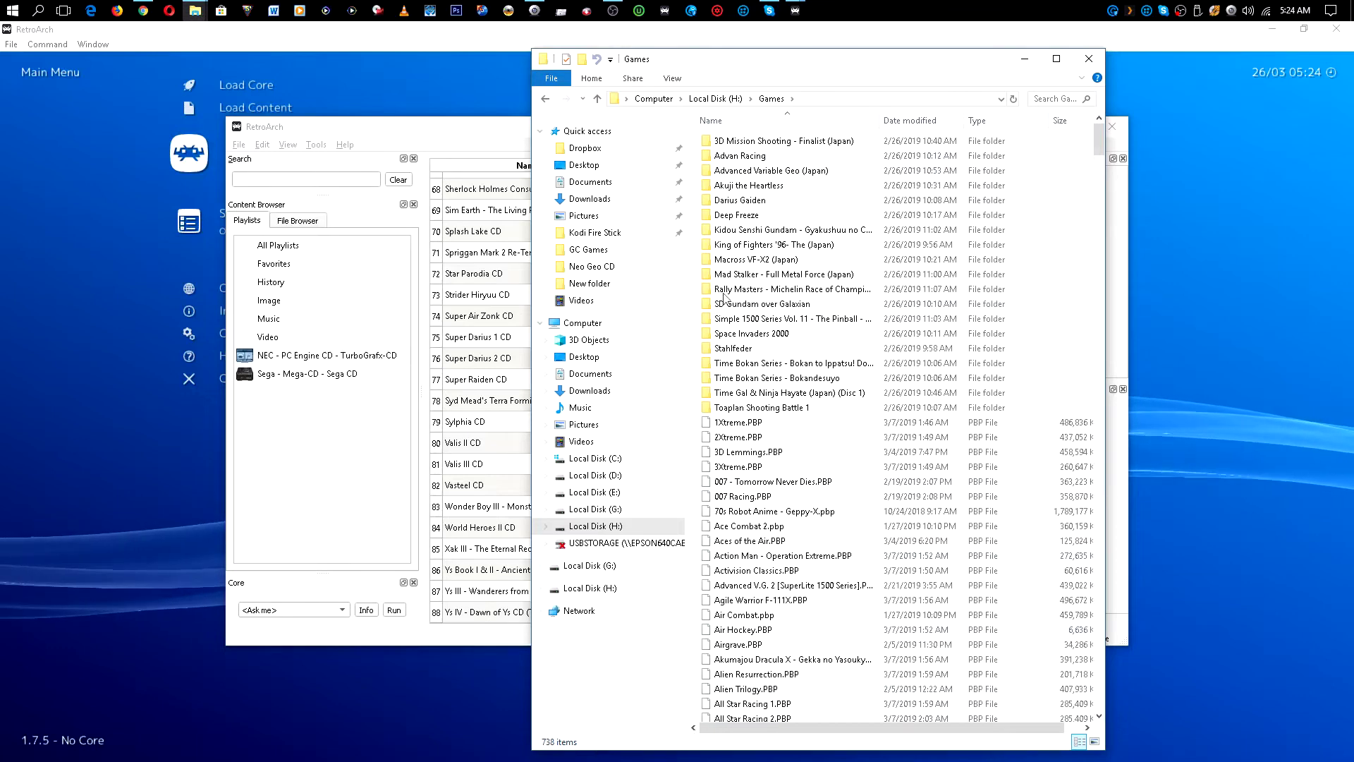
left_click(310, 354)
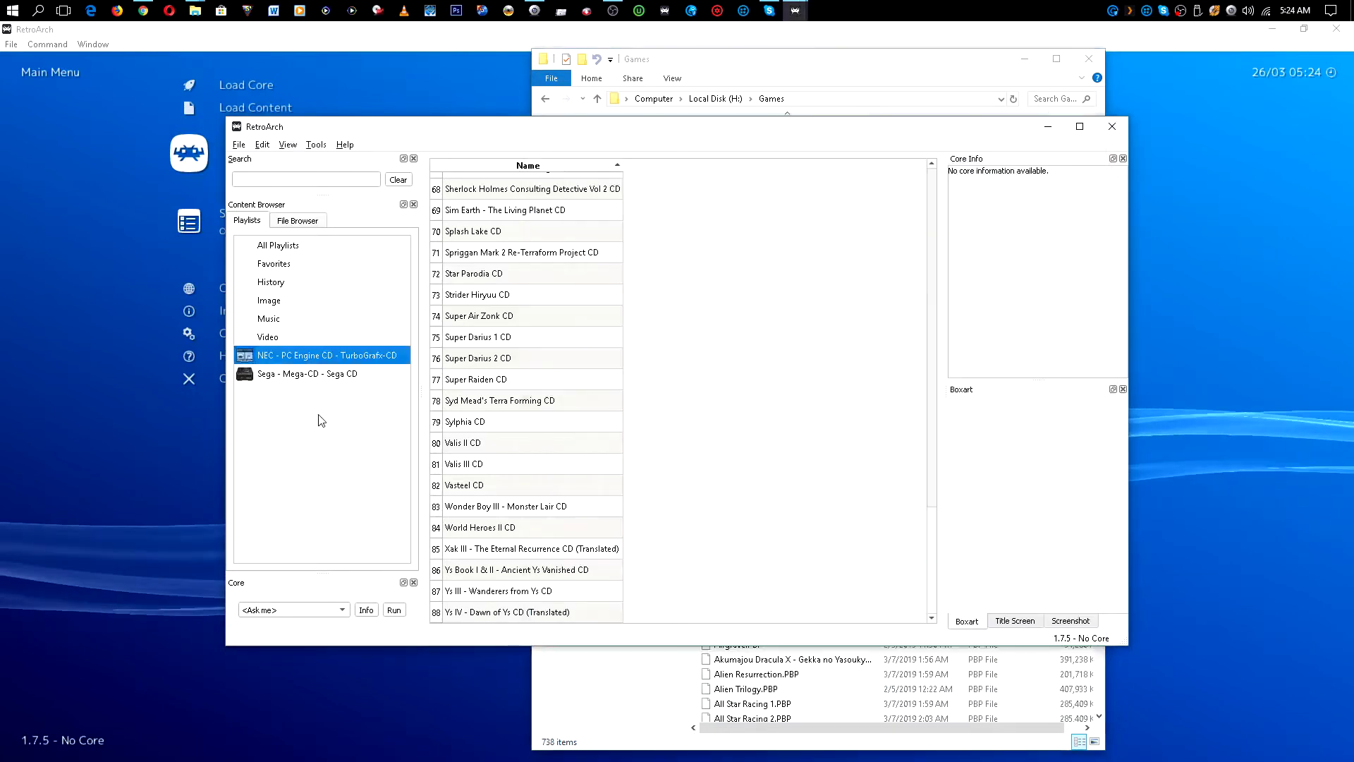
- Create a new empty playlist named Sony - PlayStation
right_click(270, 402)
left_click(276, 405)
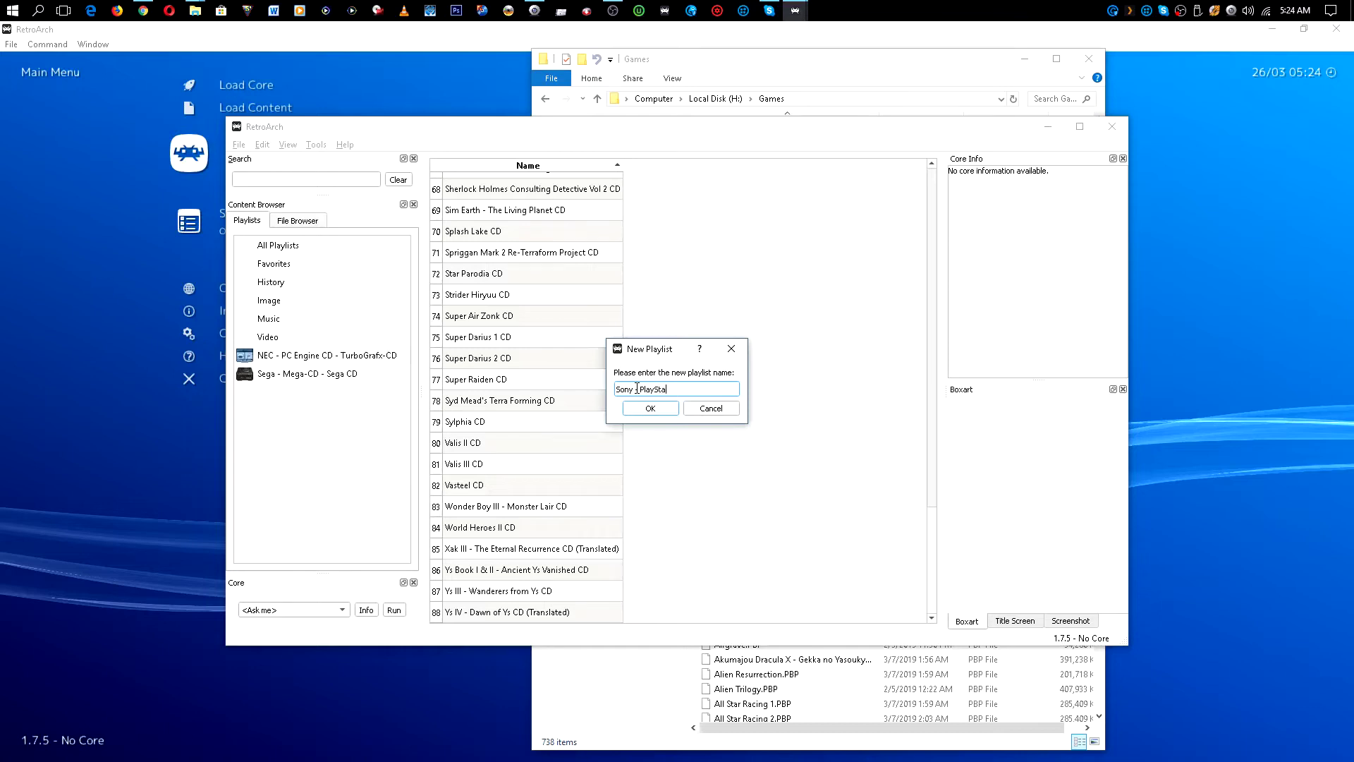
key("Return")
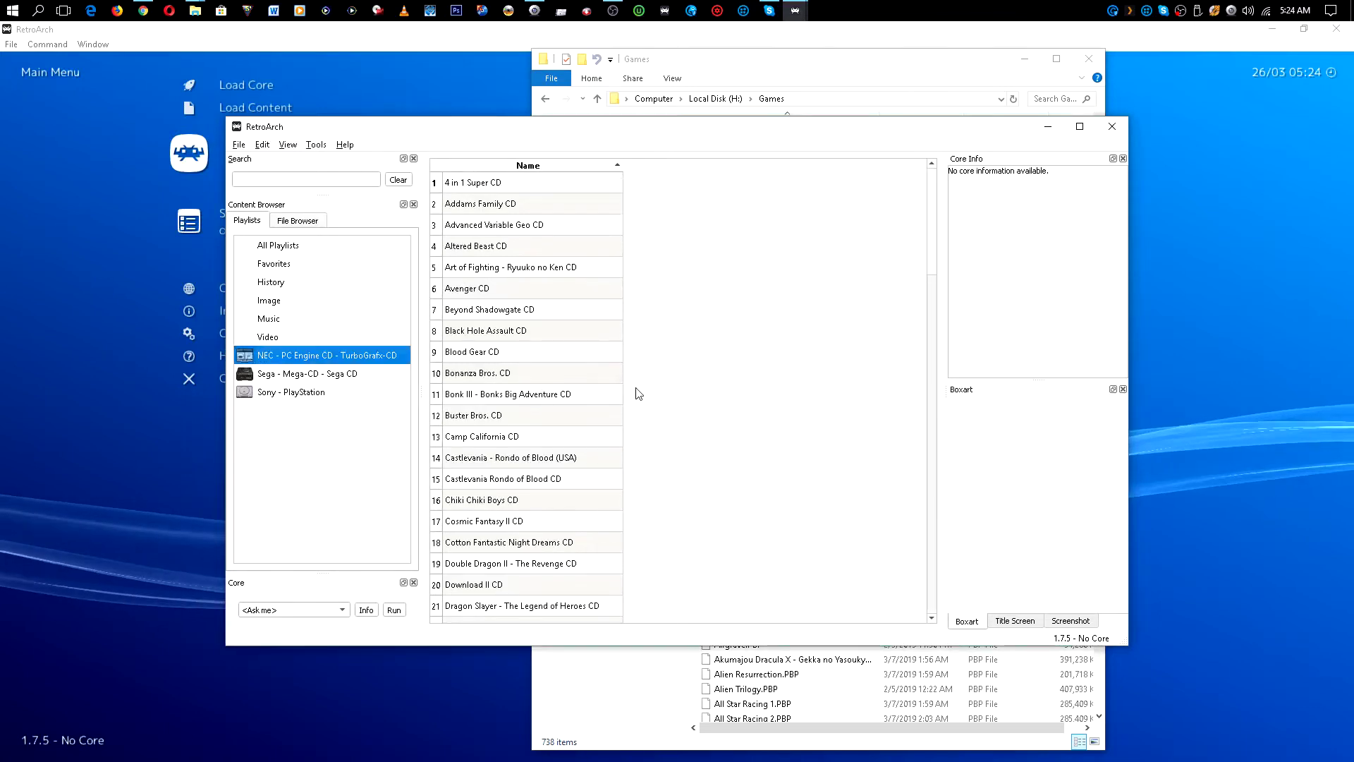
left_click(255, 393)
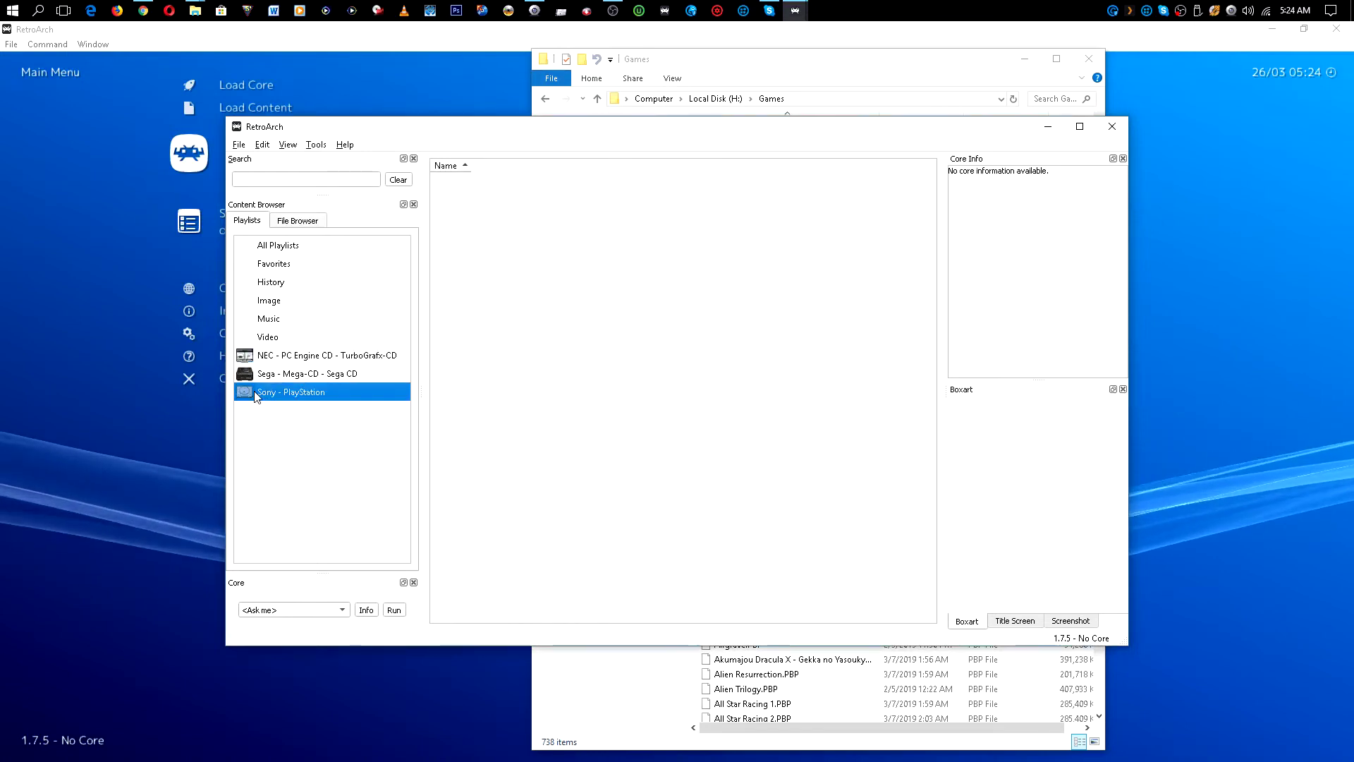
- Add the H:\Games folder as the playlist's content source
right_click(502, 284)
left_click(552, 341)
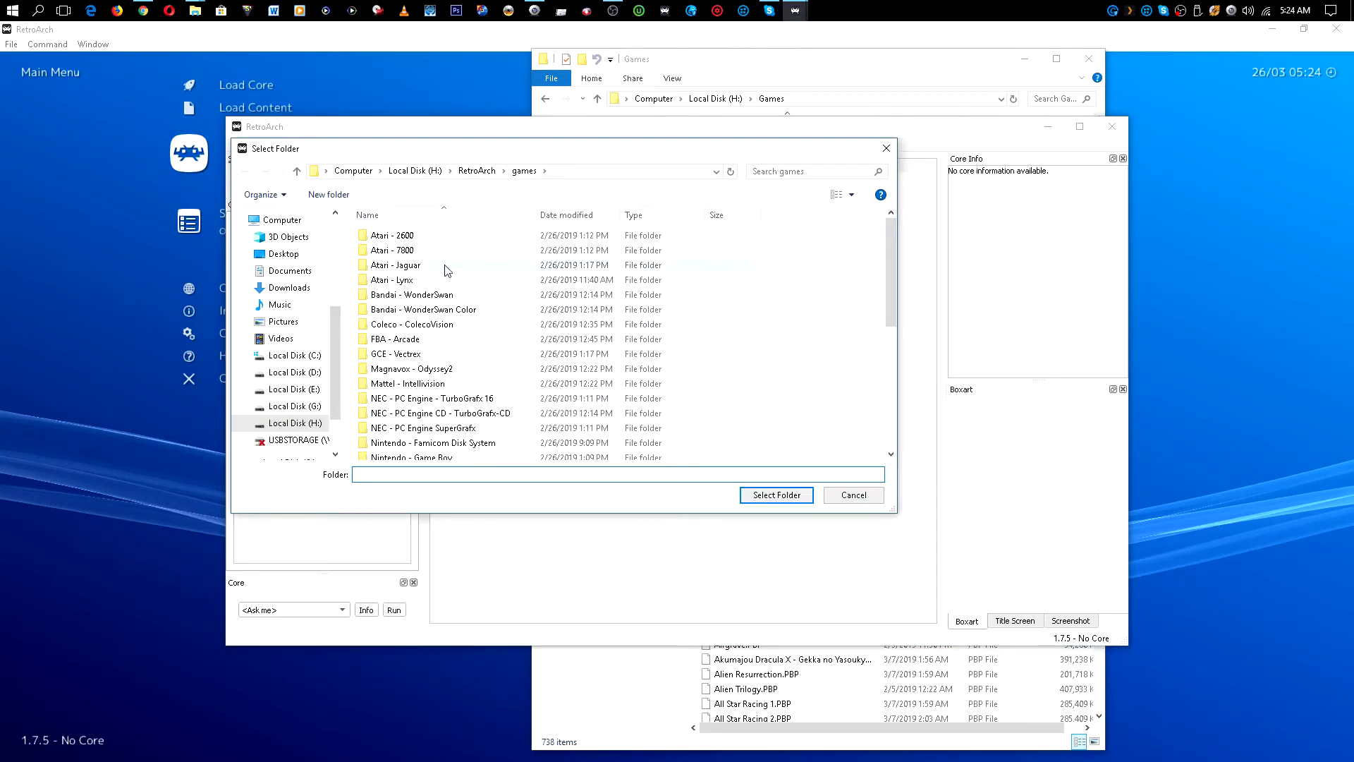
left_click(426, 172)
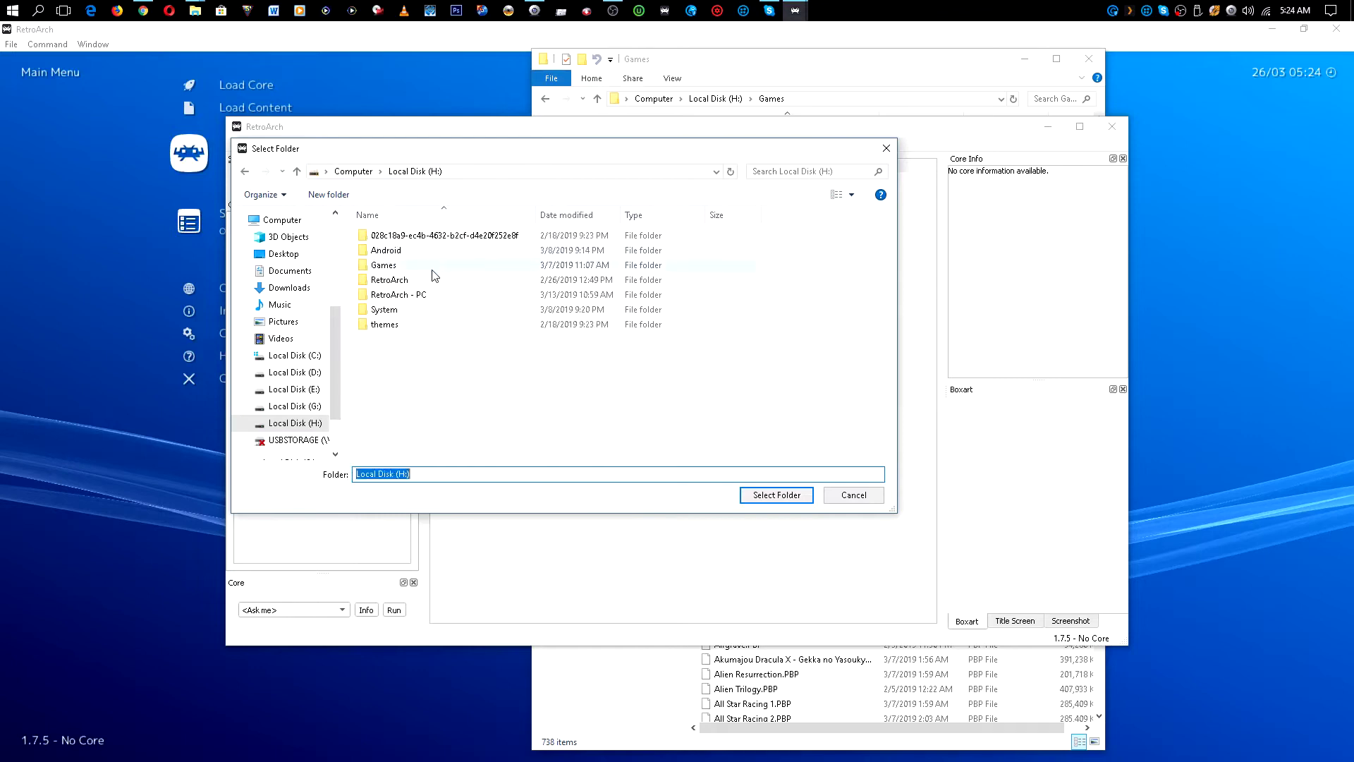
left_click(385, 266)
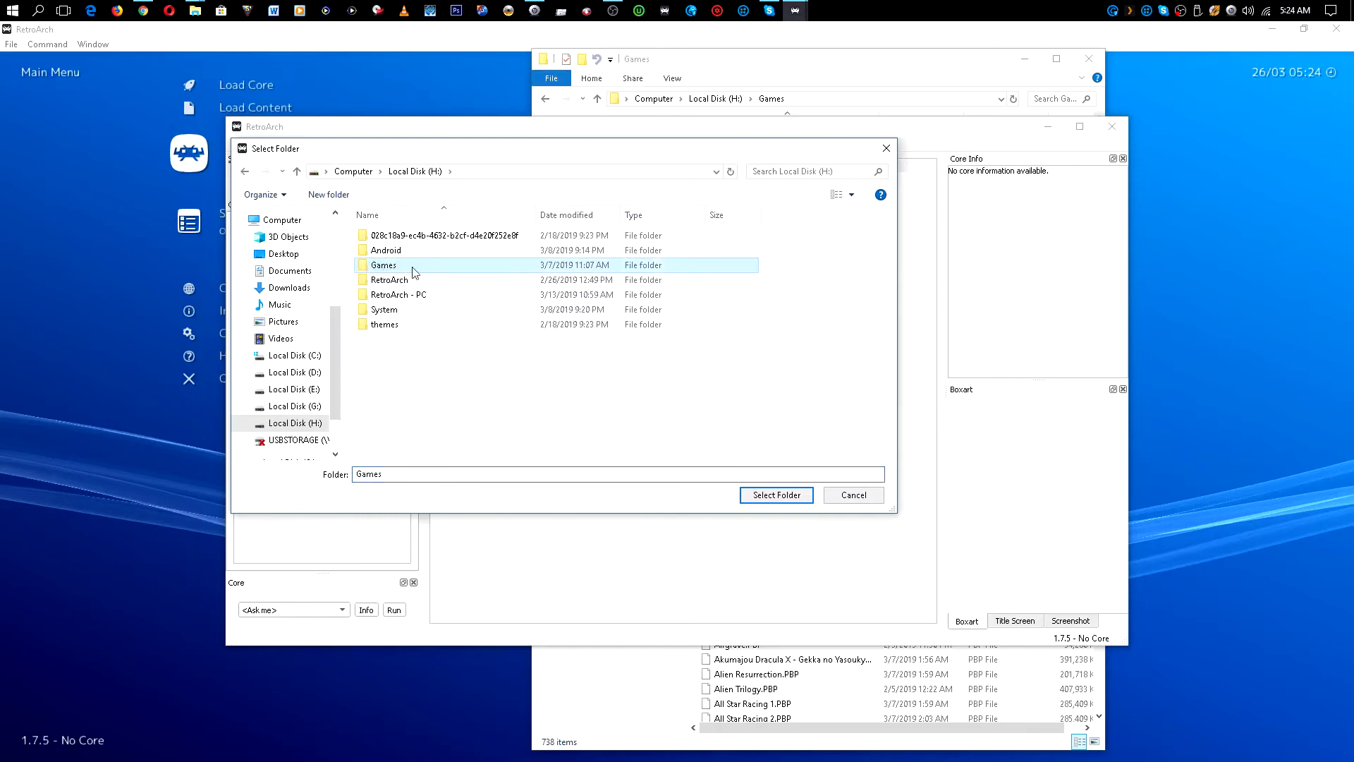
left_click(776, 496)
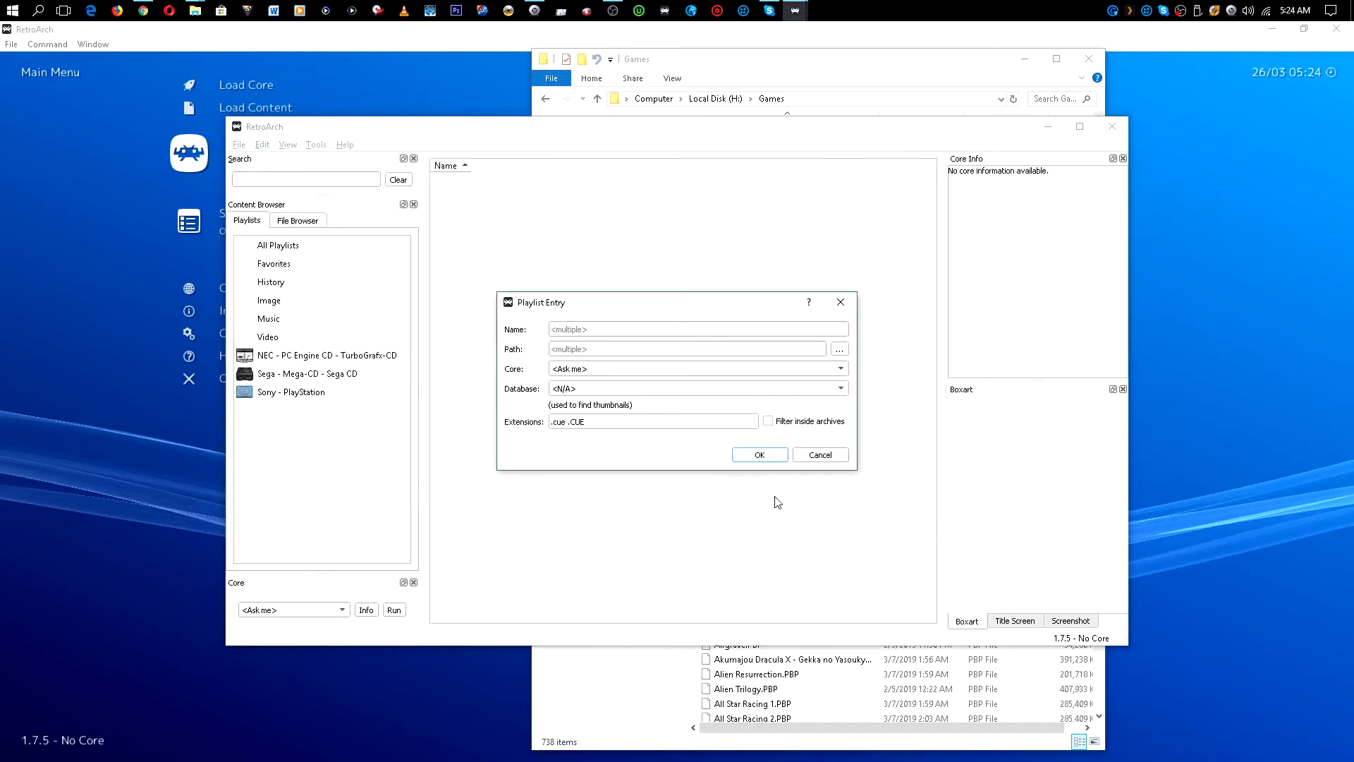
- Choose the Sony - PlayStation database, keep extensions .cue .CUE .pbp .PBP, and confirm
left_click(589, 388)
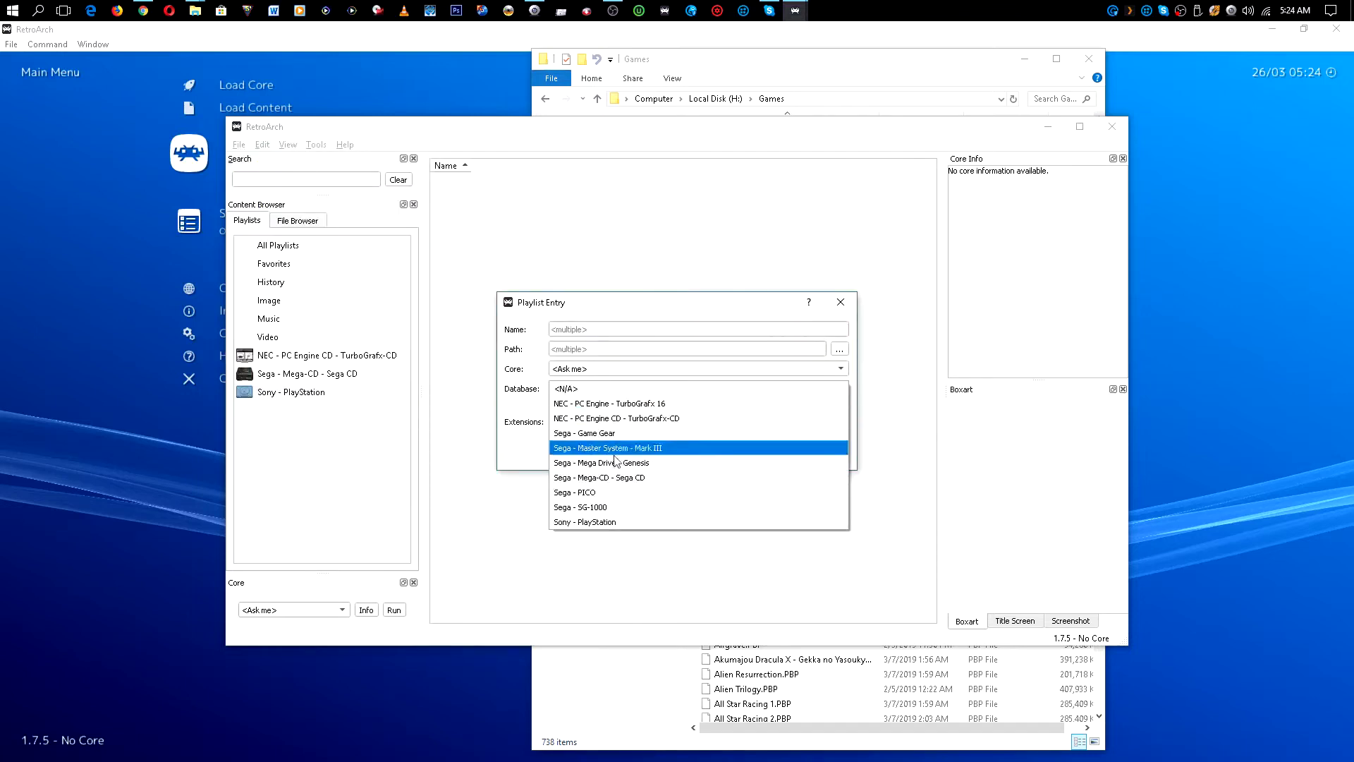
left_click(625, 522)
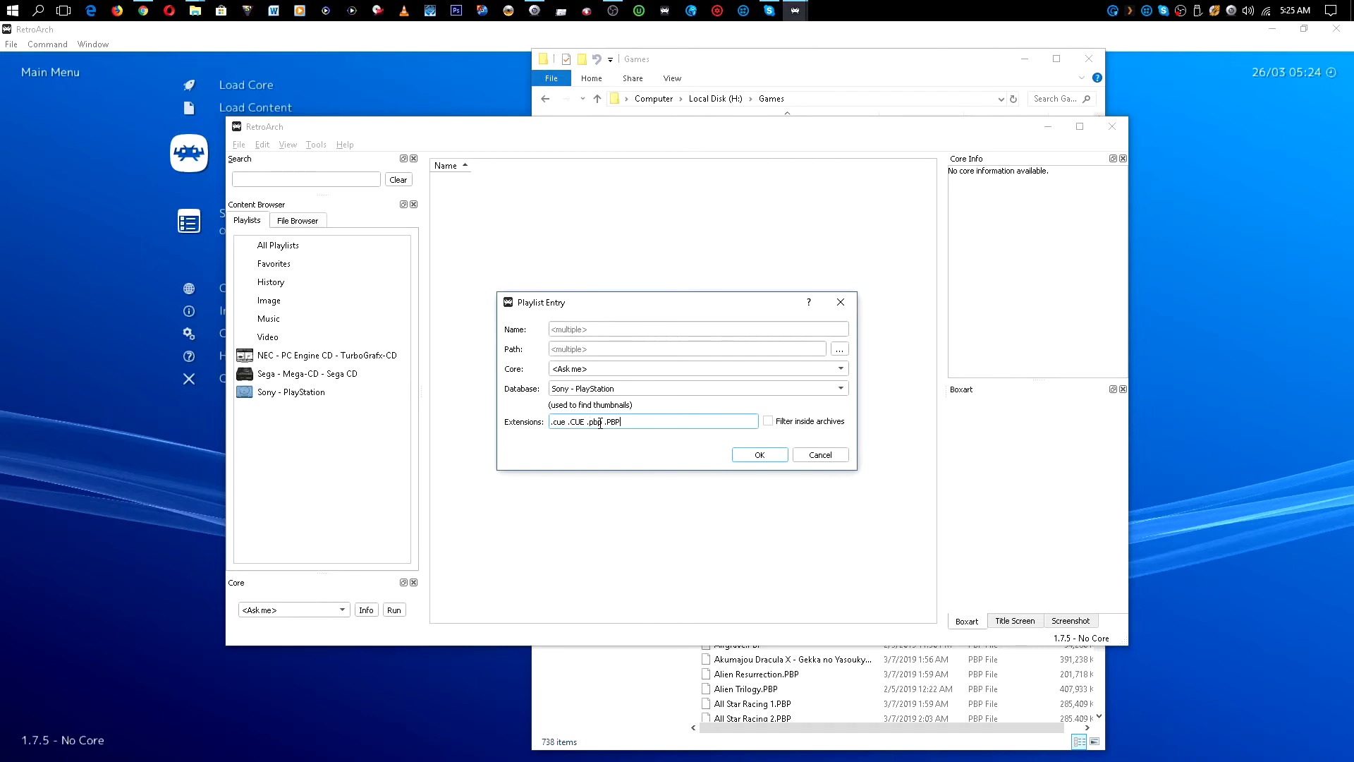
left_click(747, 457)
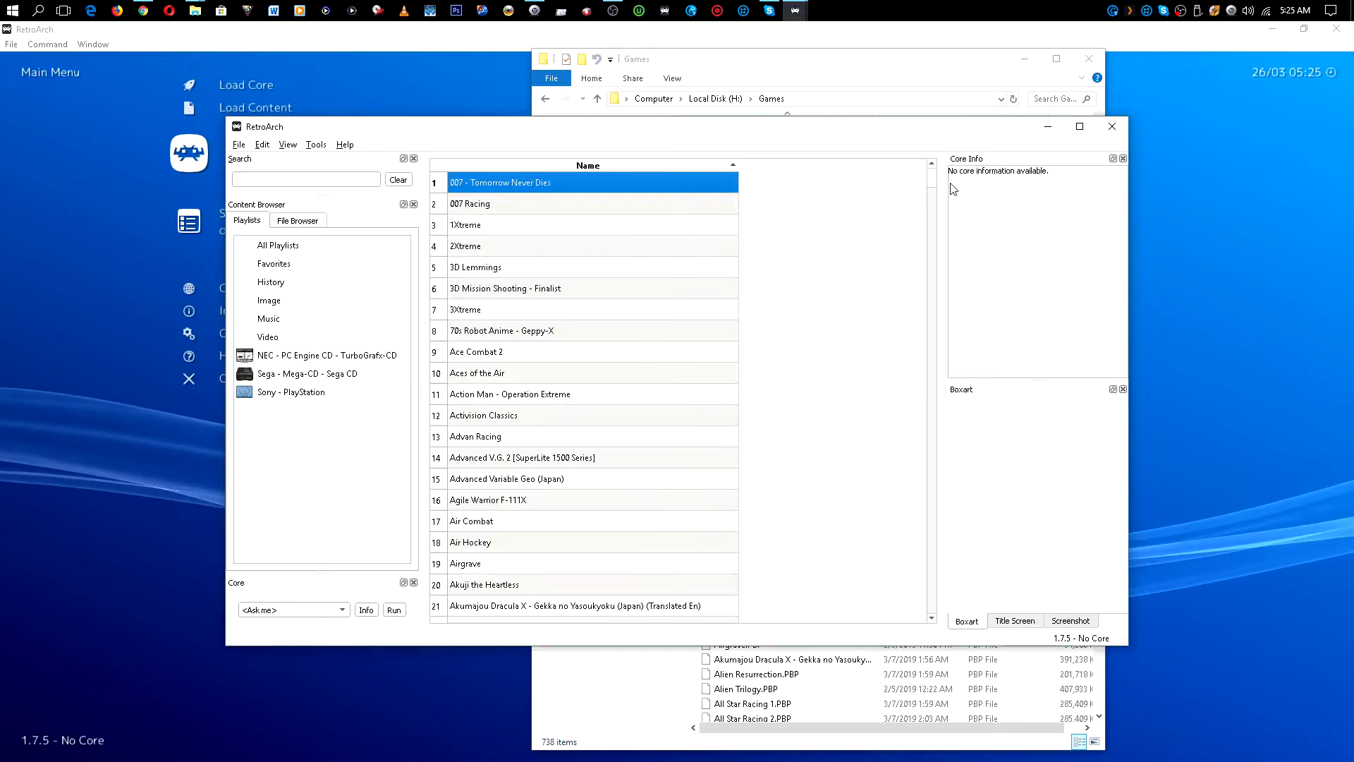
- Verify the playlist ends at entry 738, Zero Divide 2 - The Secret Wish, then close the desktop menu
left_click_drag(928, 181, 926, 615)
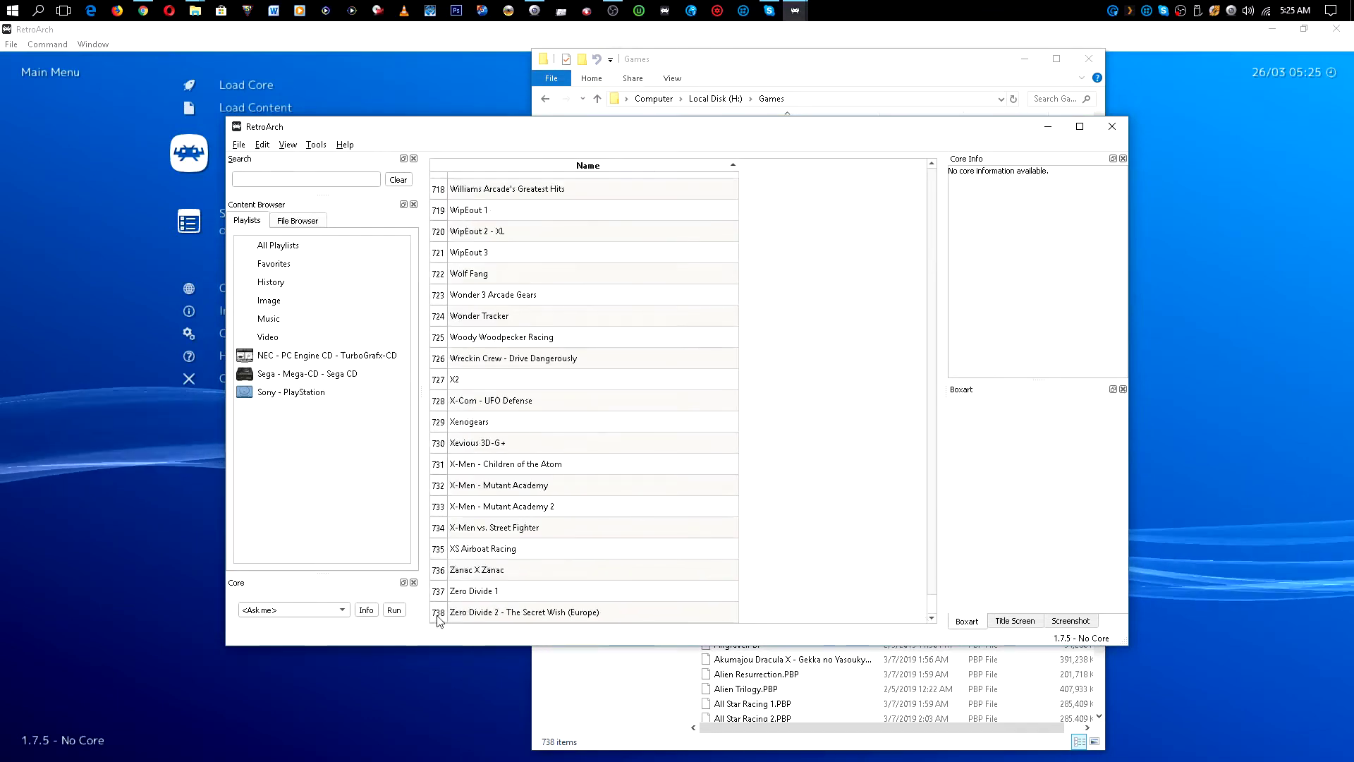
left_click(561, 744)
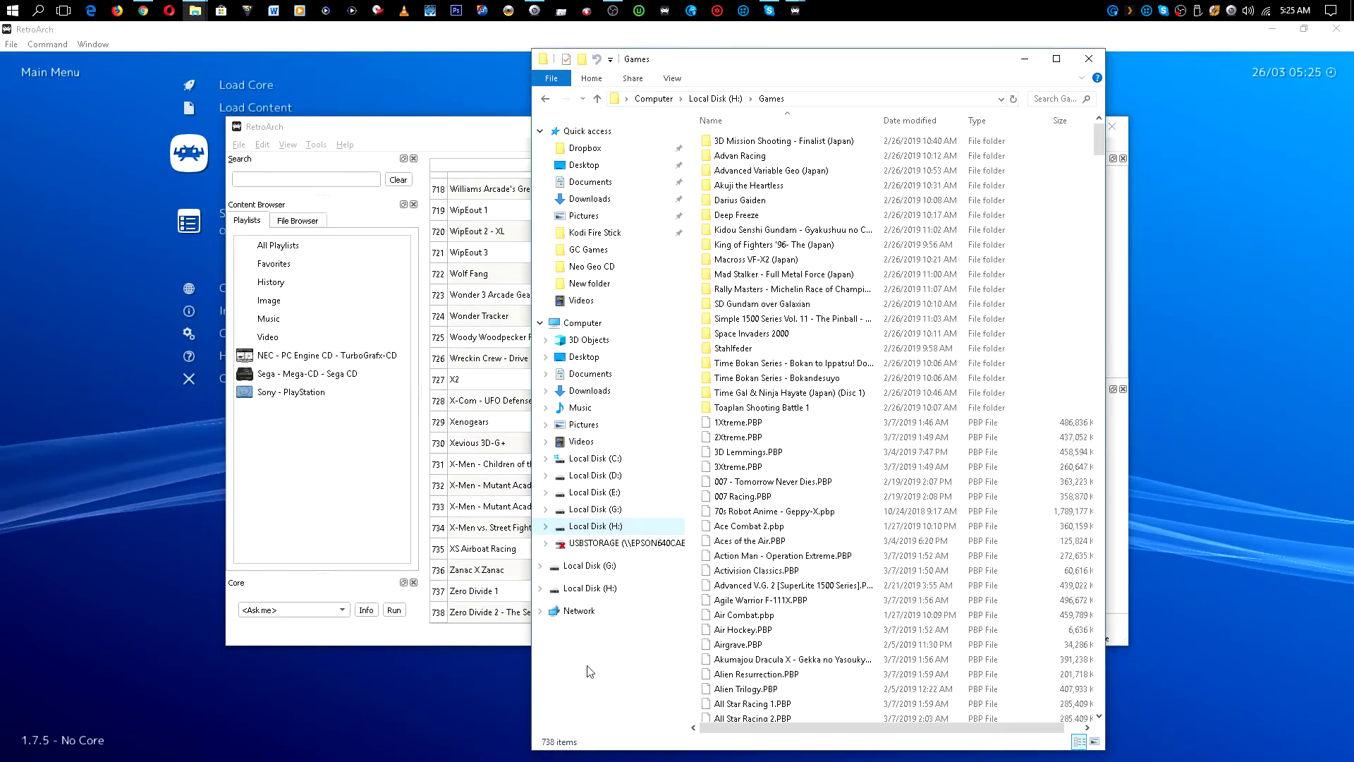
left_click(399, 519)
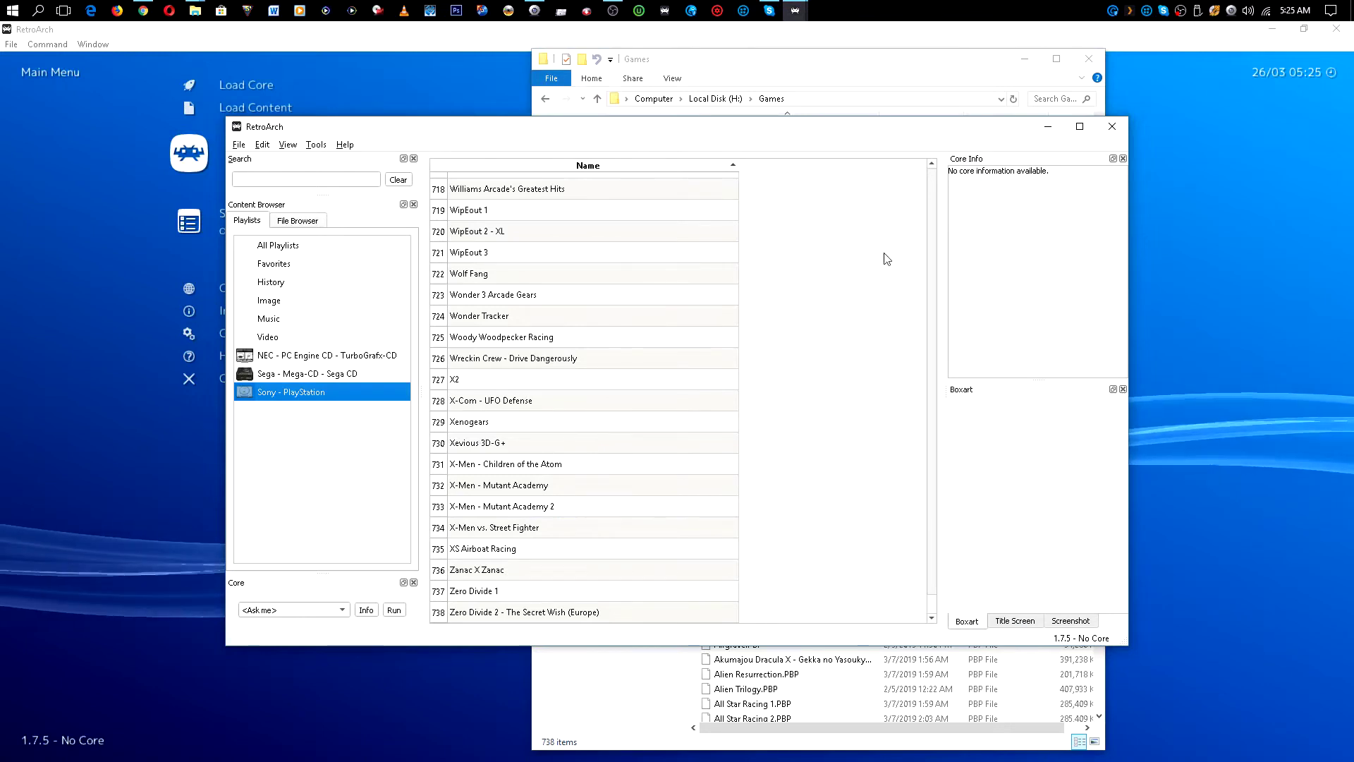
left_click(1111, 128)
- Navigate the main menu to Quit RetroArch and exit the program
left_click(519, 193)
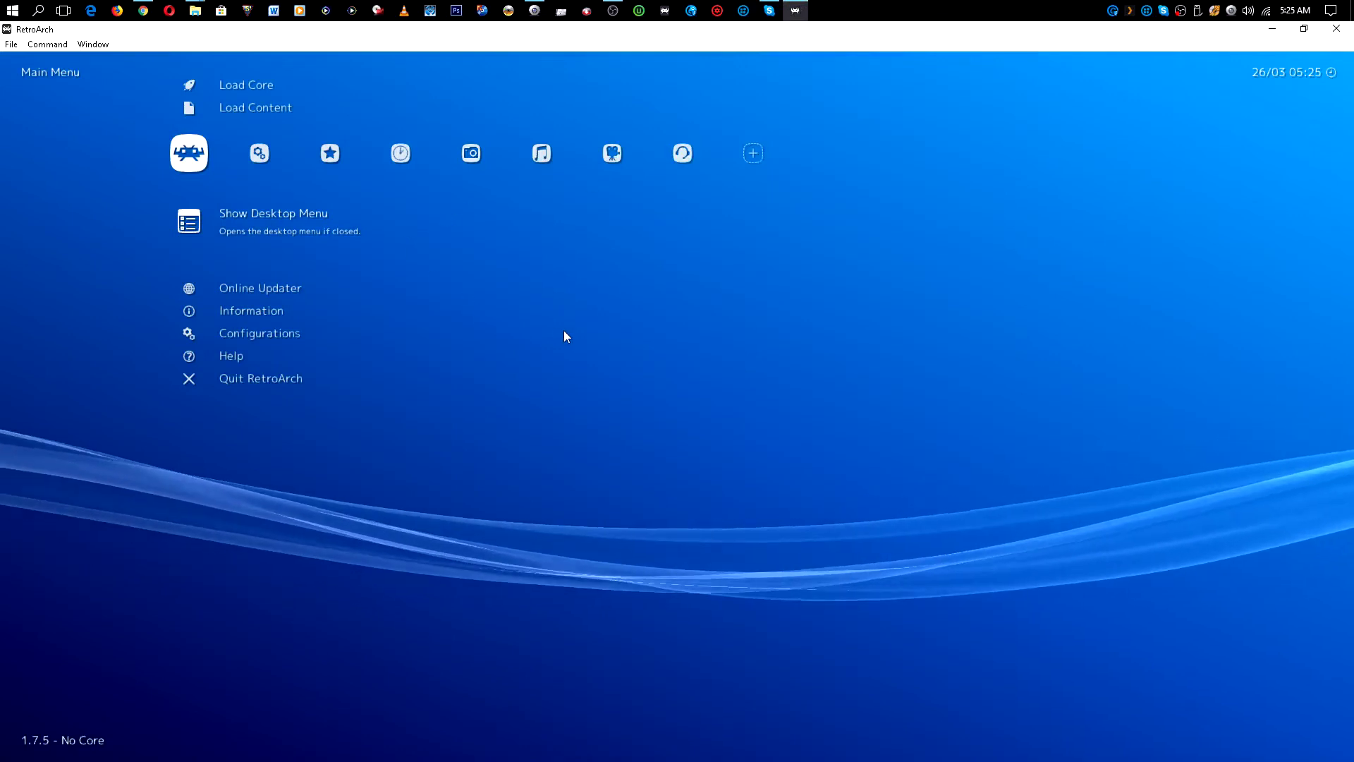
key("Right")
key("Right")
key("Right")
key("Right")
key("Right")
key("Right")
key("Right")
key("Right")
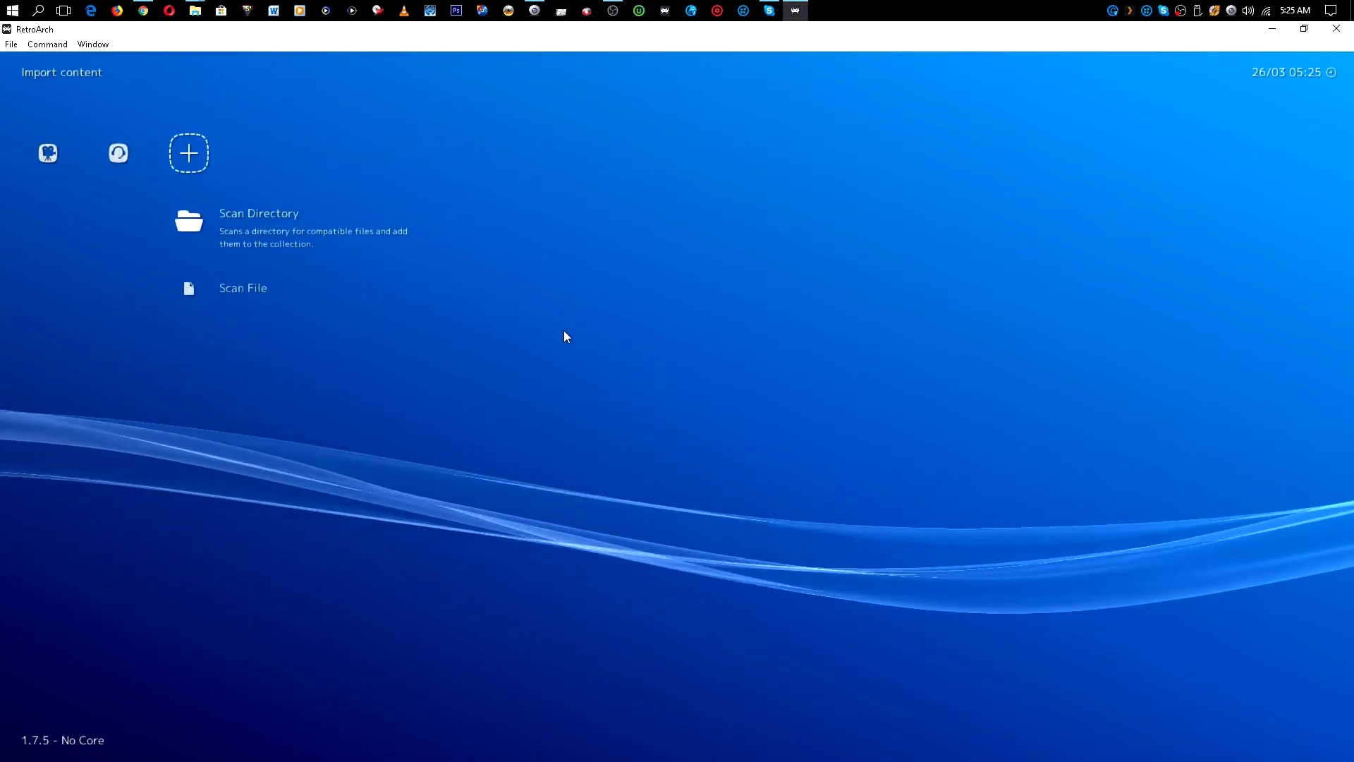
key("Left")
key("Left")
key("Left")
key("Left")
key("Left")
key("Left")
key("Left")
key("Right")
key("Right")
key("Right")
key("Right")
key("Right")
key("Right")
key("Right")
key("Left")
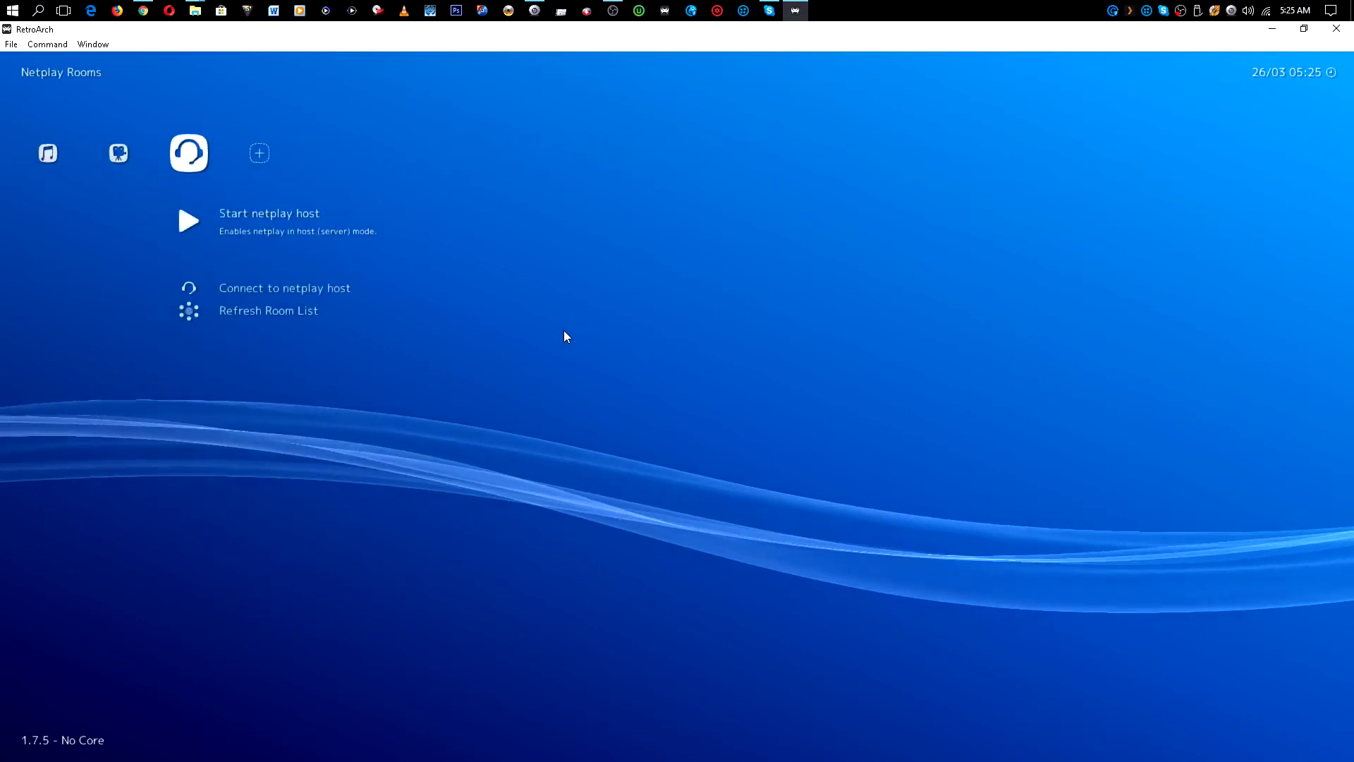
key("Left")
key("Left")
key("Left")
key("Left")
key("Left")
key("Left")
key("Left")
key("Down")
key("Down")
key("Down")
key("Down")
key("Down")
key("Down")
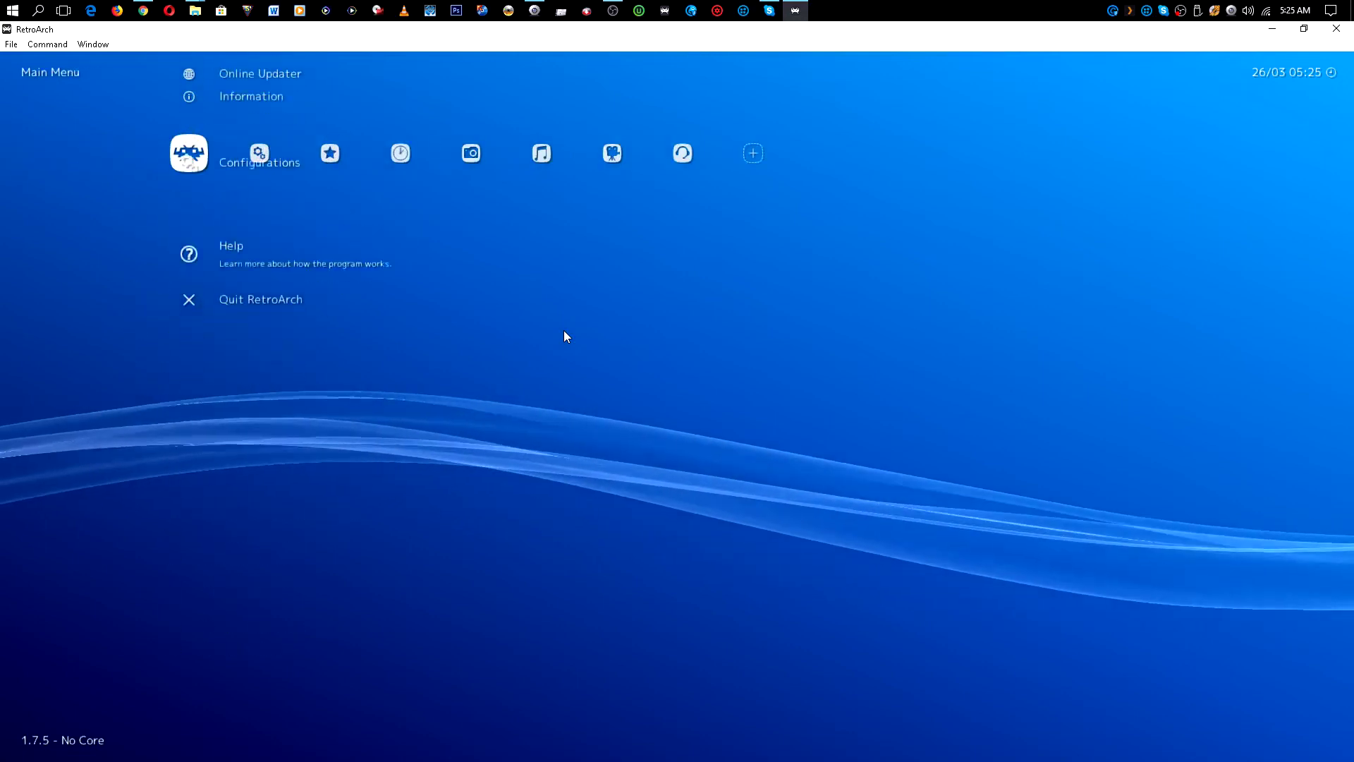
key("Down")
key("Return")
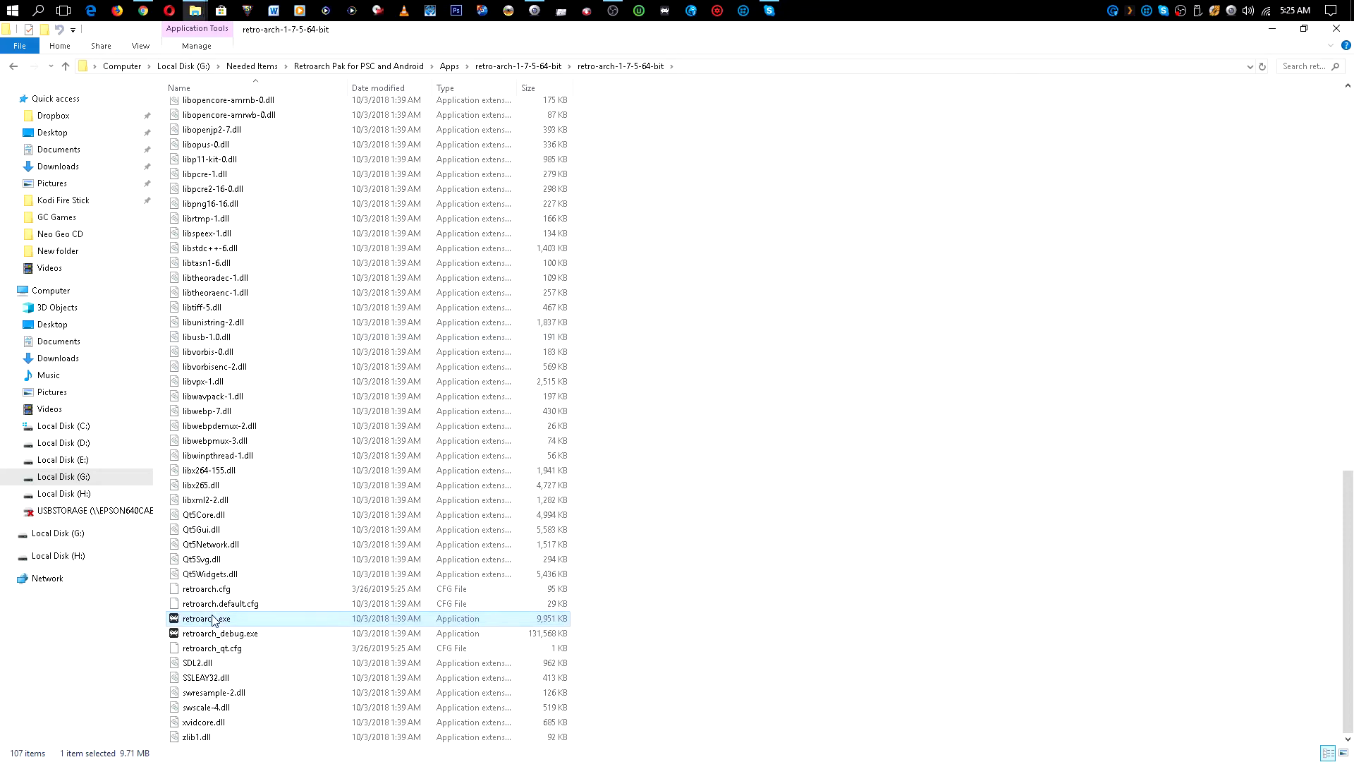
- Relaunch RetroArch maximized and browse the PlayStation, Mega-CD and PC Engine CD playlists, ending on PC Engine CD
double_click(214, 620)
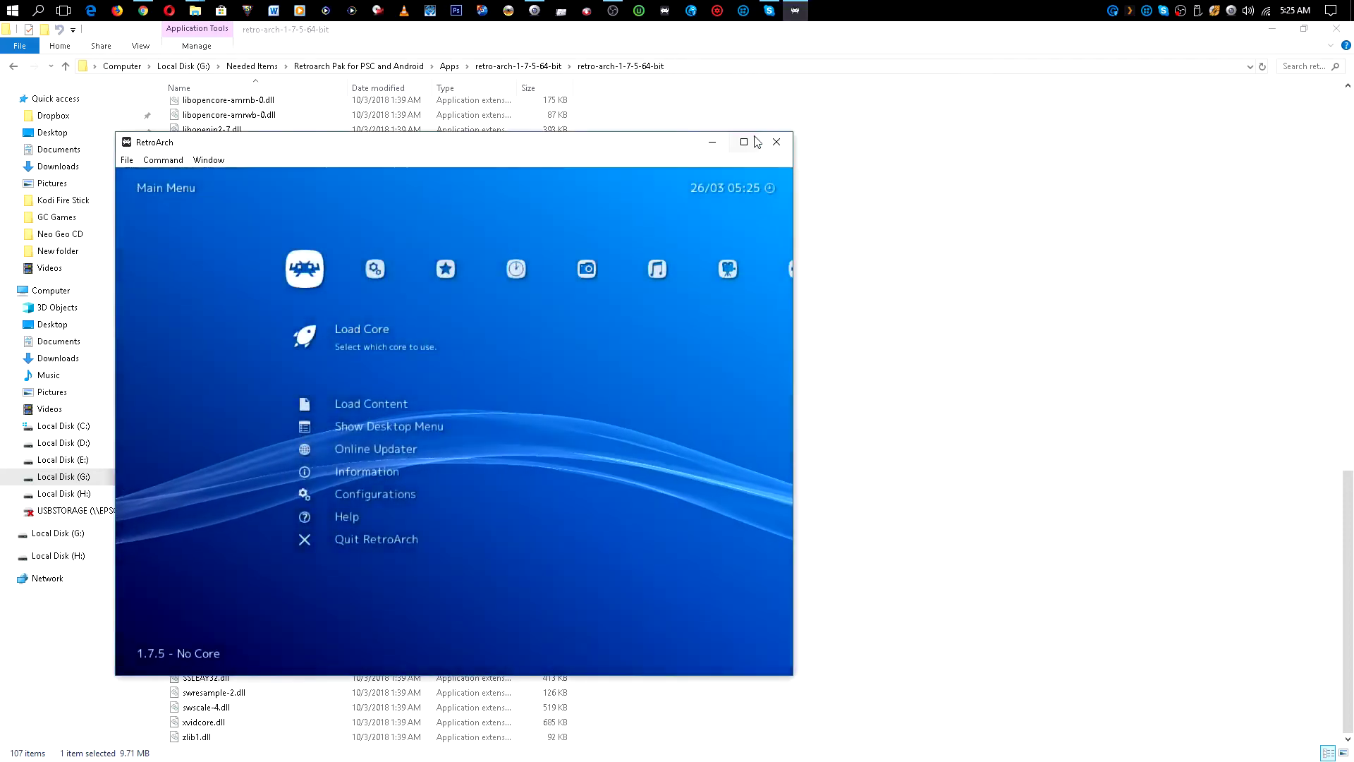
left_click(746, 141)
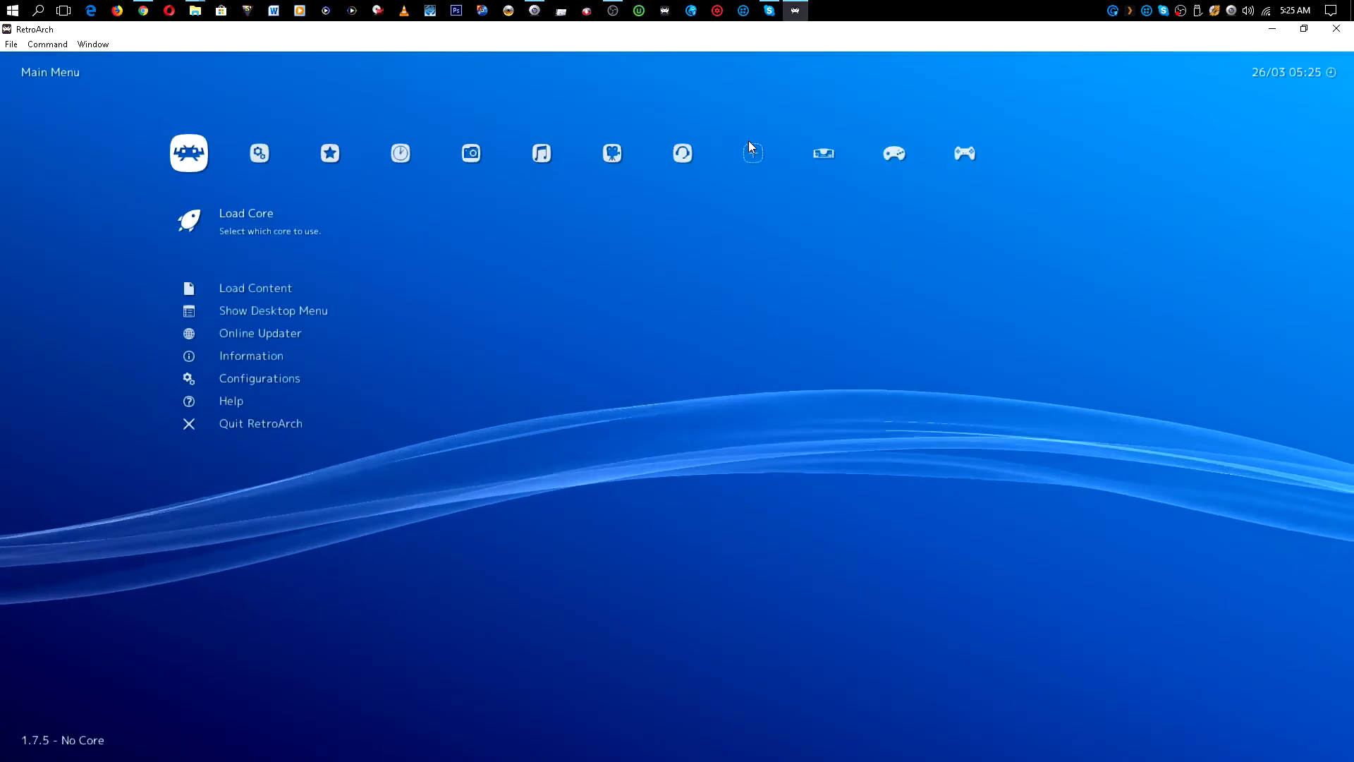
key("Left")
key("Down")
key("Down")
key("Down")
key("Down")
key("Down")
key("Left")
key("Down")
key("Down")
key("Left")
key("Down")
key("Down")
key("Down")
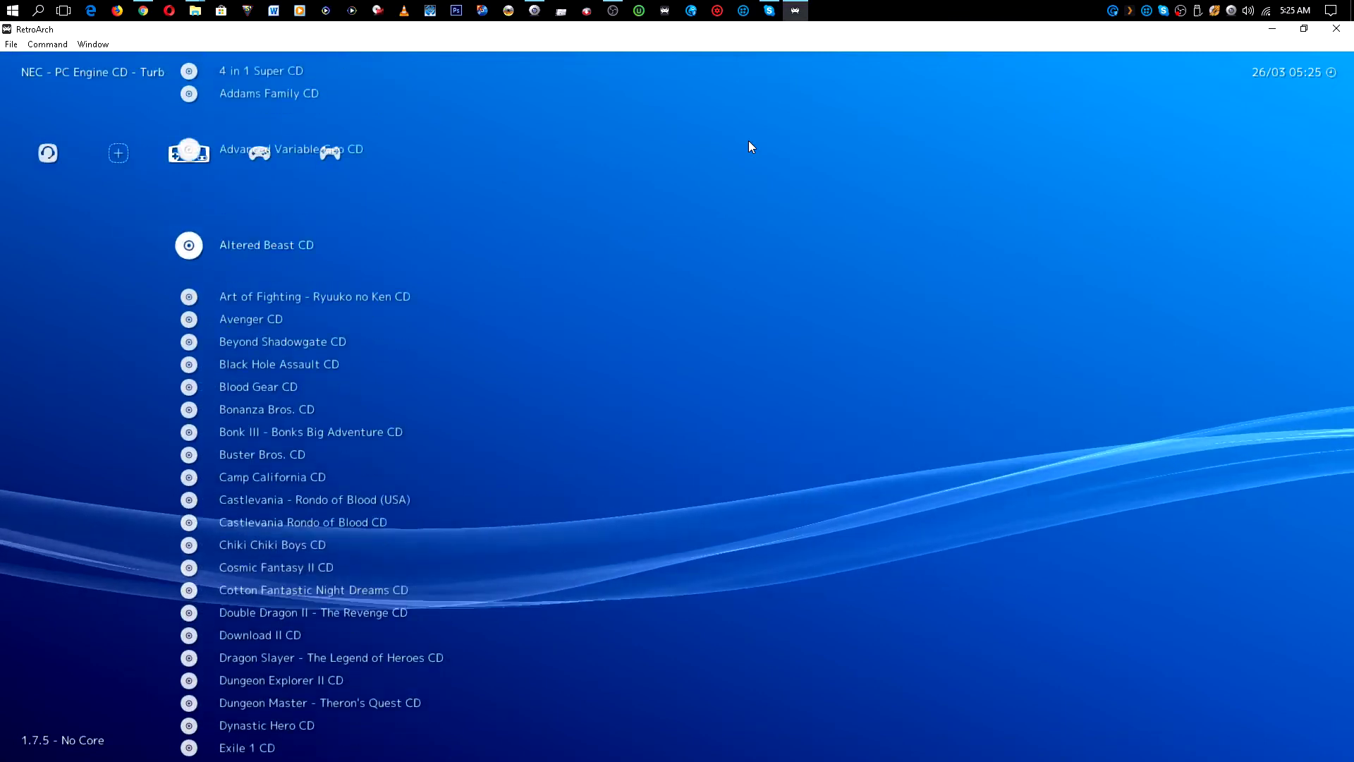
key("Down")
key("Down")
key("Down")
key("Left")
key("Right")
key("Right")
key("Left")
key("Left")
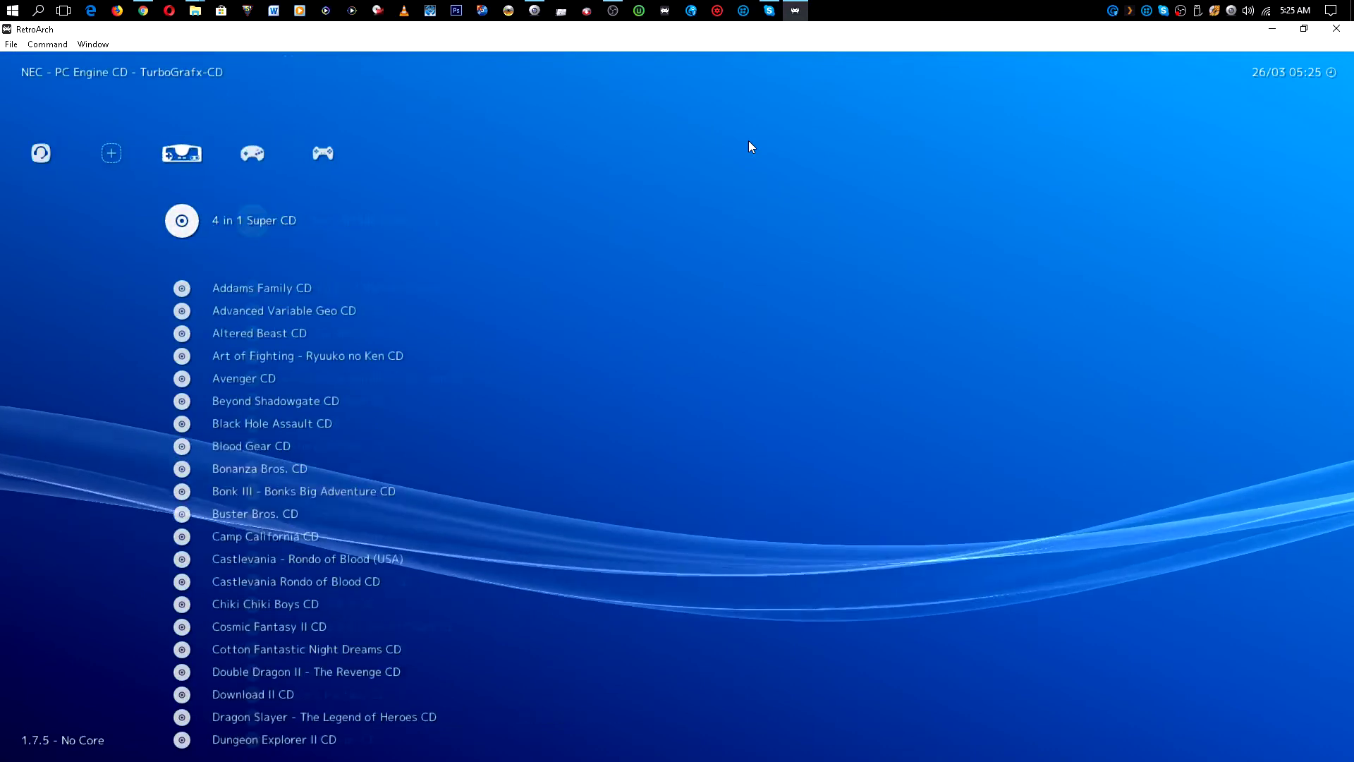
key("Right")
key("Right")
key("Left")
key("Left")
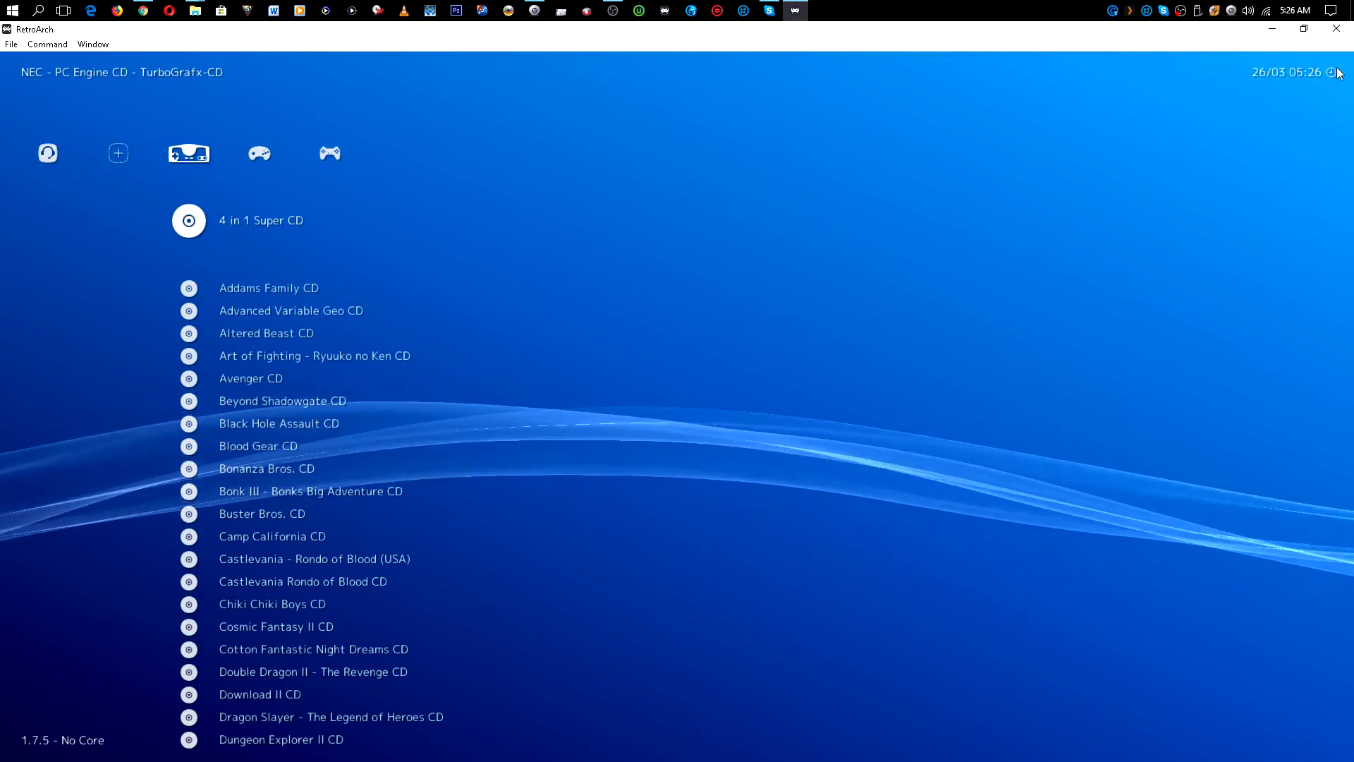
- Close RetroArch and open the playlists folder in File Explorer
left_click(1339, 32)
scroll(169, 448, "up", 7)
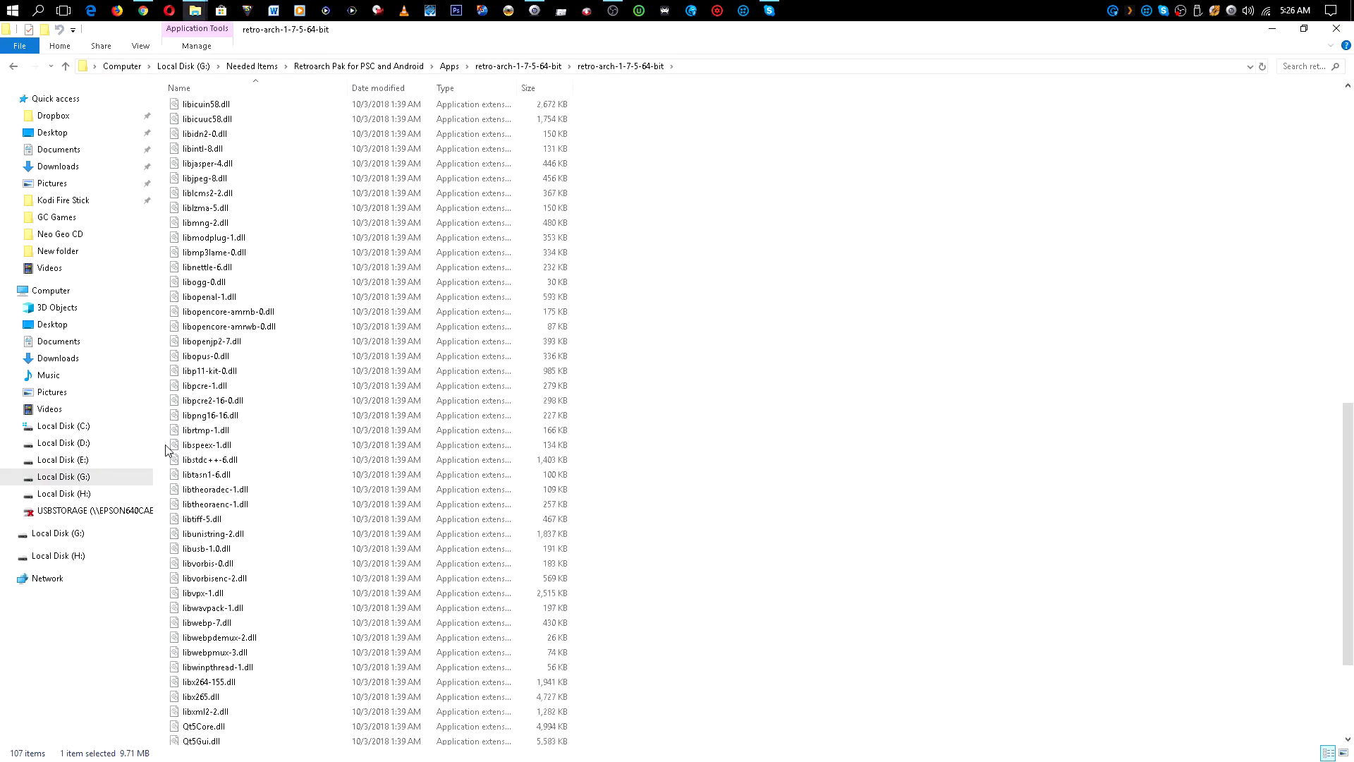
scroll(321, 491, "up", 10)
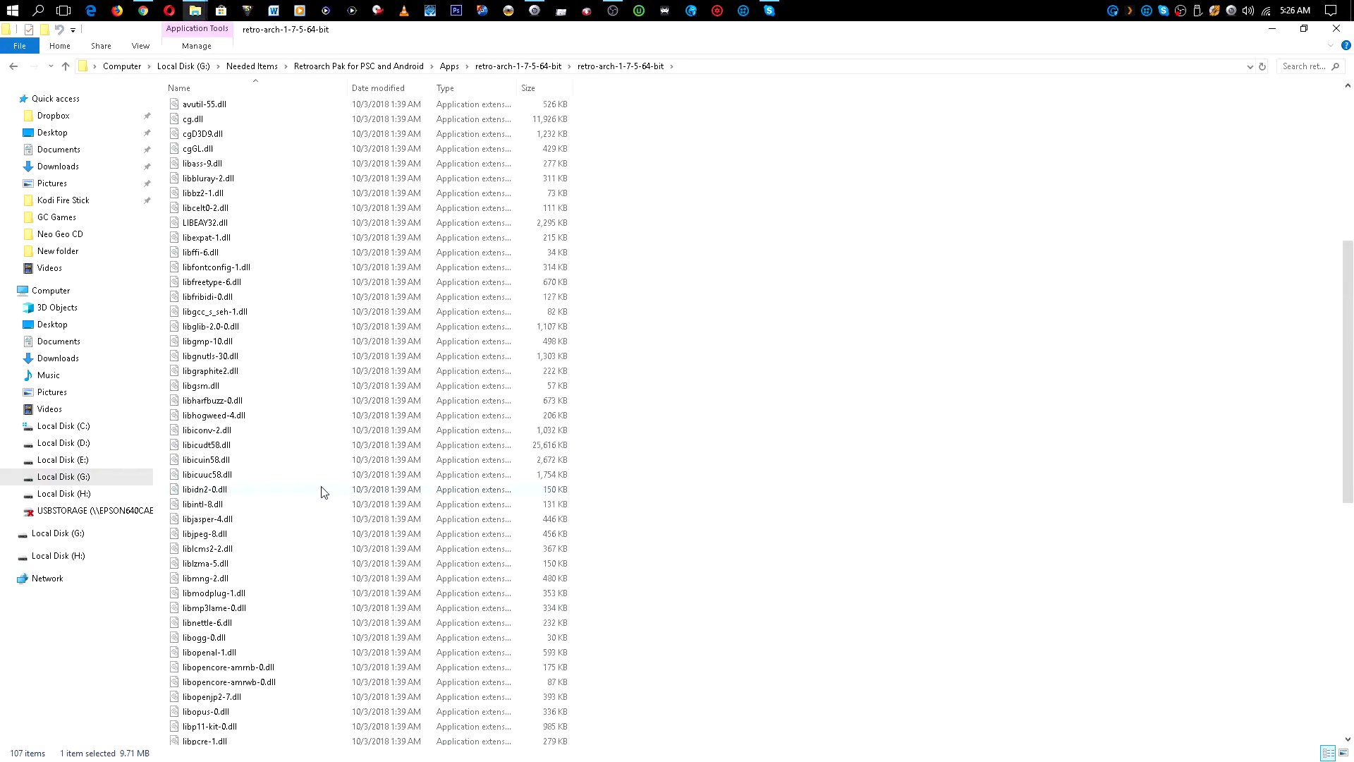
scroll(321, 491, "up", 5)
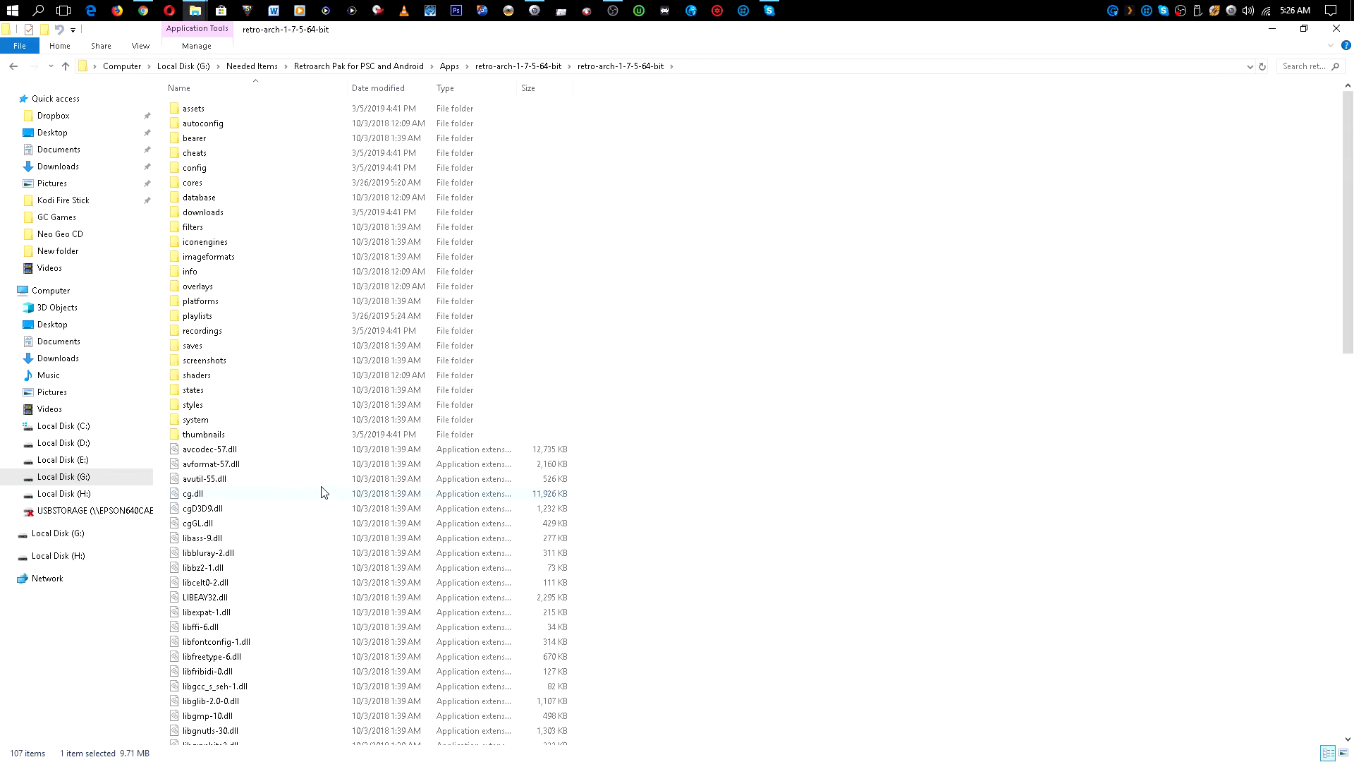
double_click(210, 318)
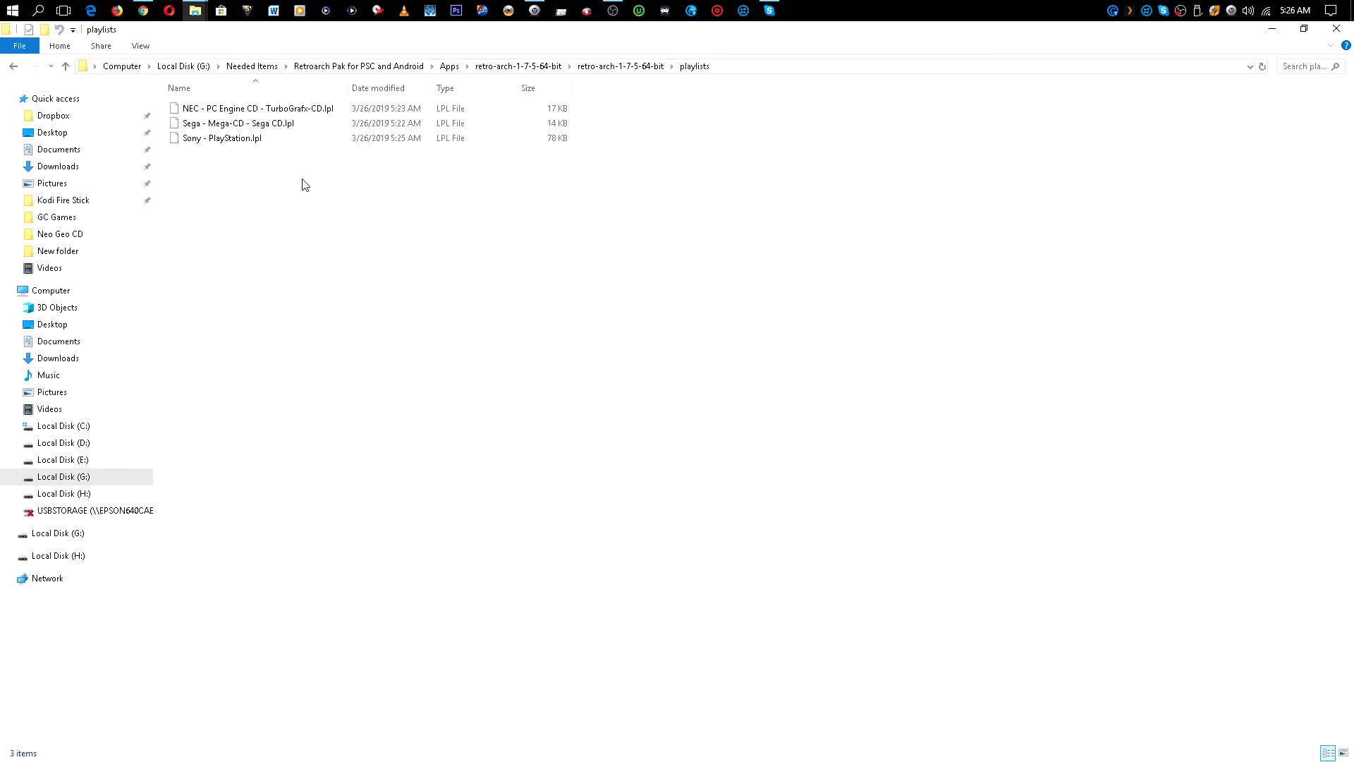
- Select the NEC and Sega - Mega-CD .lpl files and bring up their context menu
left_click(172, 110)
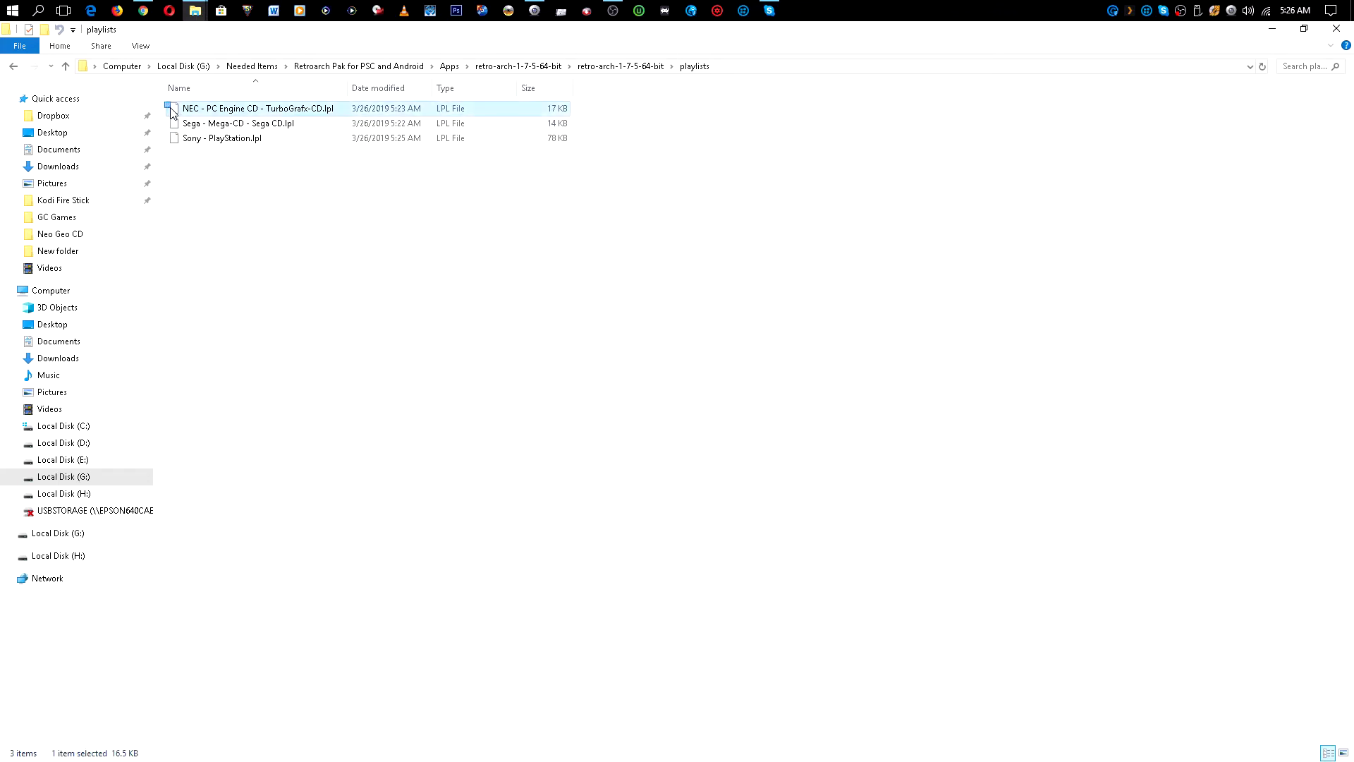
left_click_drag(172, 111, 181, 128)
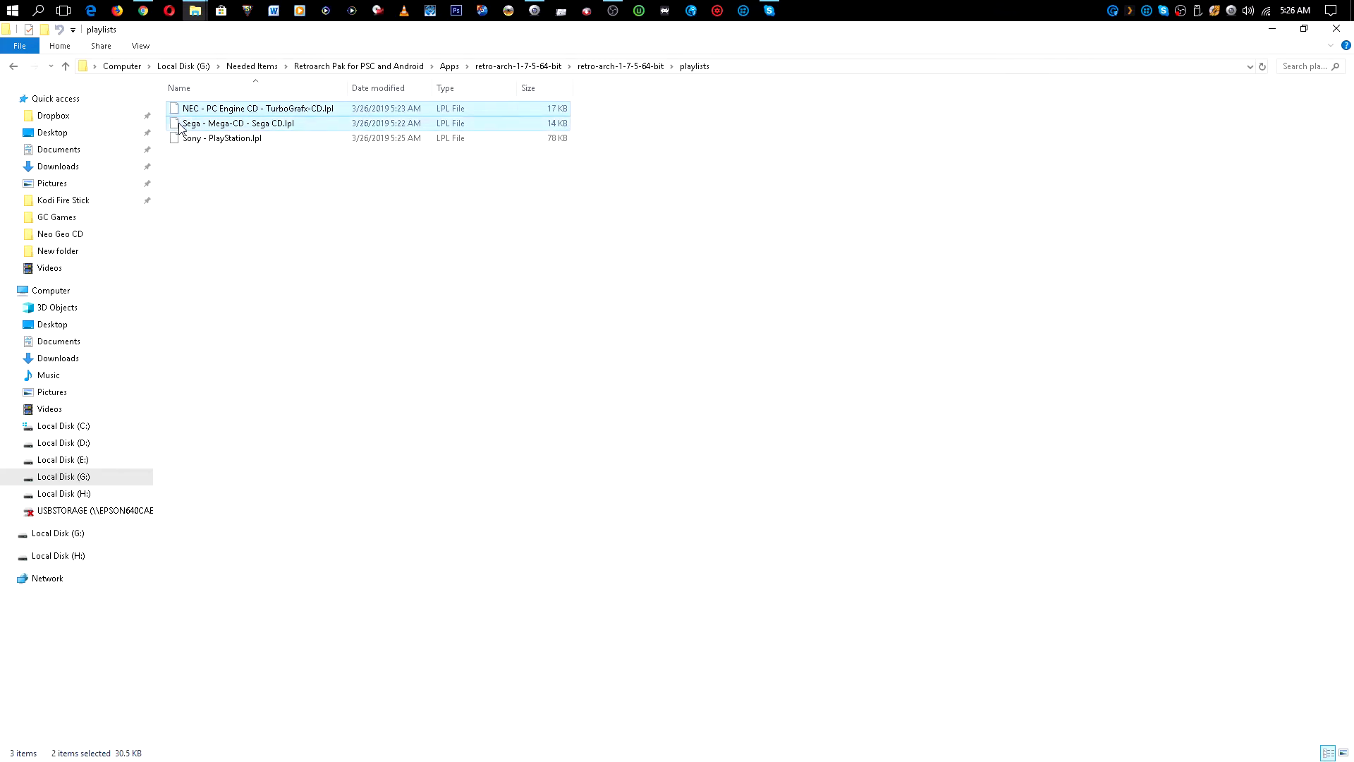
right_click(189, 121)
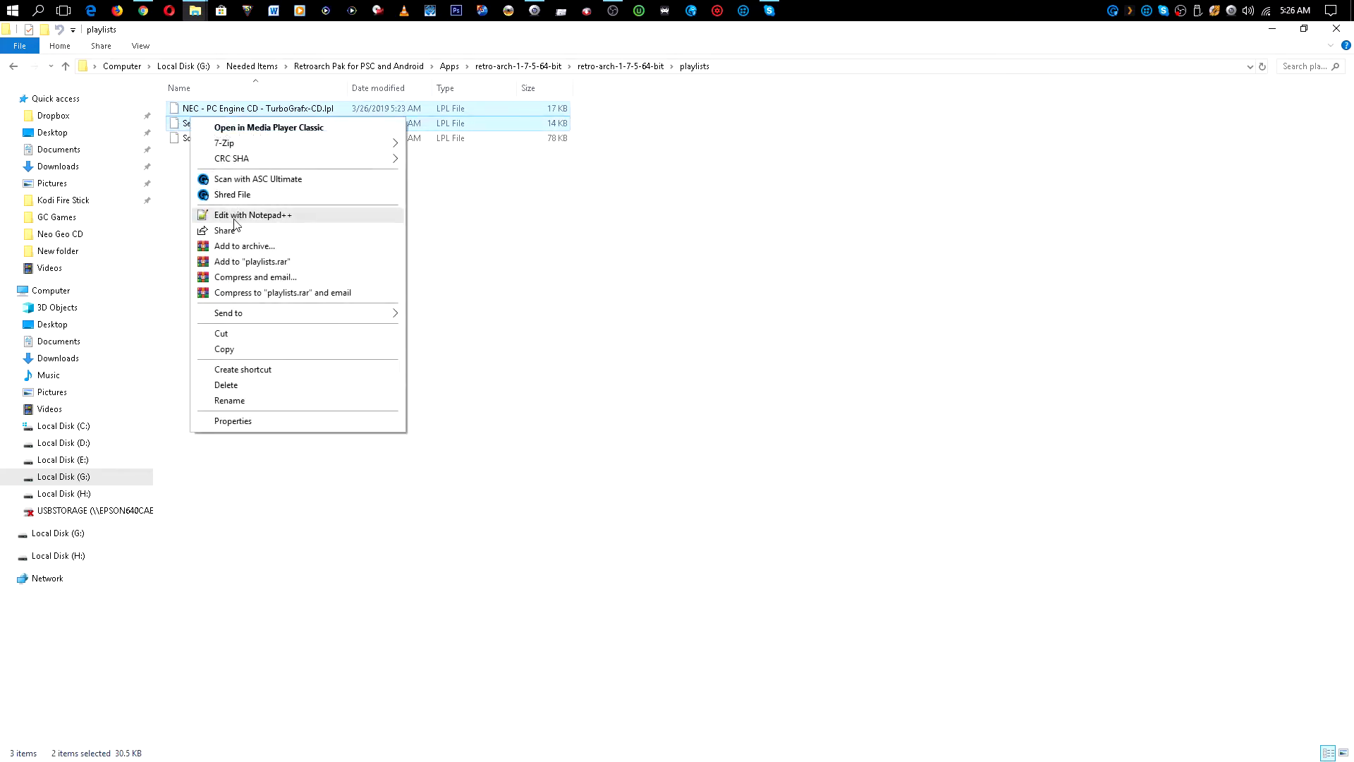